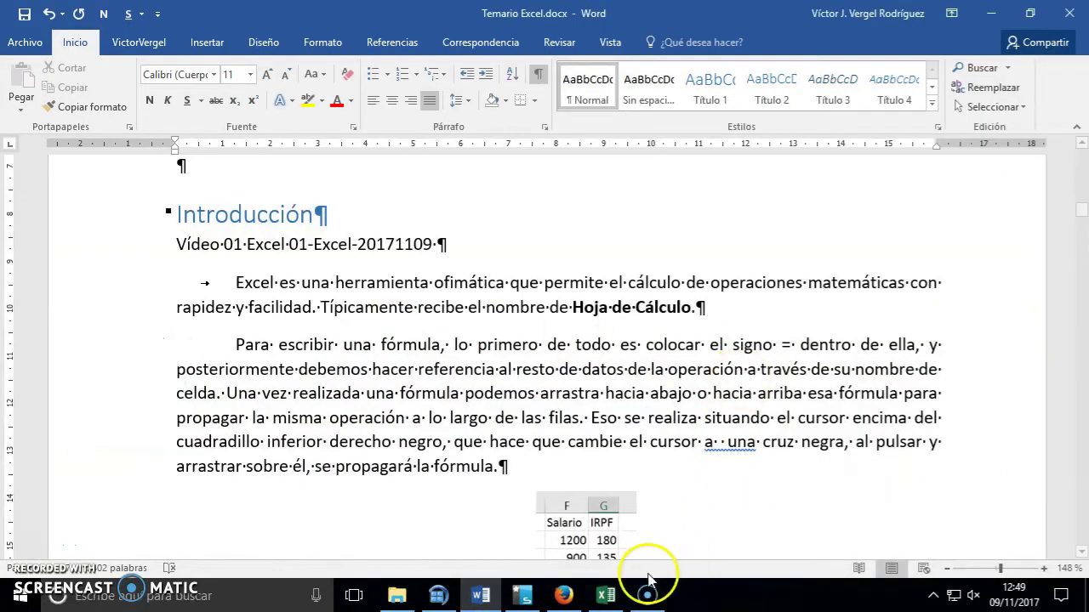
# - Bring the blank Excel workbook Libro1 to the front from the taskbar
pyautogui.click(606, 595)
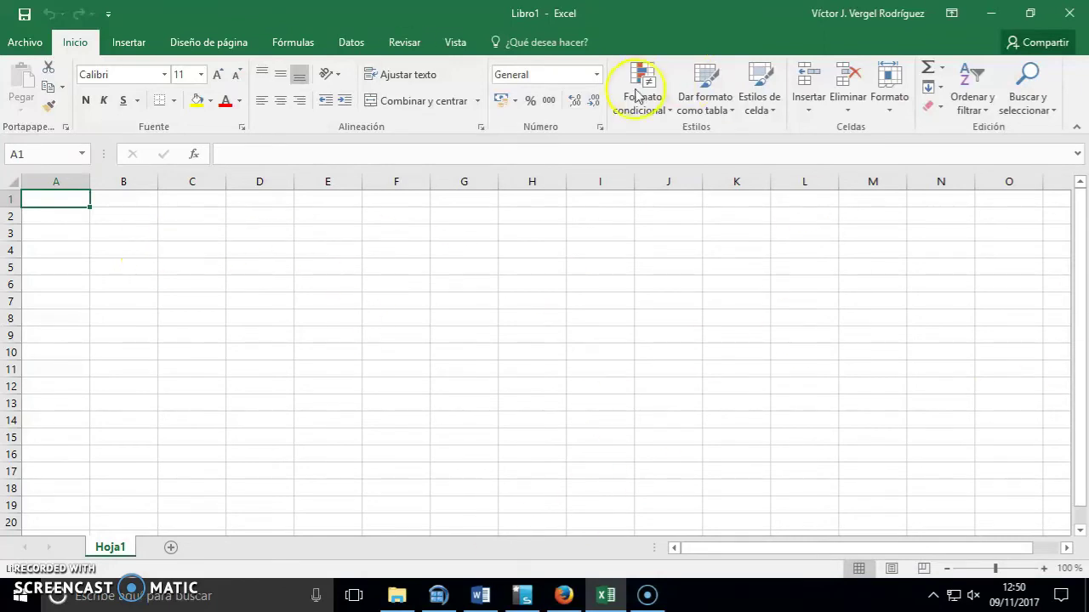
# - Return to the Word document Temario Excel.docx from the taskbar
pyautogui.click(481, 596)
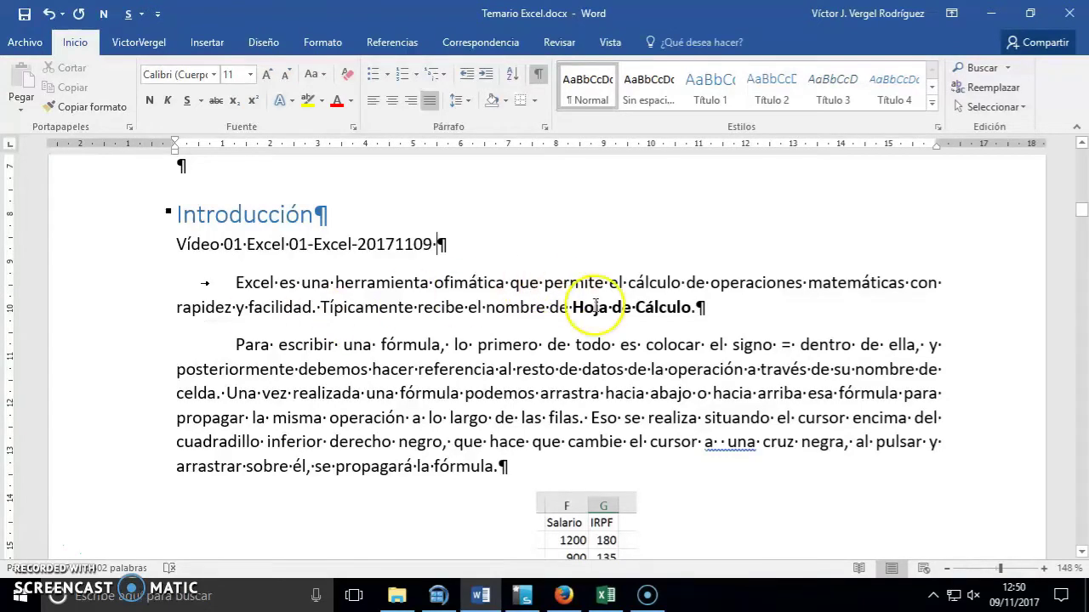
# - Minimize the Word window so the empty Libro1 workbook shows
pyautogui.click(997, 12)
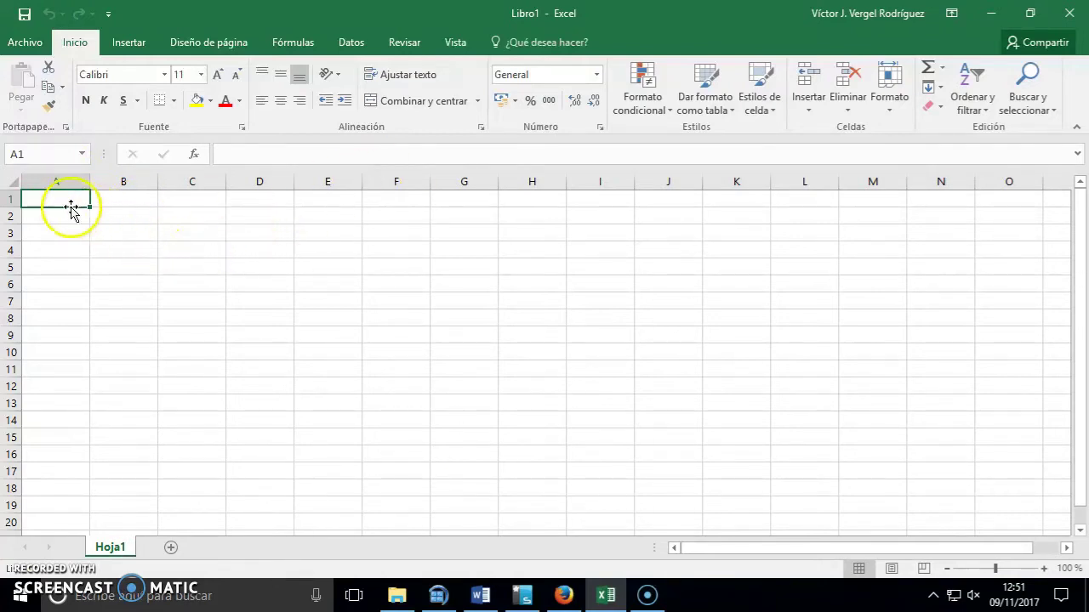
# - Practise selecting various cells, the whole of column A and row 3 in Hoja1
pyautogui.click(163, 232)
pyautogui.click(86, 202)
pyautogui.click(145, 207)
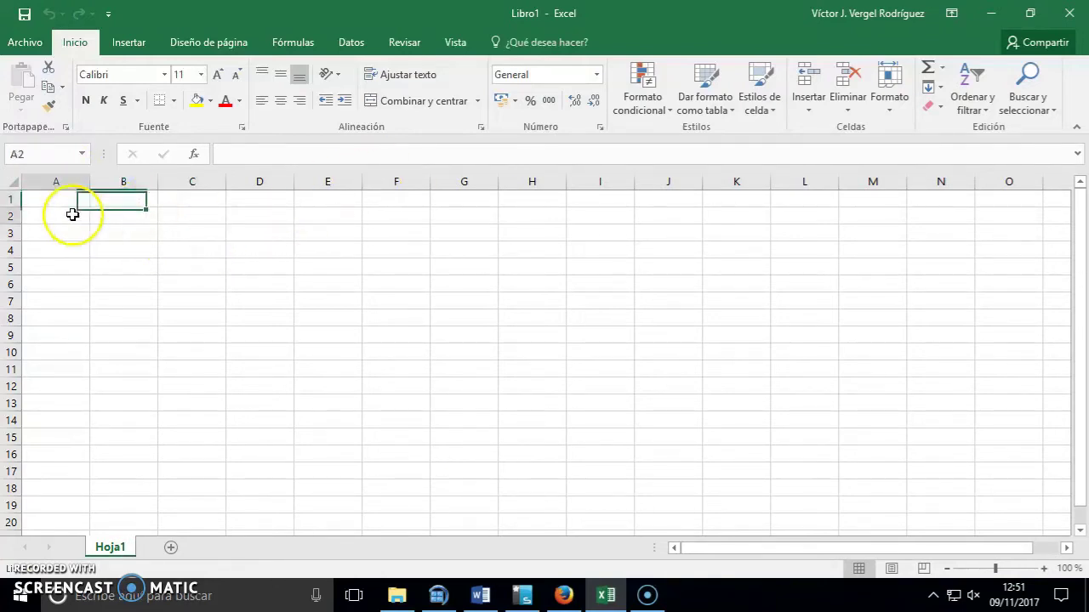
pyautogui.click(68, 268)
pyautogui.click(216, 355)
pyautogui.click(534, 320)
pyautogui.click(702, 382)
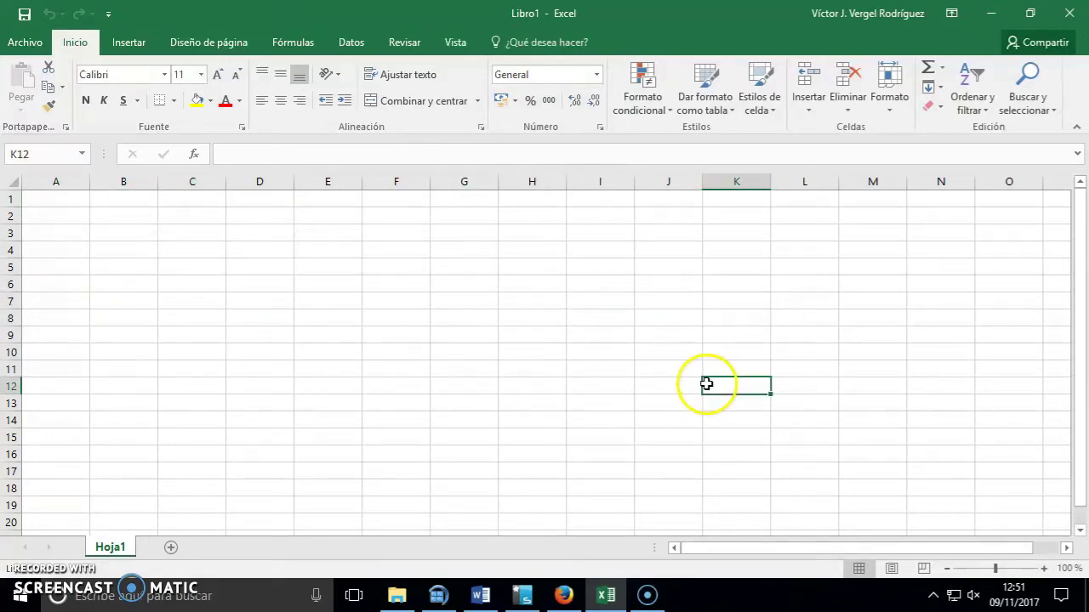
pyautogui.click(416, 298)
pyautogui.click(92, 248)
pyautogui.click(59, 177)
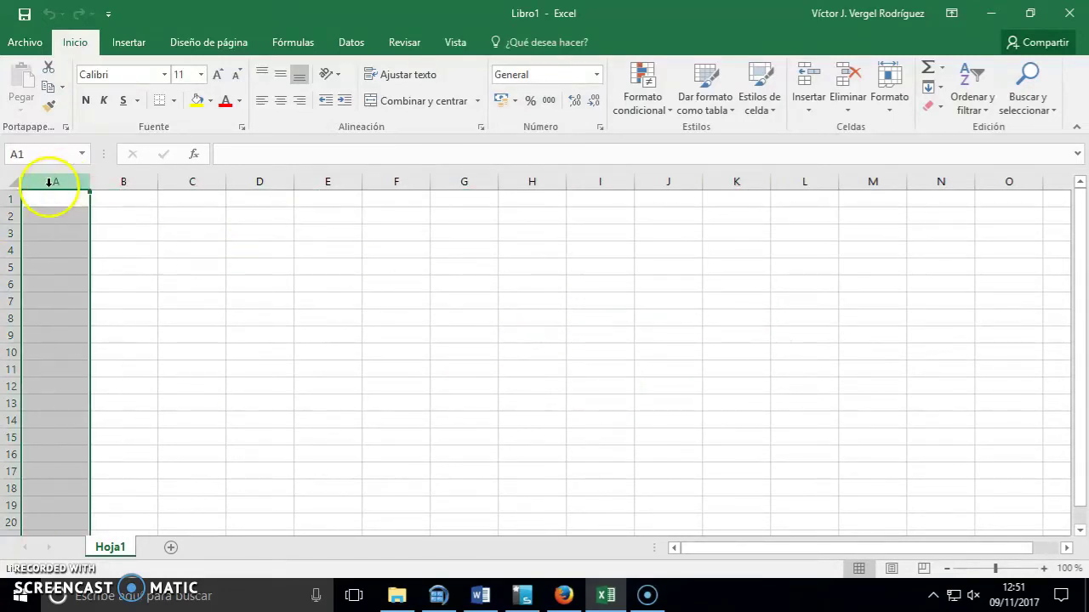
pyautogui.click(10, 233)
pyautogui.click(51, 218)
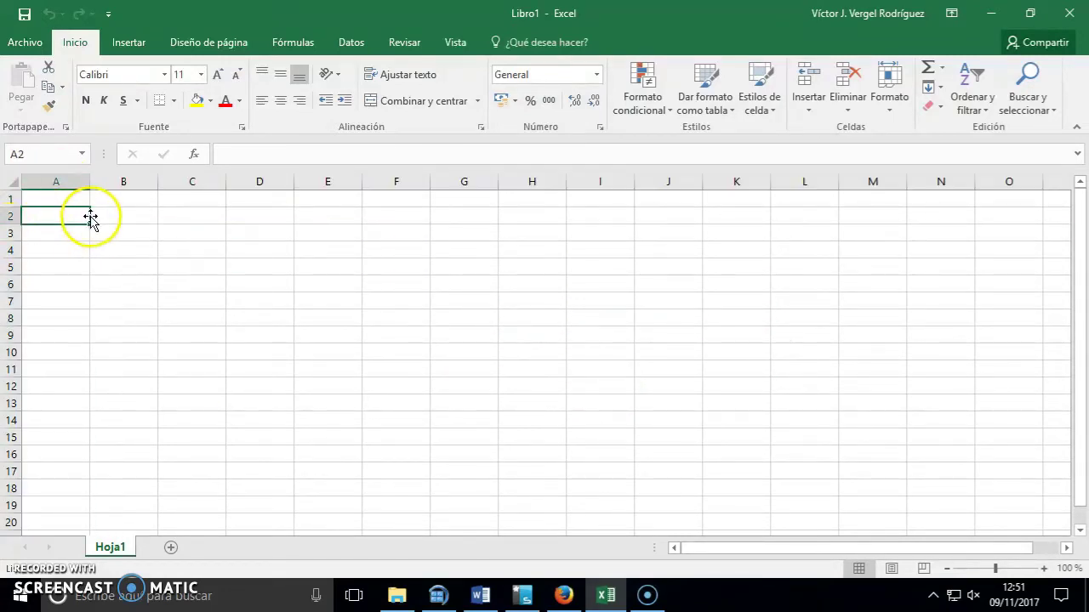
# - Enter 121 in A1, 7896 in B1 and 2 in C1
pyautogui.click(60, 192)
pyautogui.write('121')
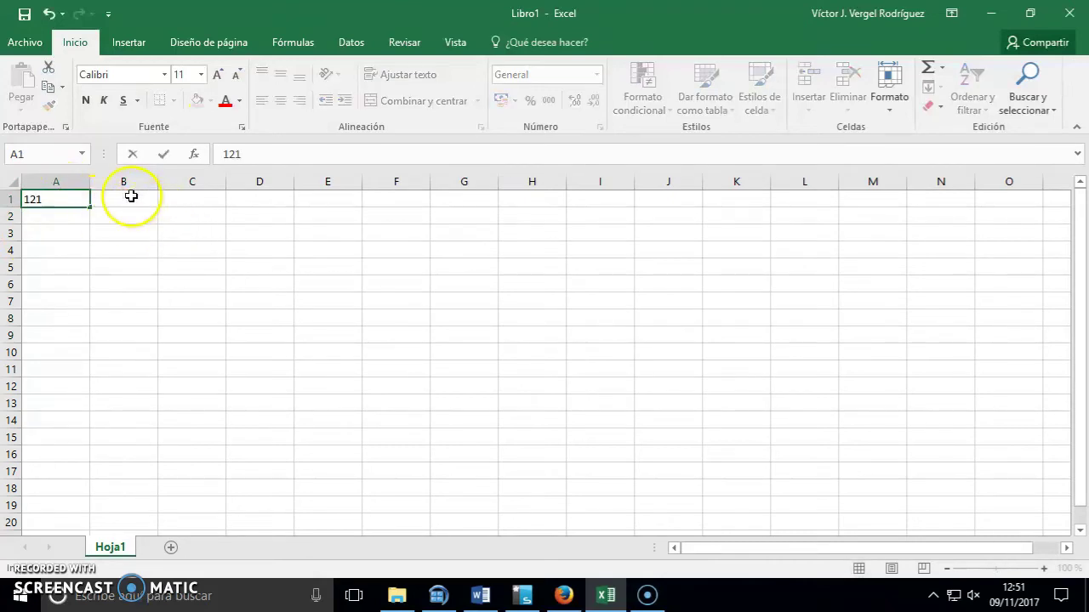
pyautogui.click(136, 200)
pyautogui.write('7896')
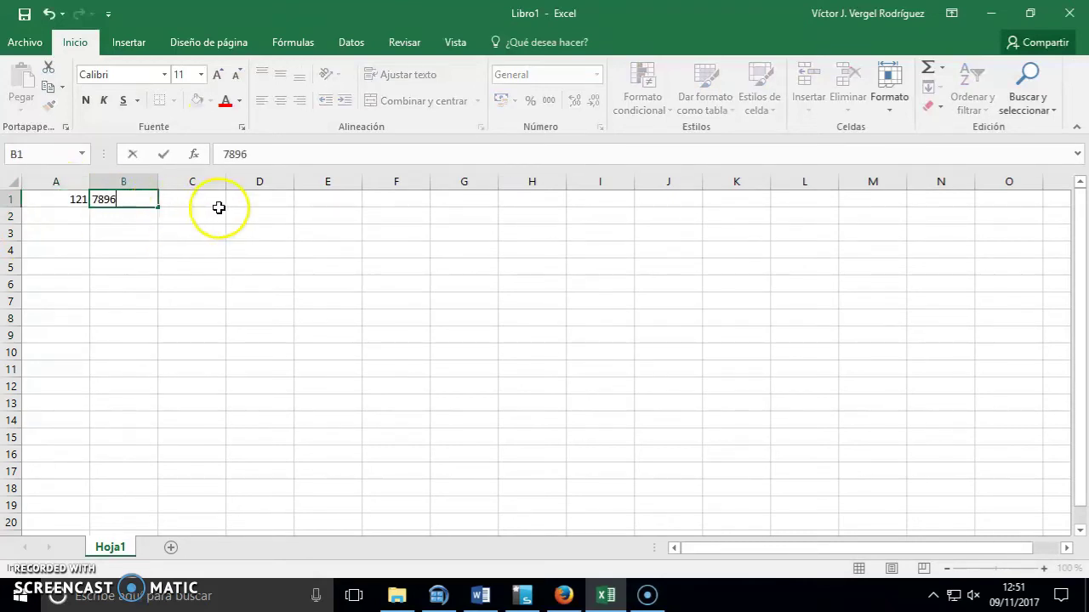
pyautogui.click(195, 198)
pyautogui.write('2')
pyautogui.click(274, 199)
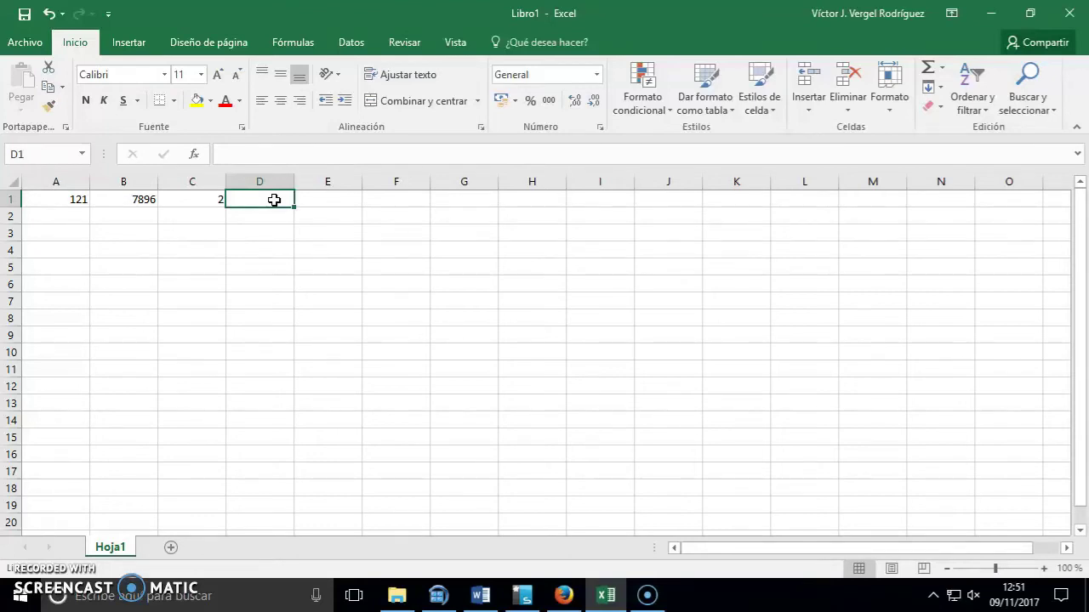
pyautogui.press('Down')
pyautogui.press('Down')
pyautogui.press('Down')
pyautogui.press('Down')
pyautogui.press('Down')
pyautogui.press('Down')
pyautogui.press('Down')
pyautogui.press('Down')
pyautogui.press('Left')
pyautogui.press('Left')
pyautogui.press('Left')
pyautogui.press('Up')
pyautogui.press('Up')
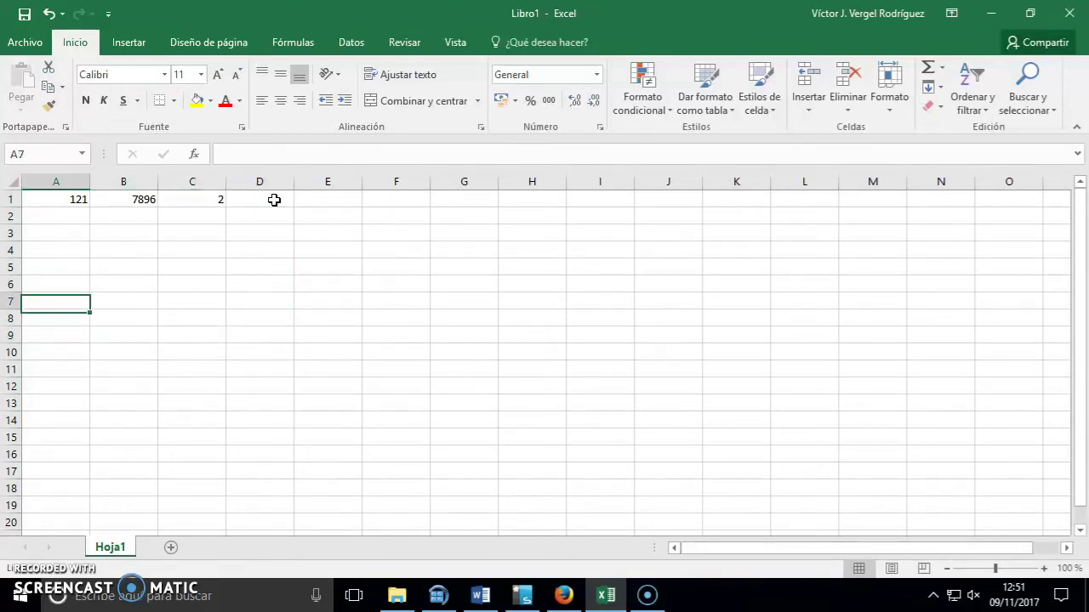
pyautogui.press('Up')
pyautogui.press('Right')
pyautogui.press('Up')
pyautogui.press('Down')
pyautogui.press('Right')
pyautogui.press('Down')
pyautogui.press('Down')
pyautogui.press('Right')
pyautogui.press('Up')
pyautogui.press('Up')
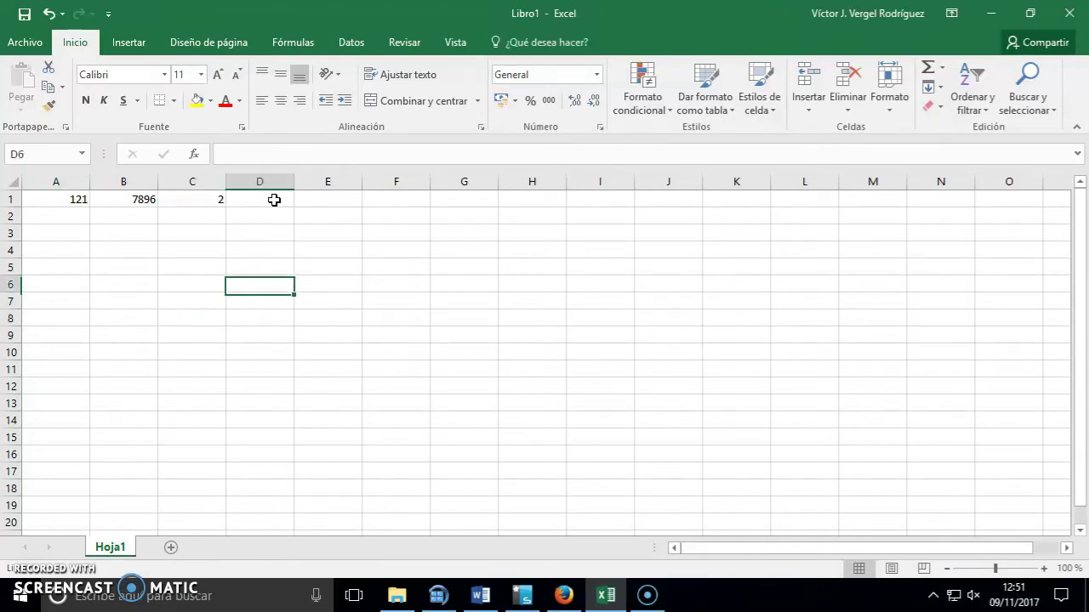
pyautogui.press('Right')
pyautogui.press('Up')
pyautogui.press('Up')
pyautogui.press('Up')
pyautogui.press('Right')
pyautogui.press('Up')
pyautogui.press('Down')
pyautogui.press('Down')
pyautogui.press('Down')
pyautogui.press('Down')
pyautogui.press('Right')
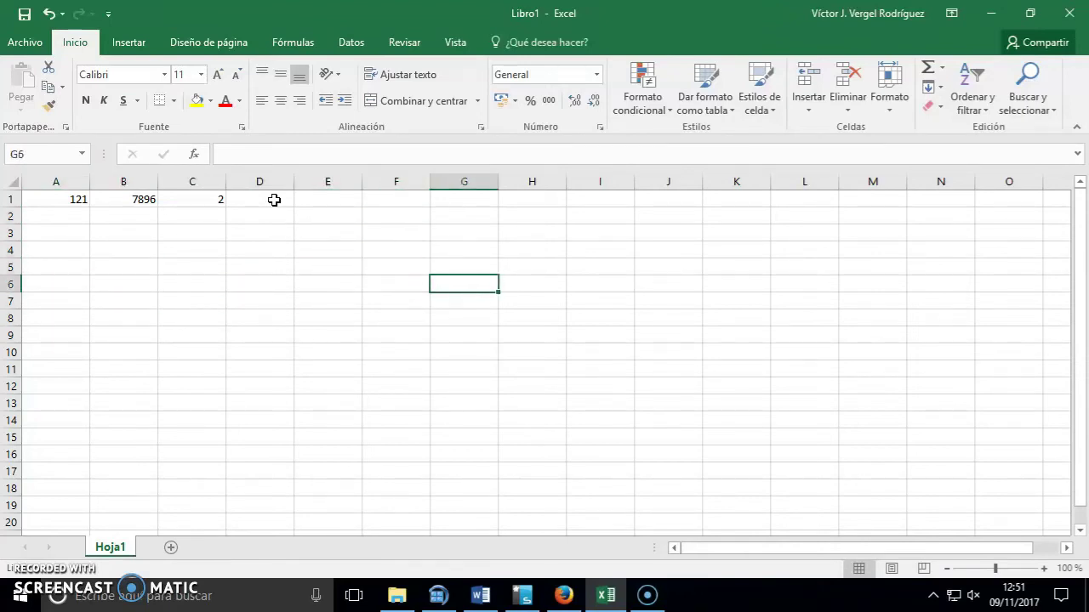
pyautogui.press('Right')
pyautogui.press('Right')
pyautogui.press('Right')
pyautogui.press('Down')
pyautogui.press('Right')
pyautogui.press('Right')
pyautogui.press('Down')
pyautogui.press('Down')
pyautogui.press('Down')
pyautogui.press('Down')
pyautogui.press('Down')
pyautogui.press('Left')
pyautogui.press('Left')
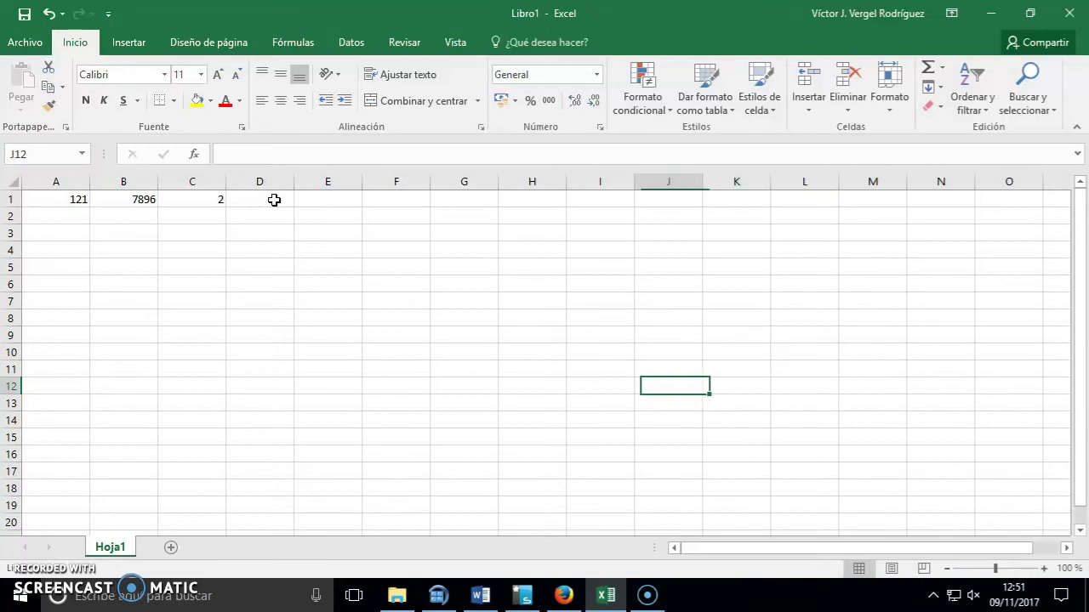
pyautogui.press('Left')
pyautogui.press('Left')
pyautogui.press('Left')
pyautogui.press('Left')
pyautogui.press('Left')
pyautogui.press('Left')
pyautogui.press('Left')
pyautogui.press('Left')
pyautogui.press('Left')
pyautogui.press('Up')
pyautogui.press('Up')
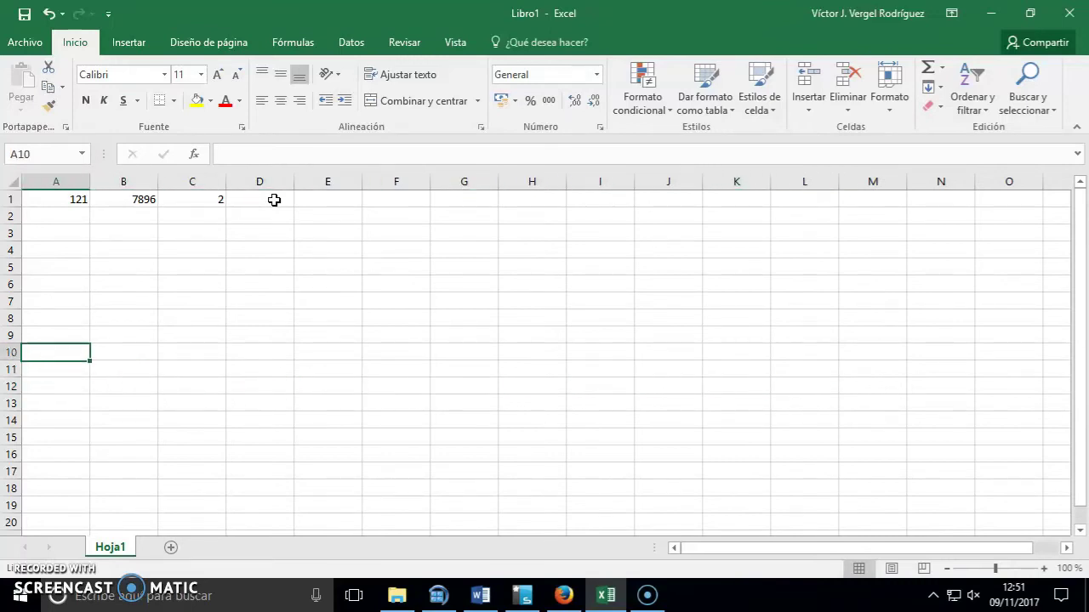
pyautogui.press('Up')
pyautogui.press('Up')
pyautogui.press('Up')
pyautogui.press('Up')
pyautogui.press('Up')
pyautogui.press('Up')
pyautogui.press('Up')
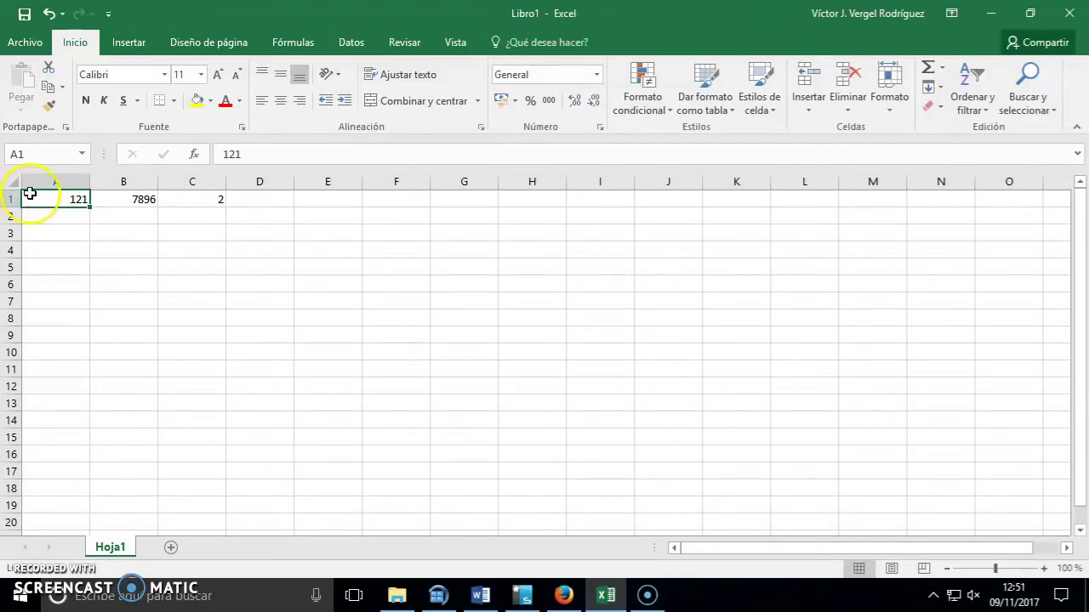
# - Widen columns B, C and D, stretching column C to 23,29 (168 pixels)
pyautogui.moveTo(56, 182); pyautogui.dragTo(193, 182)
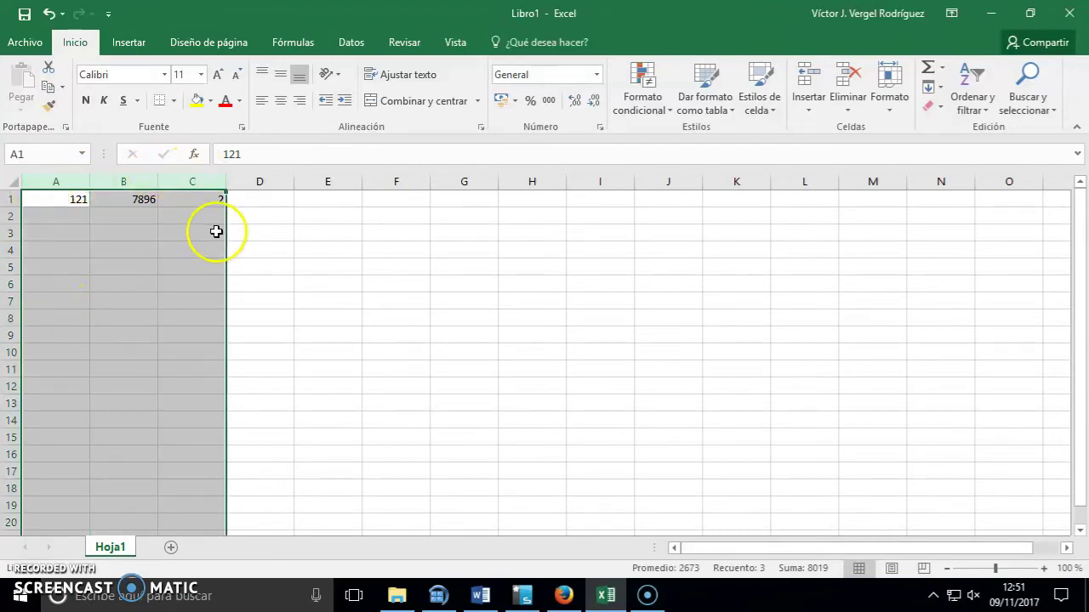
pyautogui.click(135, 181)
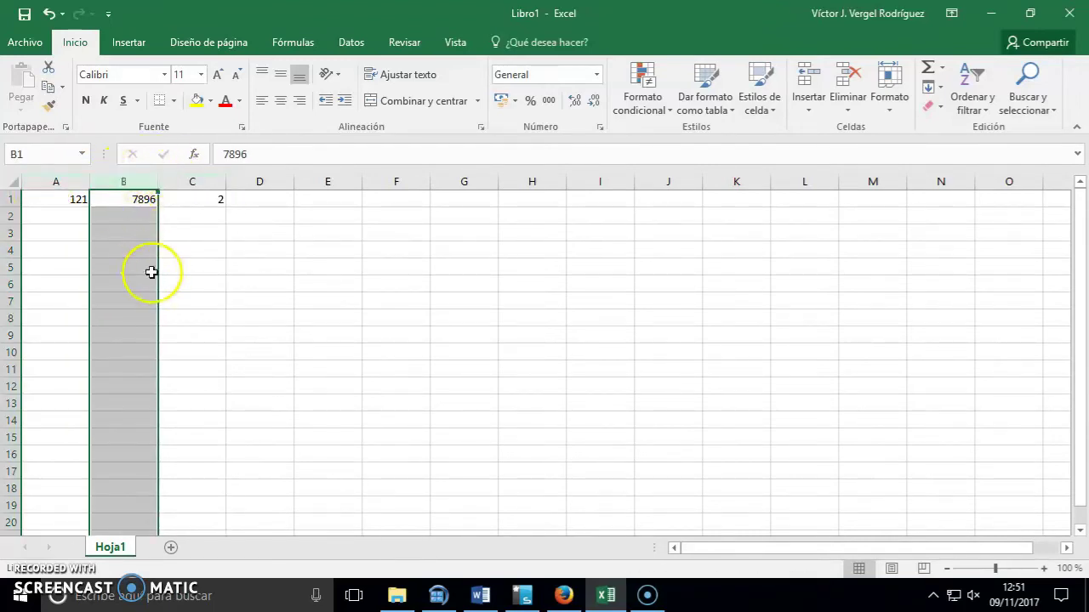
pyautogui.click(124, 182)
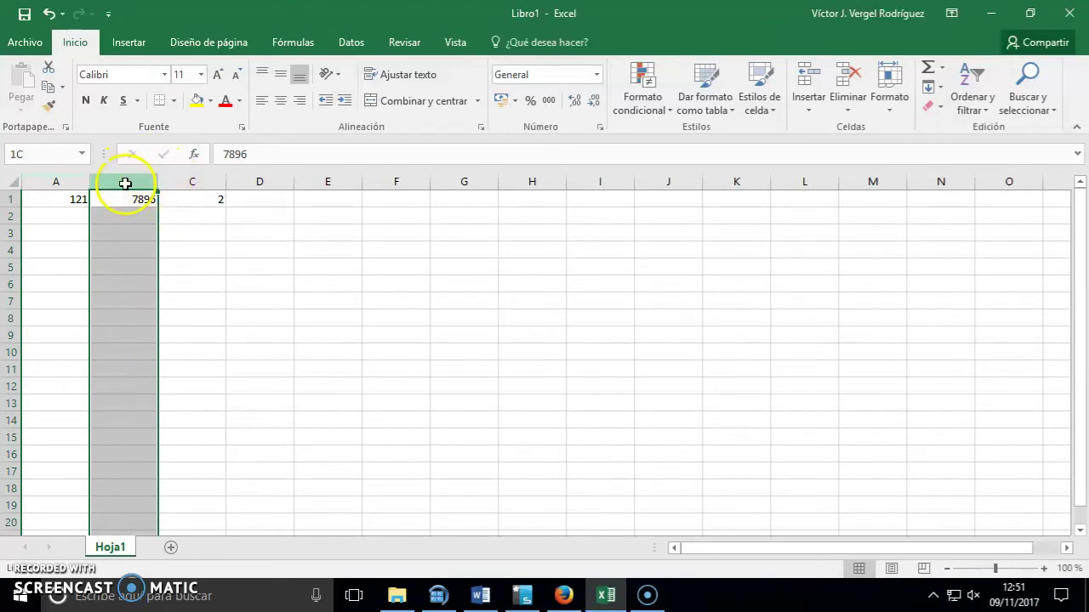
pyautogui.click(162, 182)
pyautogui.click(141, 179)
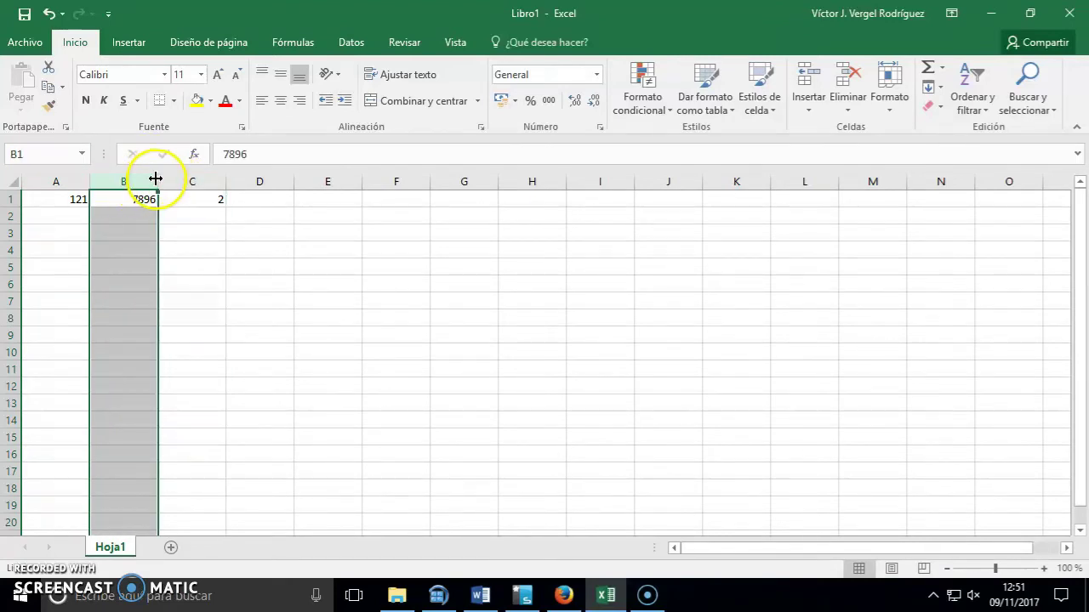
pyautogui.moveTo(158, 179); pyautogui.dragTo(253, 178)
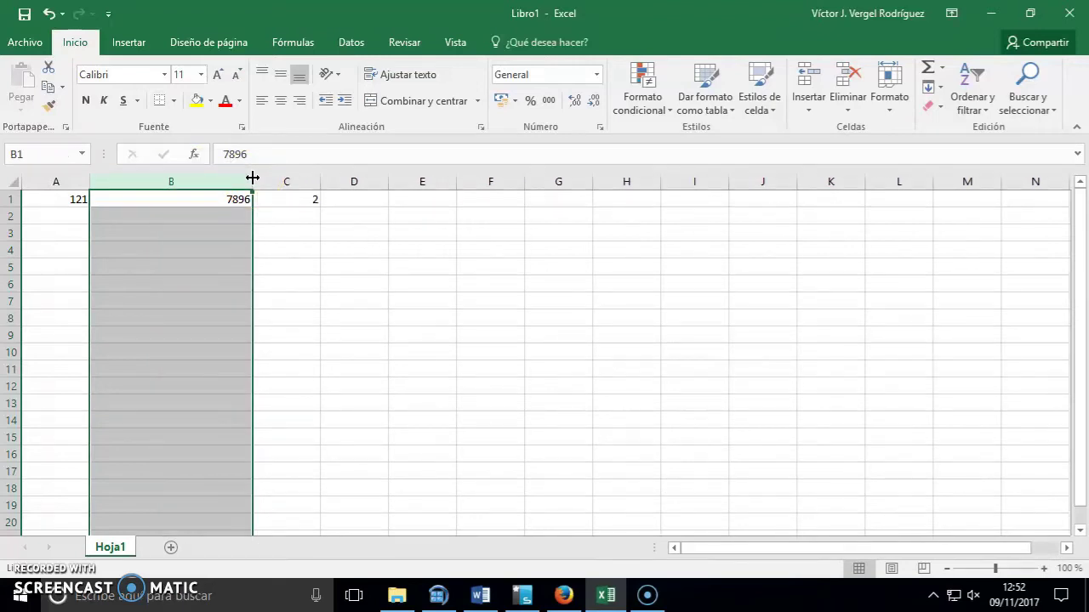
pyautogui.moveTo(253, 178)
pyautogui.mouseDown()
pyautogui.moveTo(111, 178)
pyautogui.moveTo(225, 178)
pyautogui.mouseUp()
pyautogui.moveTo(292, 180); pyautogui.dragTo(406, 181)
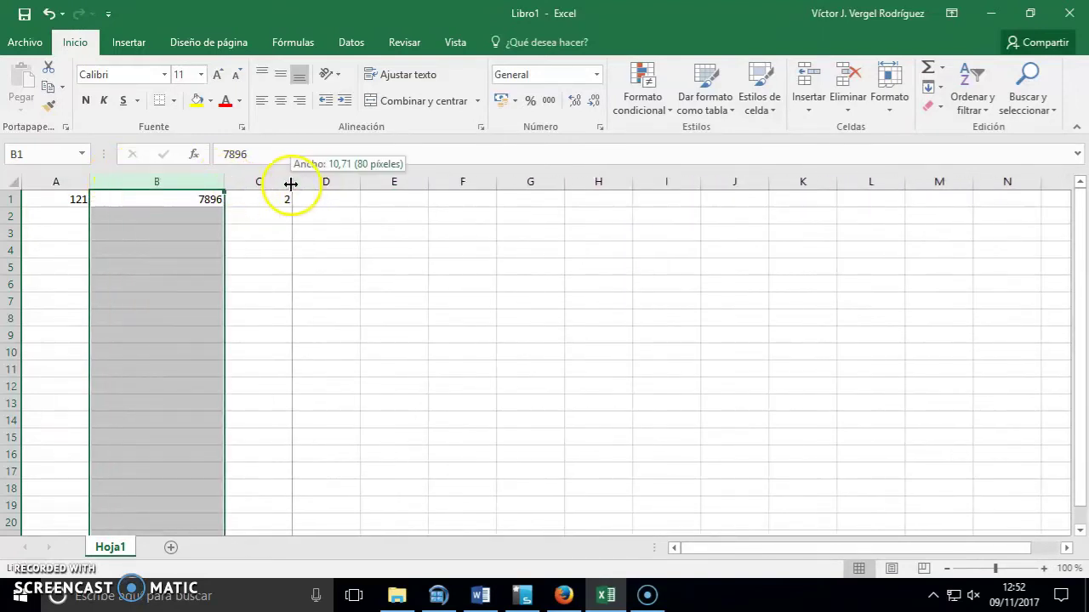
pyautogui.moveTo(473, 181); pyautogui.dragTo(557, 195)
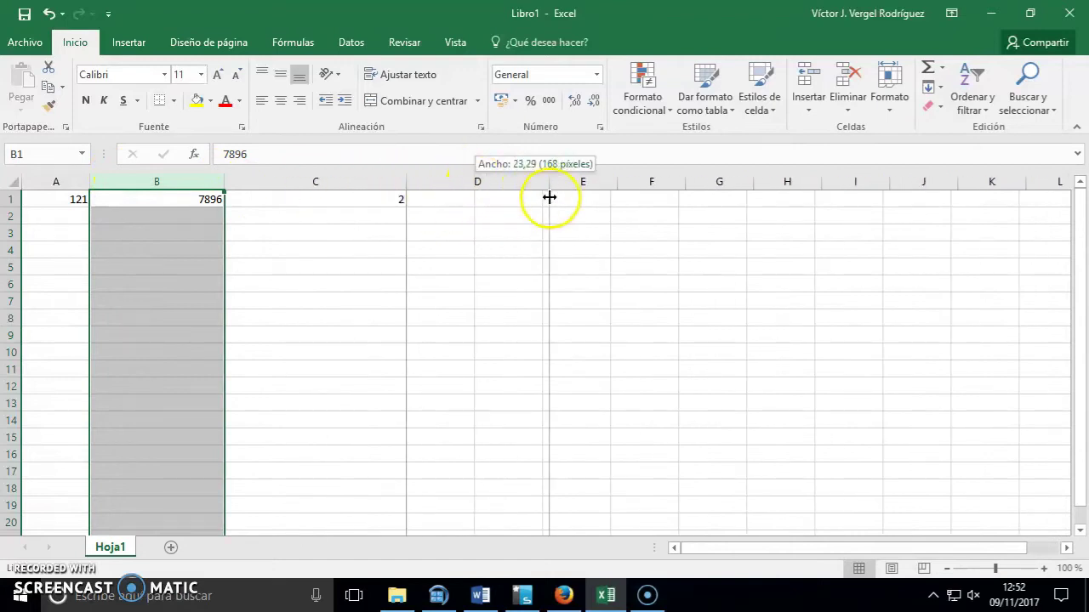
# - Select columns A through C, then come back to the Libro1 workbook
pyautogui.moveTo(360, 180)
pyautogui.mouseDown()
pyautogui.moveTo(89, 185)
pyautogui.moveTo(176, 182)
pyautogui.mouseUp()
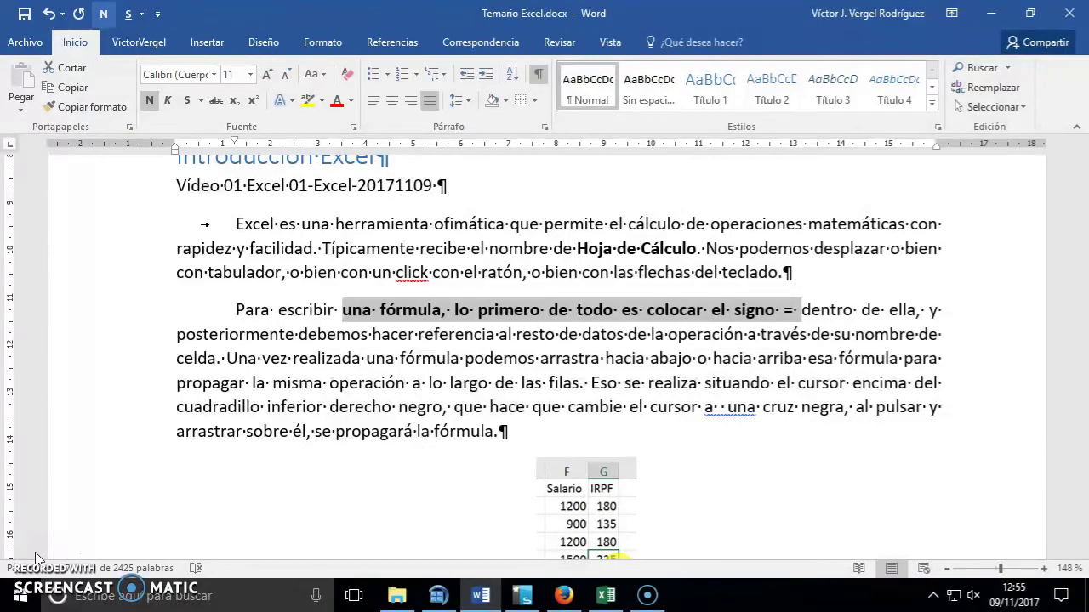
pyautogui.click(605, 595)
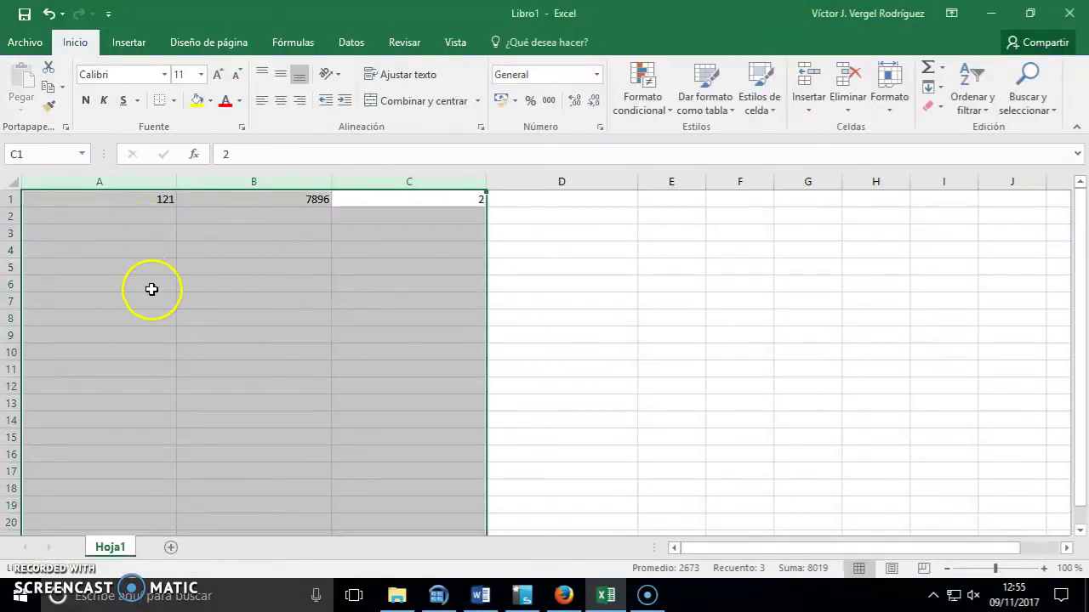
# - Give columns A to C the same wider width, leaving column D wider
pyautogui.moveTo(420, 180); pyautogui.dragTo(165, 189)
pyautogui.doubleClick(177, 180)
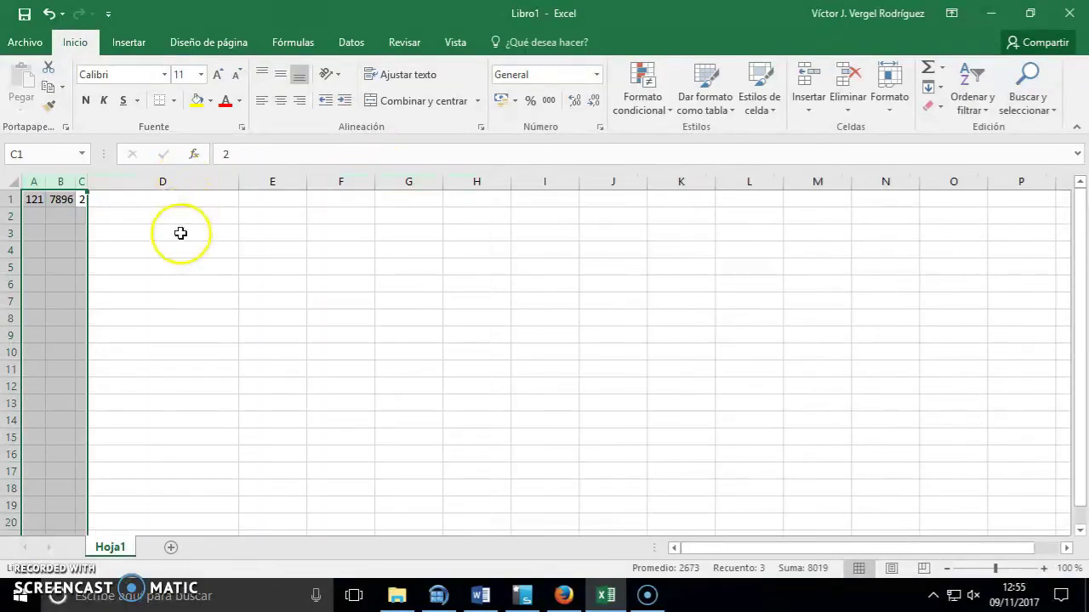
pyautogui.moveTo(79, 180); pyautogui.dragTo(154, 181)
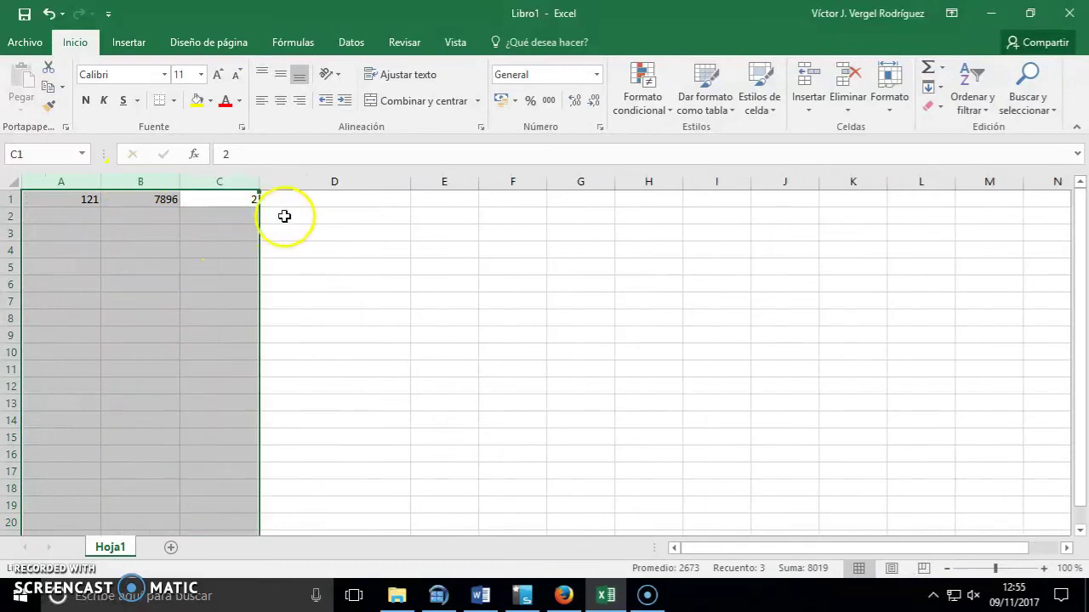
pyautogui.click(318, 212)
# - Select cell E1 to hold the sum formula
pyautogui.click(405, 197)
pyautogui.click(462, 194)
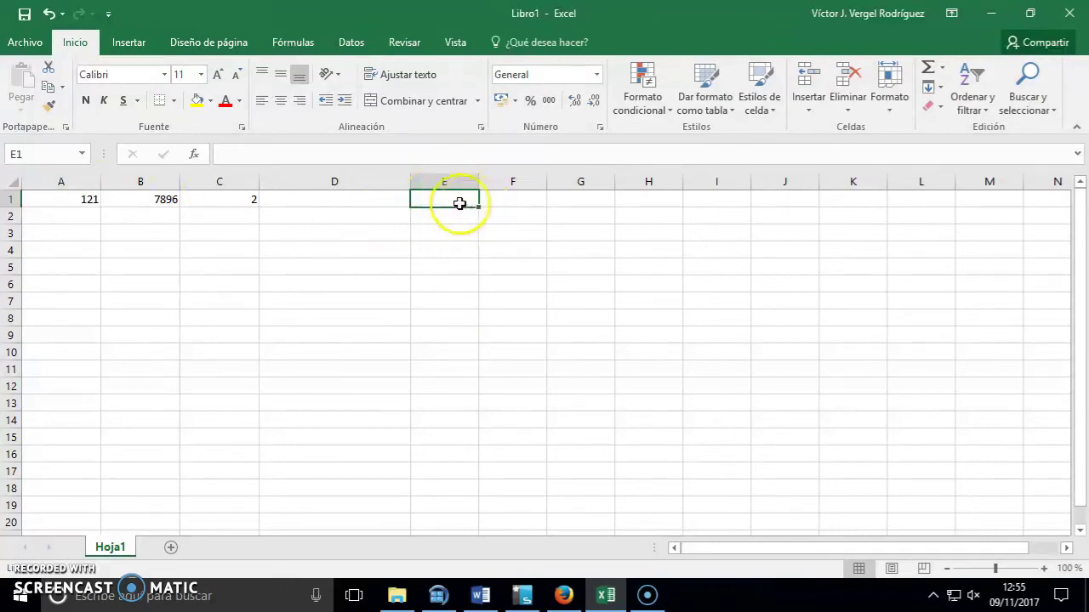
pyautogui.click(317, 334)
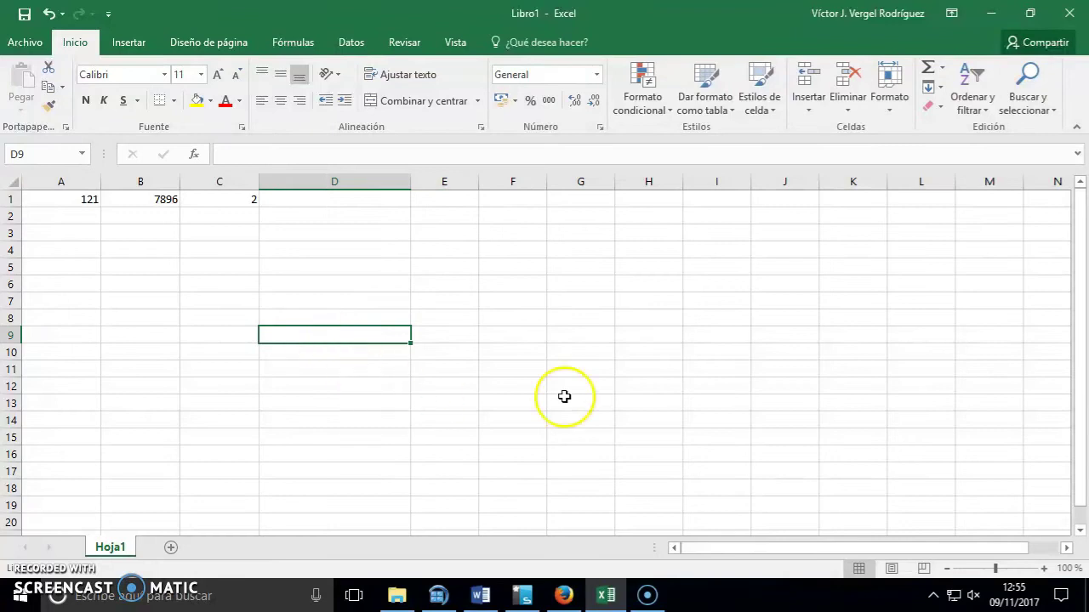
pyautogui.click(760, 409)
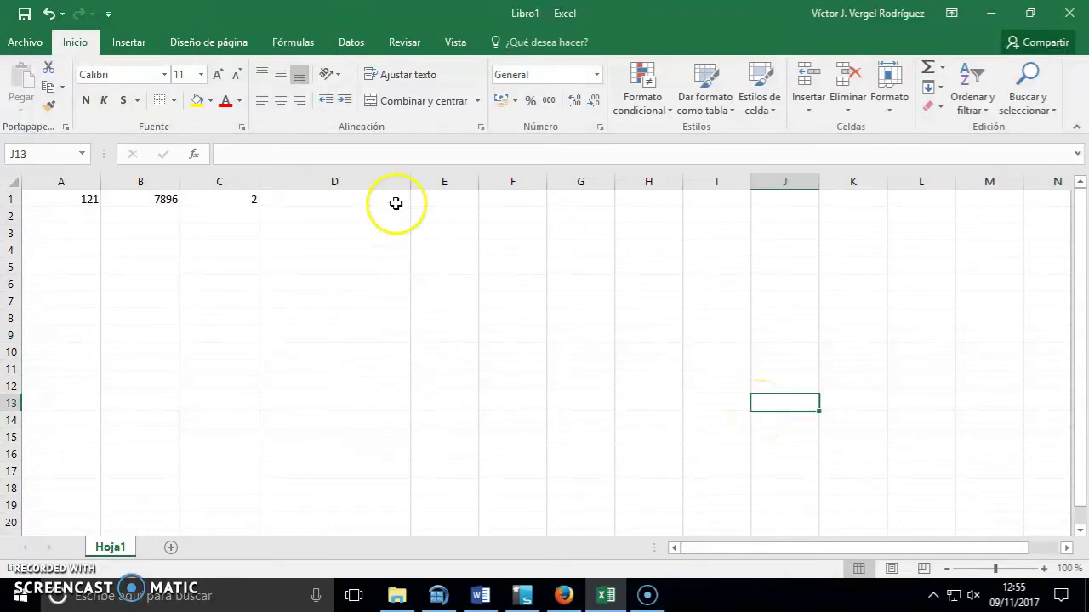
pyautogui.click(443, 185)
pyautogui.click(445, 198)
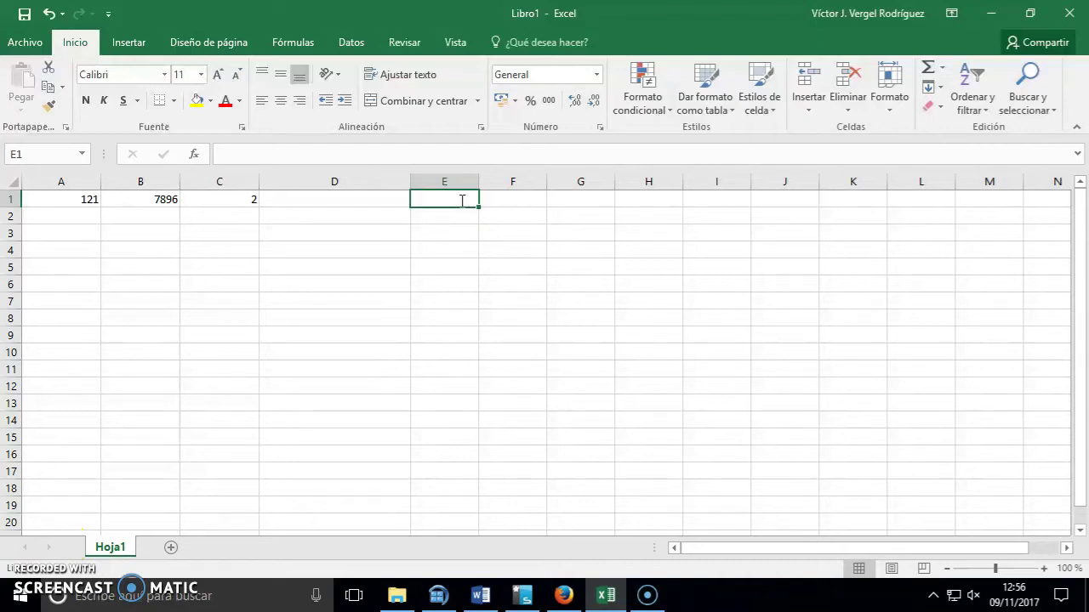
# - Enter =a1+b1+c1 in E1, fixing mistyped references, so it shows 8019
pyautogui.write('=')
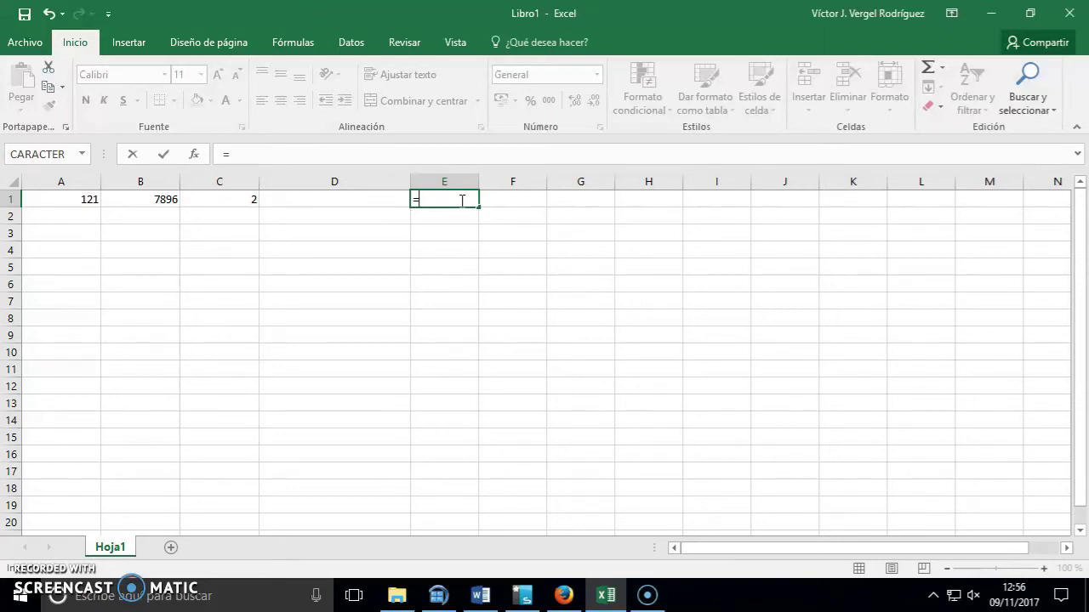
pyautogui.write('a')
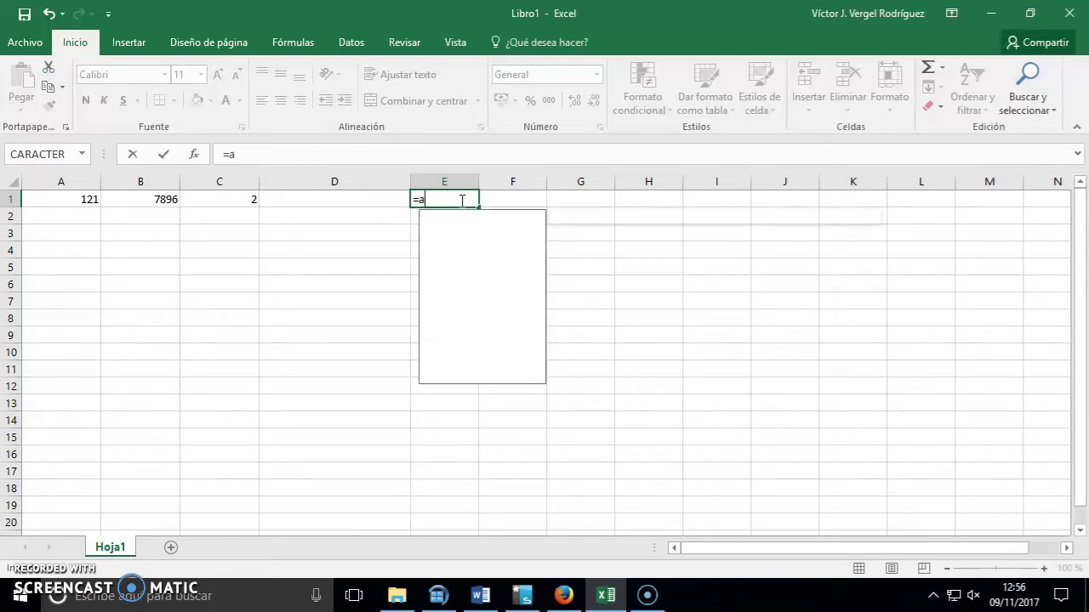
pyautogui.write('1+')
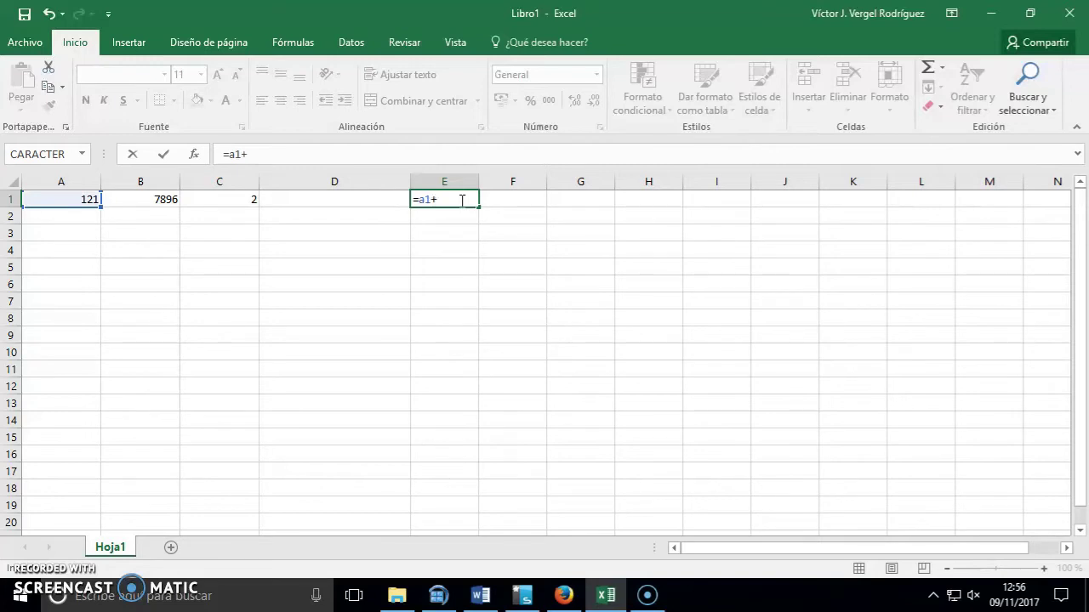
pyautogui.write('b2+')
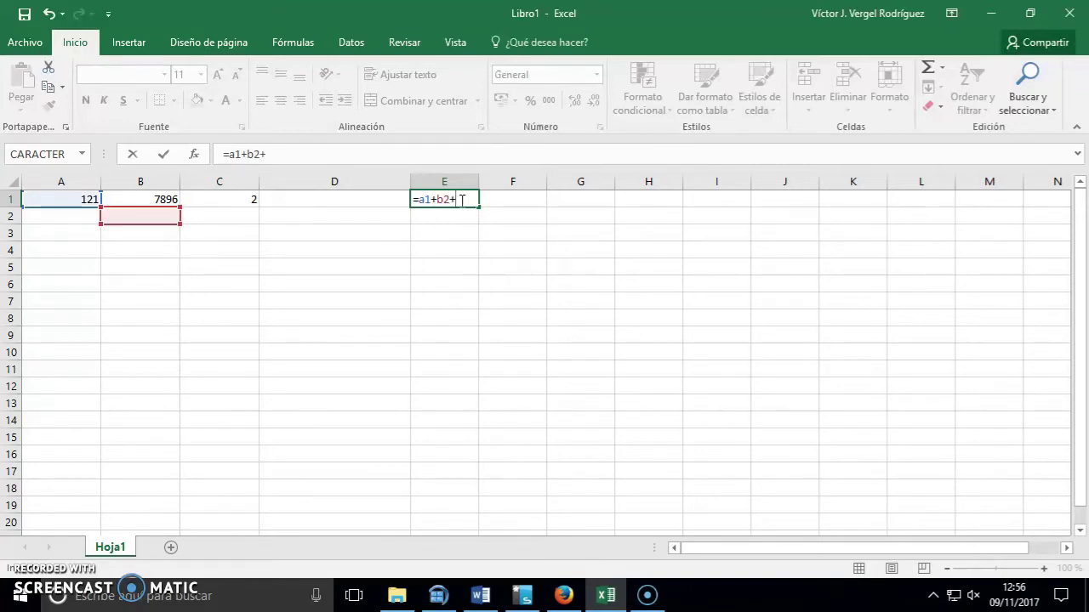
pyautogui.write('b3')
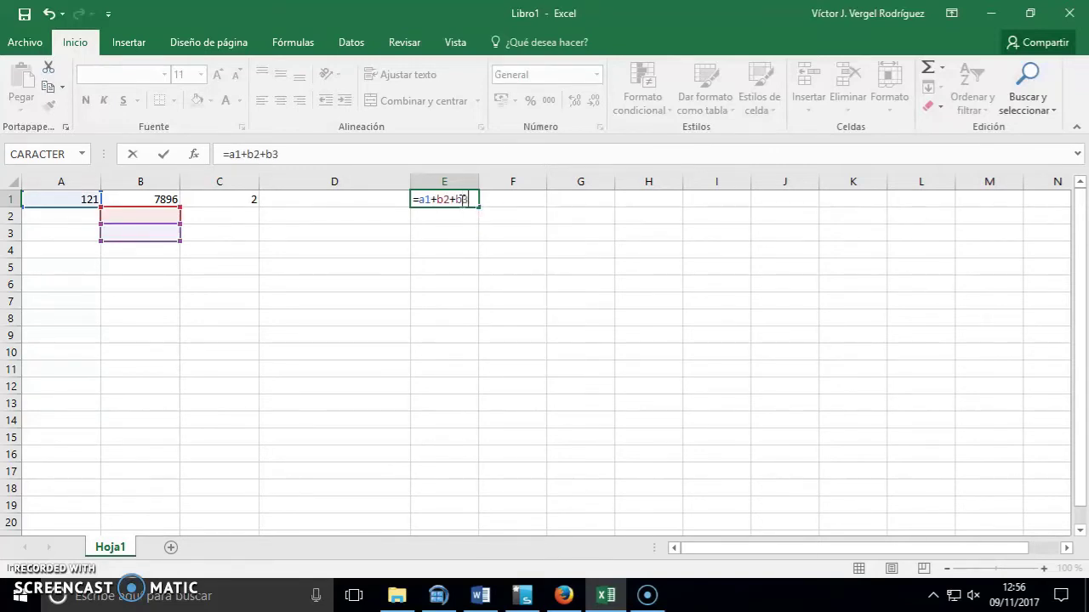
pyautogui.press('BackSpace')
pyautogui.press('BackSpace')
pyautogui.press('BackSpace')
pyautogui.press('BackSpace')
pyautogui.press('BackSpace')
pyautogui.write('a2+')
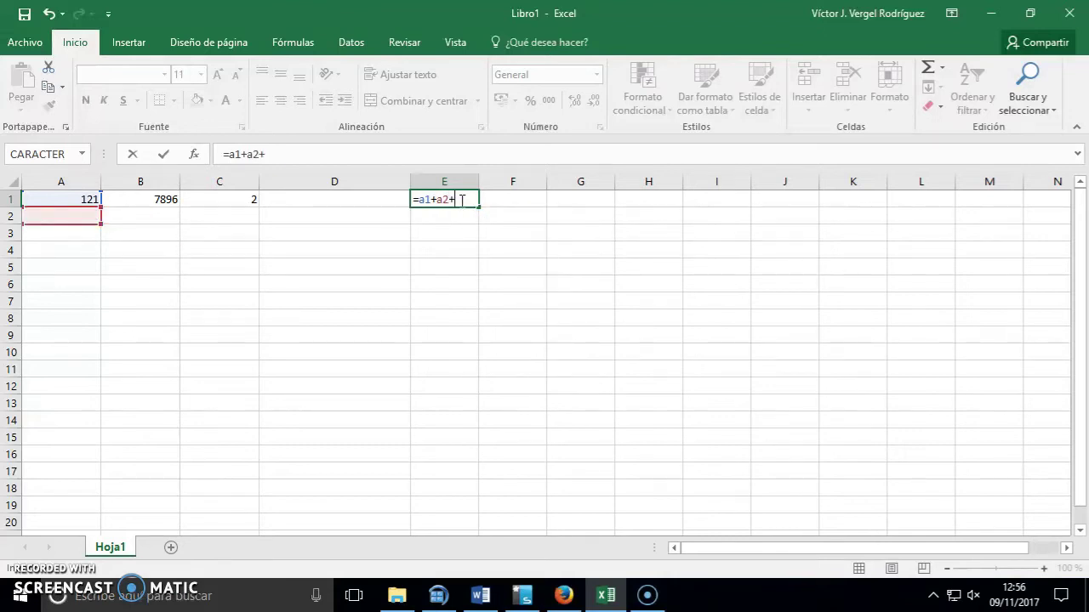
pyautogui.write('a3')
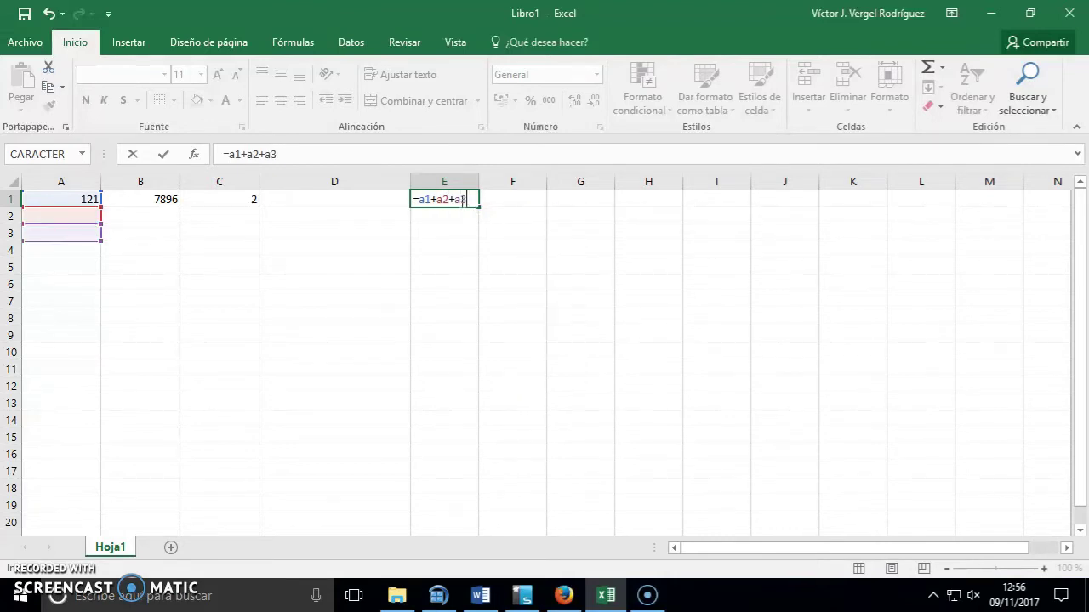
pyautogui.press('BackSpace')
pyautogui.press('BackSpace')
pyautogui.press('BackSpace')
pyautogui.press('BackSpace')
pyautogui.press('BackSpace')
pyautogui.write('b1')
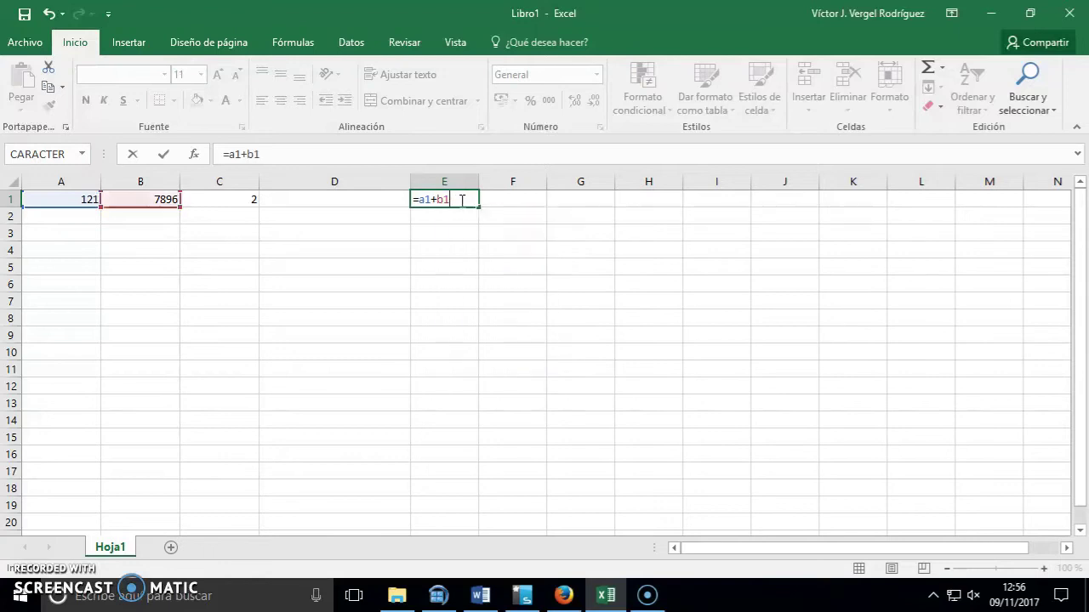
pyautogui.write('+c1')
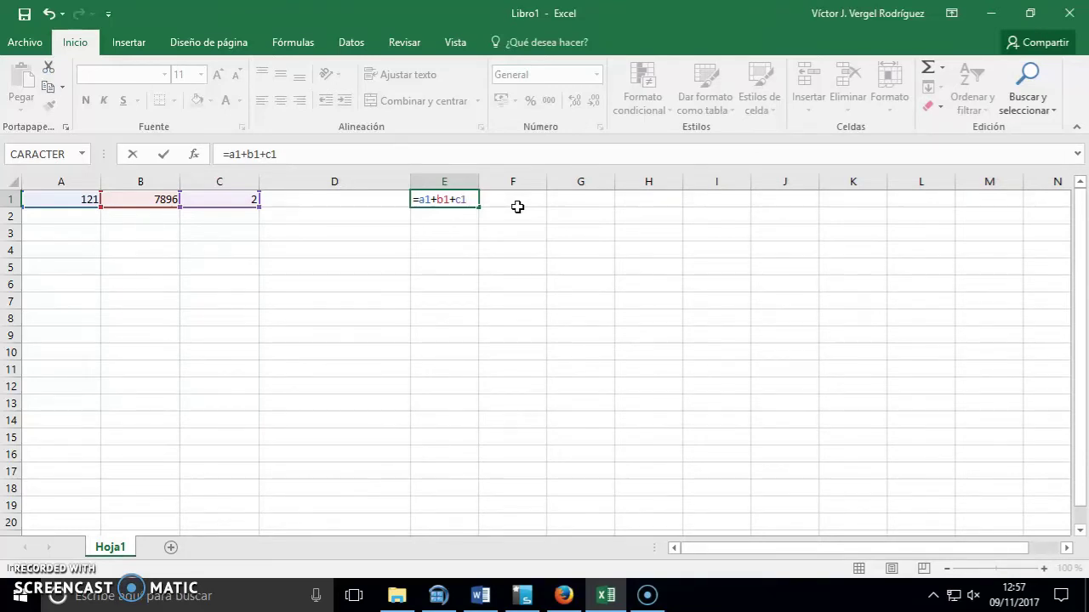
pyautogui.press('Return')
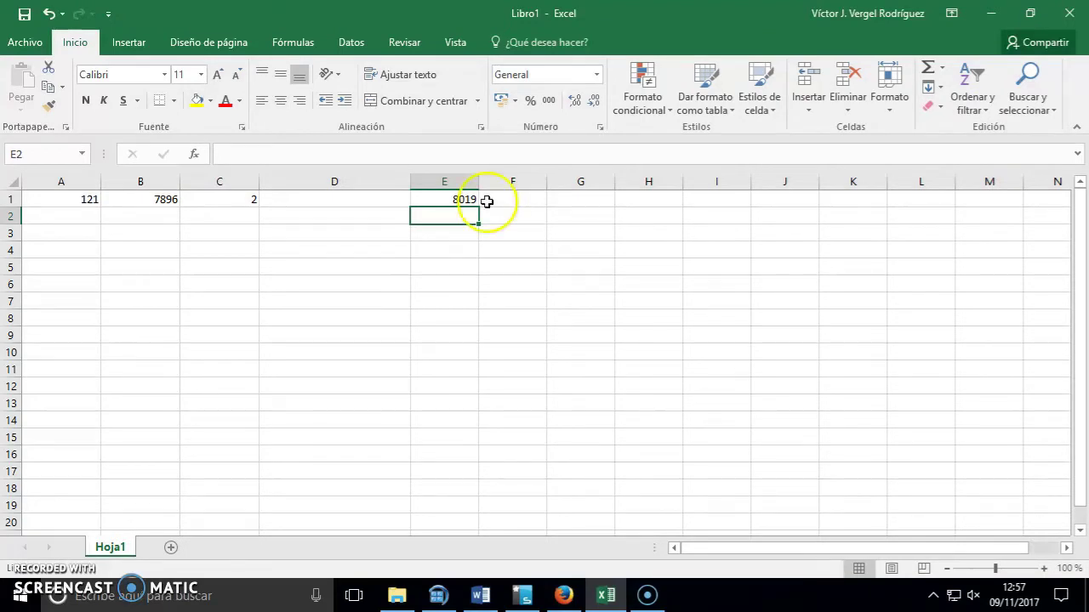
# - Inspect E1's =A1+B1+C1 formula in the formula bar and commit it unchanged
pyautogui.click(460, 198)
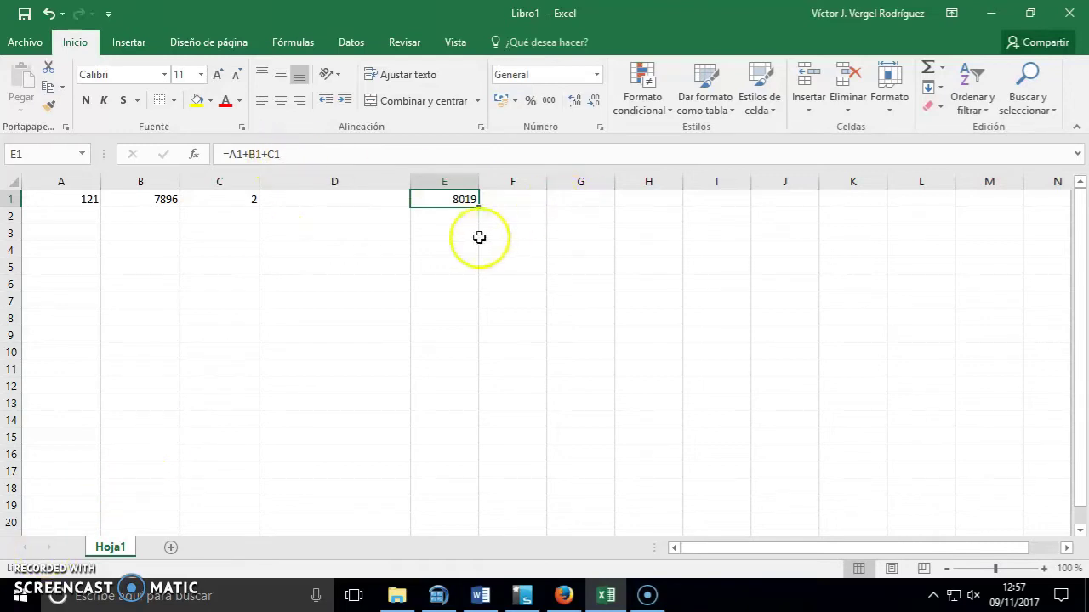
pyautogui.click(460, 214)
pyautogui.click(461, 201)
pyautogui.click(460, 216)
pyautogui.click(461, 199)
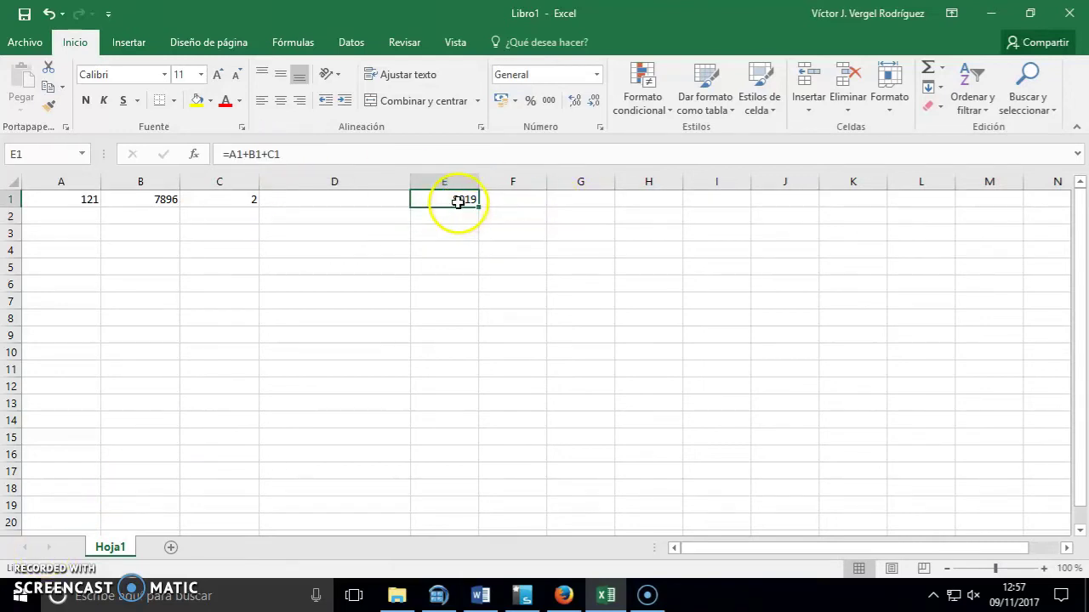
pyautogui.click(276, 155)
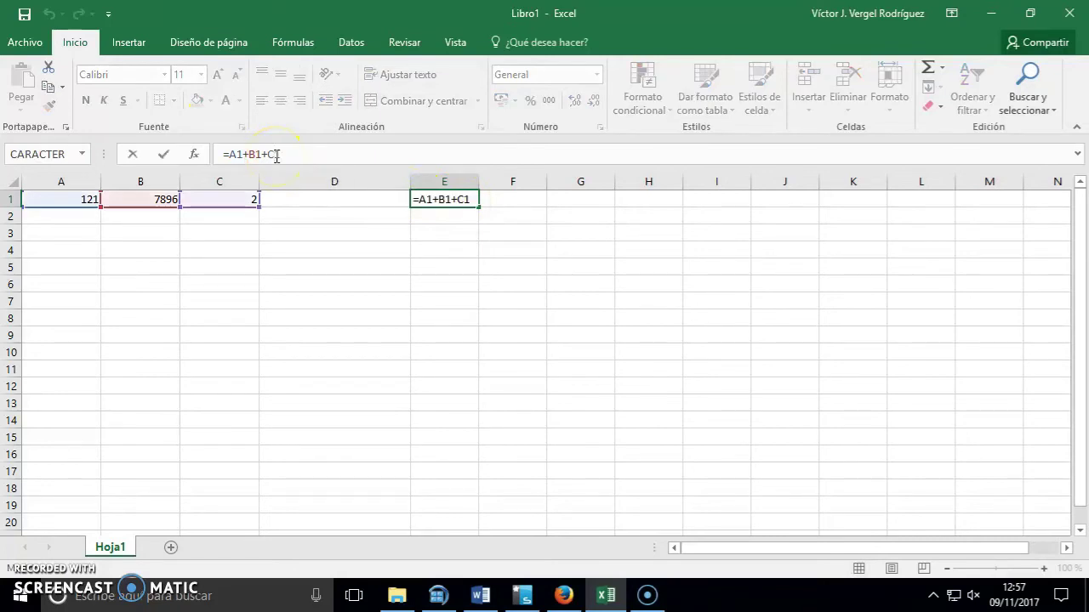
pyautogui.moveTo(231, 154); pyautogui.dragTo(267, 154)
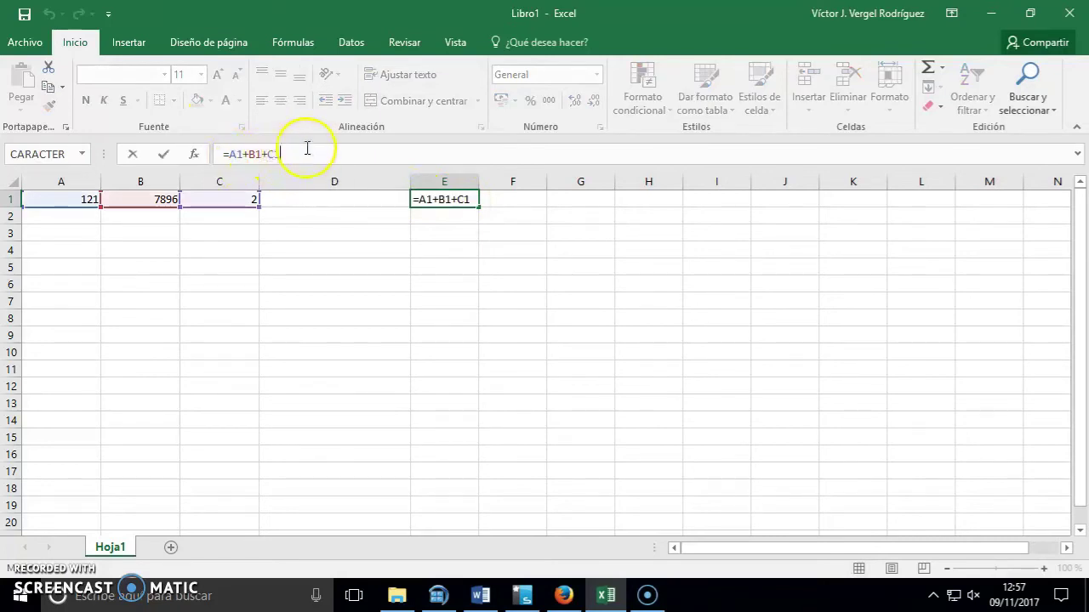
pyautogui.click(236, 154)
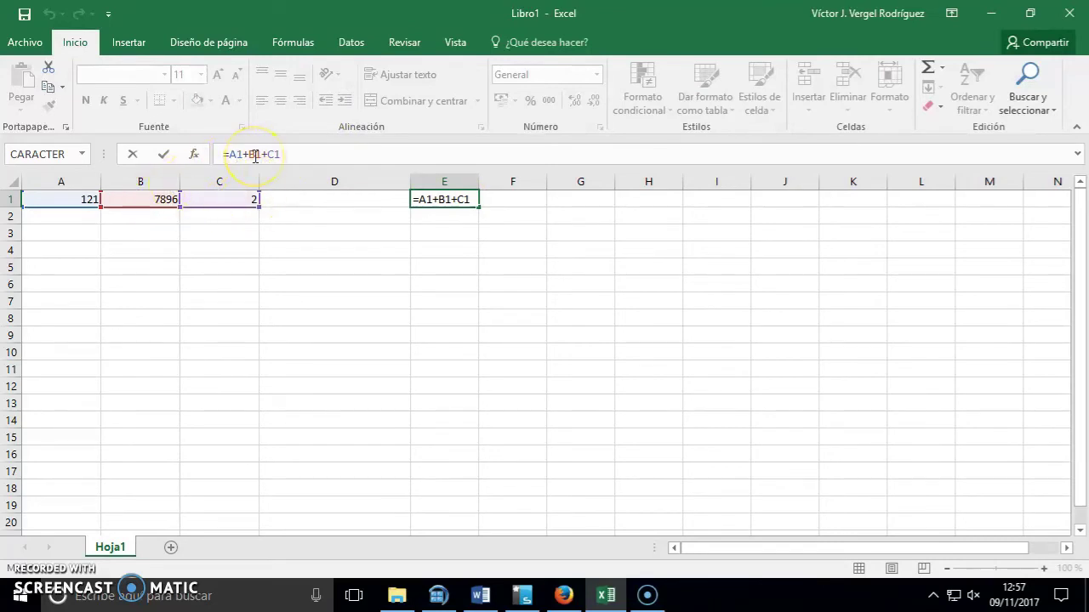
pyautogui.moveTo(236, 154); pyautogui.dragTo(273, 158)
pyautogui.press('Return')
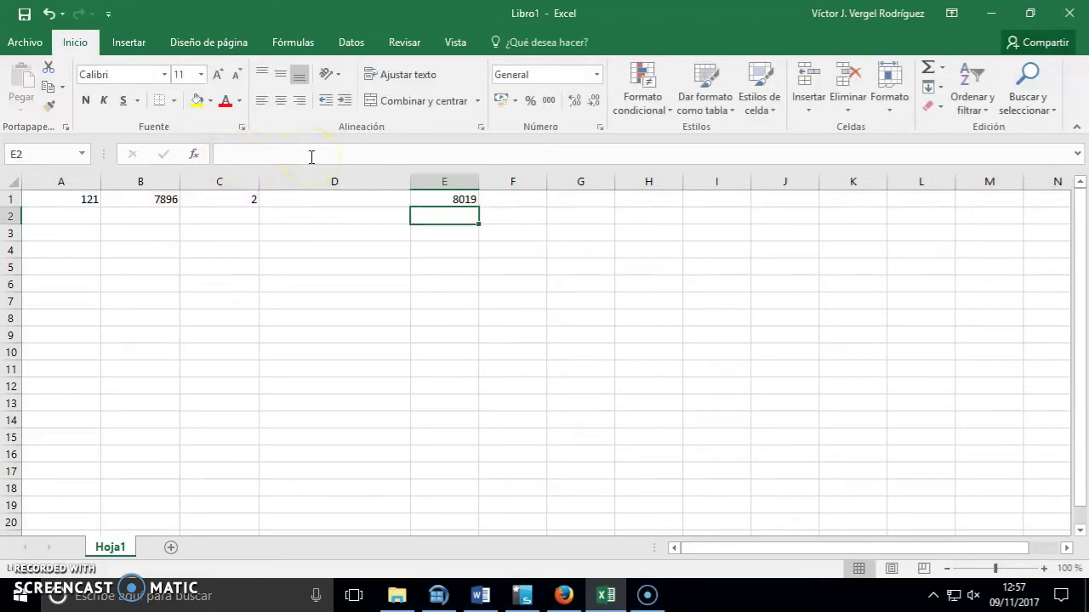
# - Reopen E1's formula for editing so its A1, B1 and C1 references are outlined
pyautogui.click(432, 198)
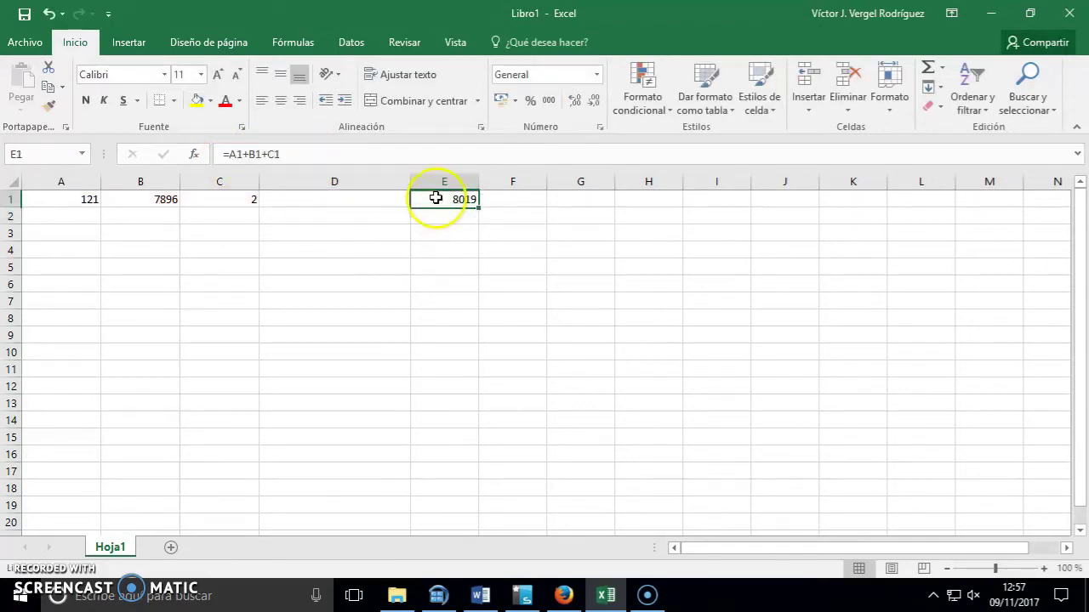
pyautogui.click(313, 153)
pyautogui.click(260, 155)
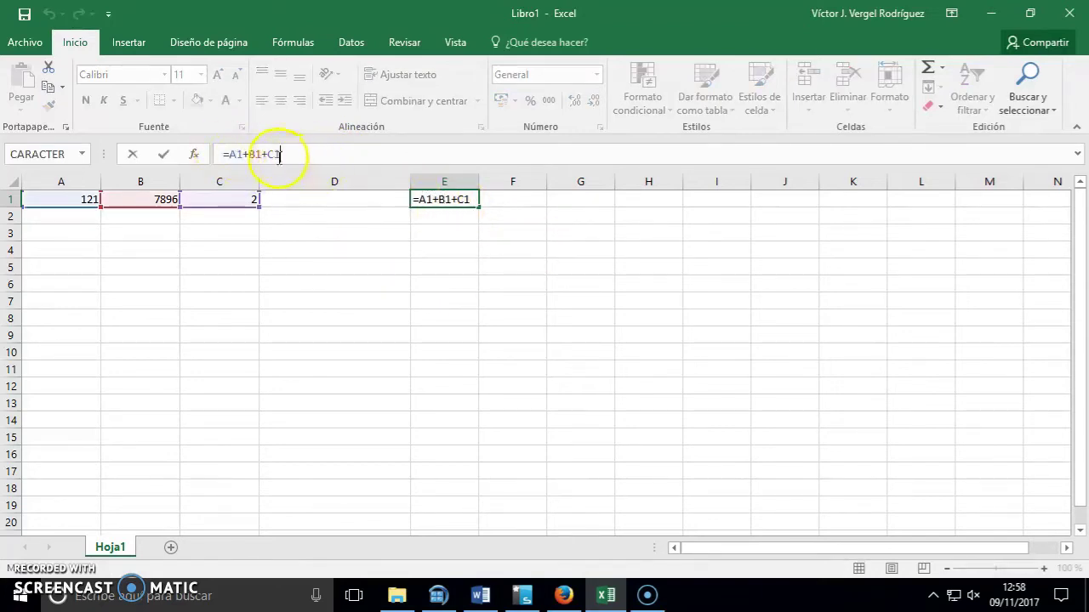
pyautogui.doubleClick(255, 155)
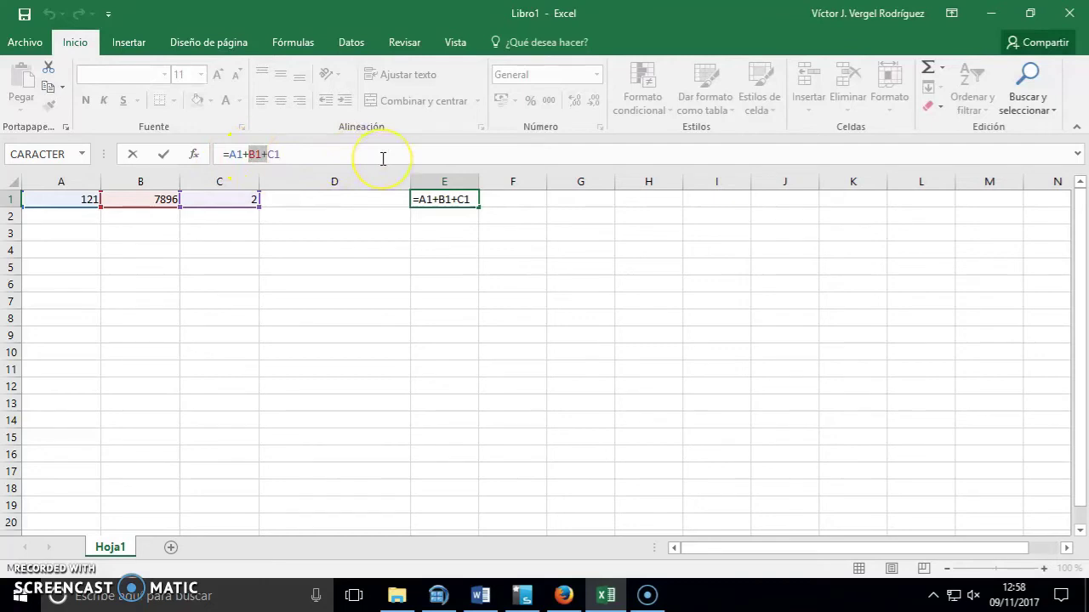
pyautogui.press('Delete')
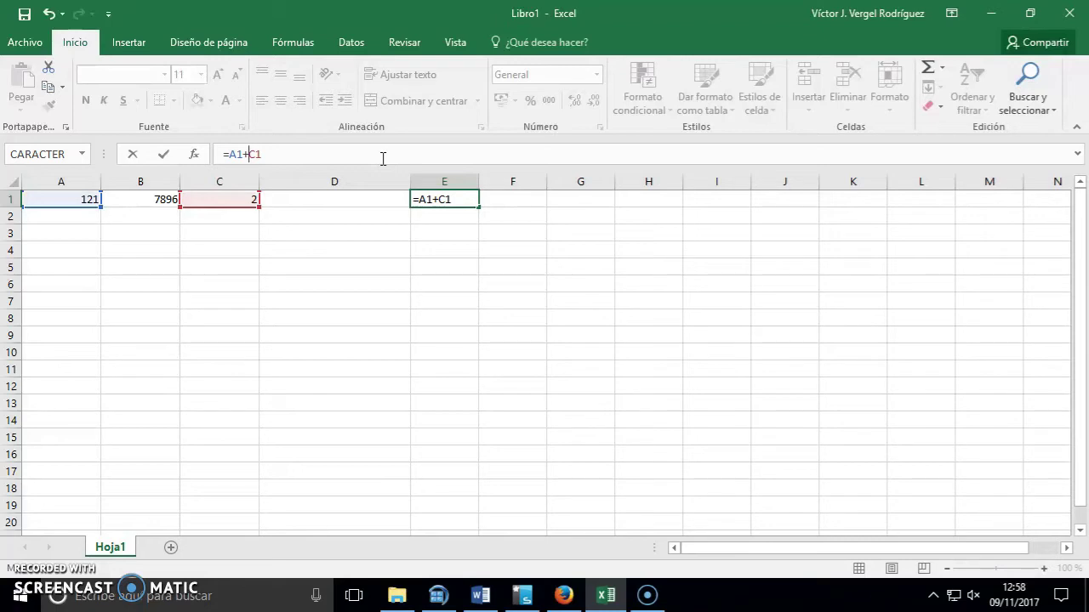
pyautogui.write('b1')
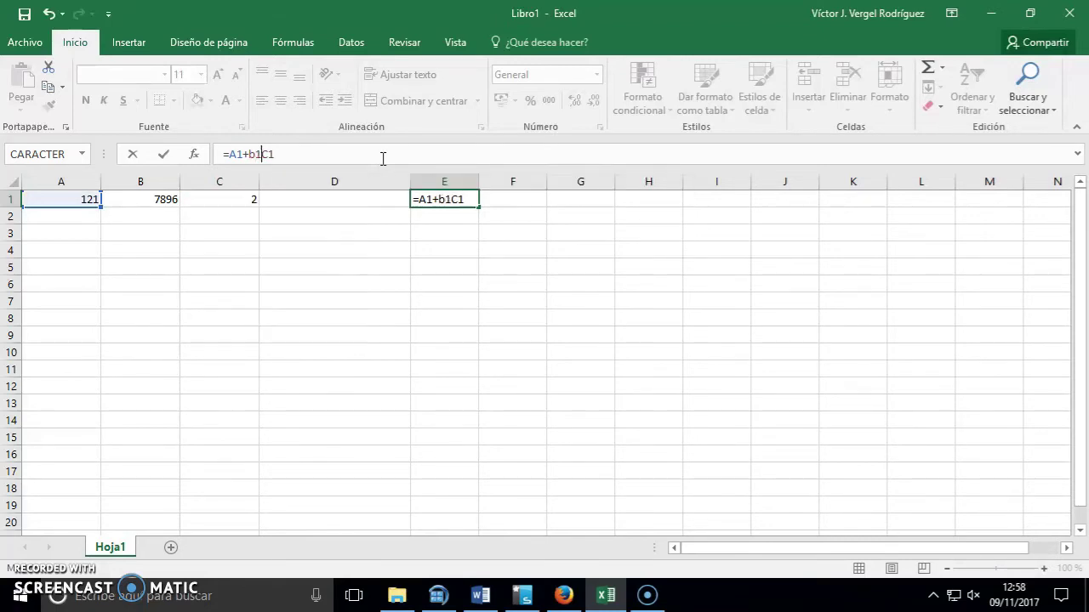
pyautogui.write('+')
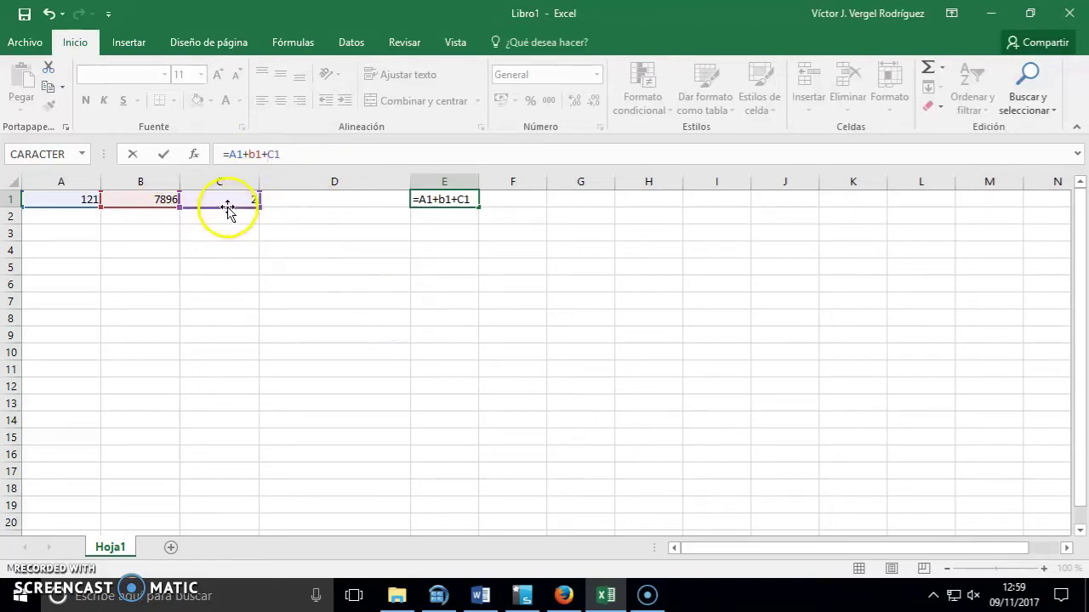
# - Drag E1's reference boxes to B10, D13 and F7, making the formula show 0
pyautogui.moveTo(228, 211)
pyautogui.mouseDown()
pyautogui.moveTo(696, 368)
pyautogui.moveTo(764, 353)
pyautogui.mouseUp()
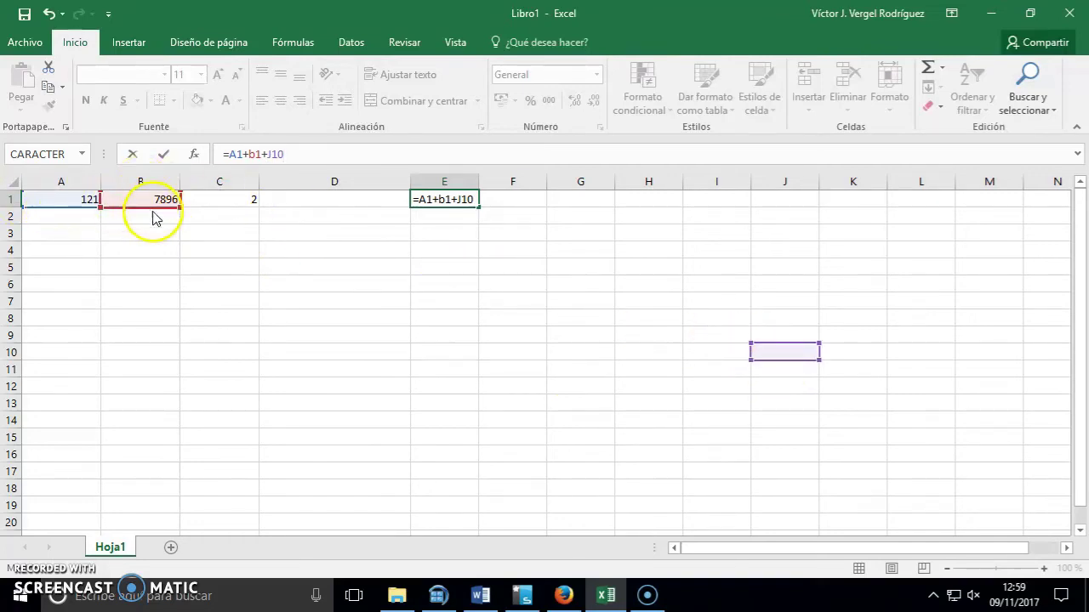
pyautogui.moveTo(153, 212); pyautogui.dragTo(355, 406)
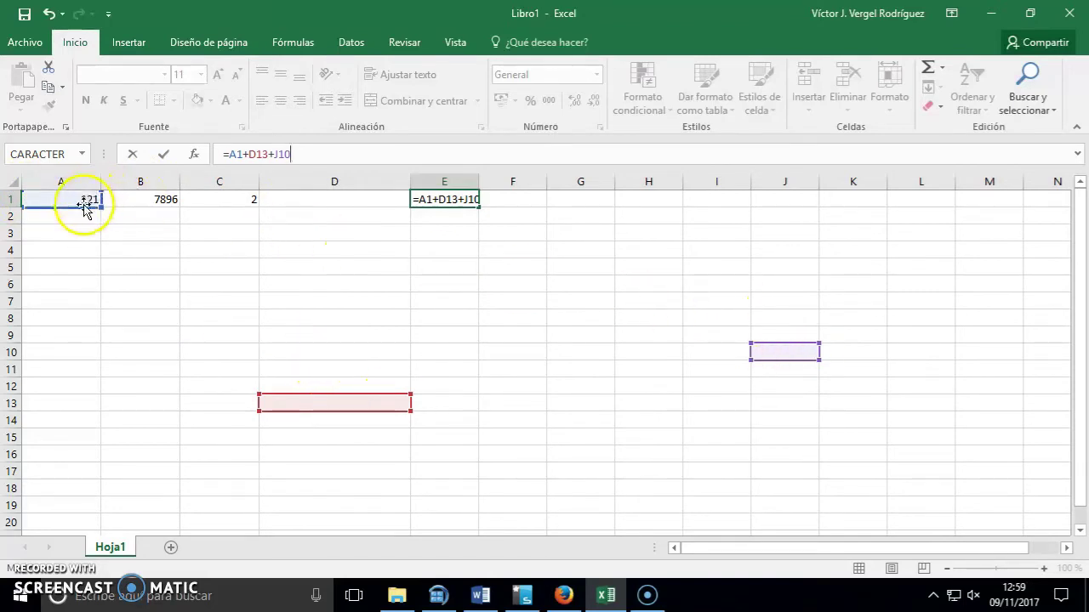
pyautogui.moveTo(85, 207); pyautogui.dragTo(103, 352)
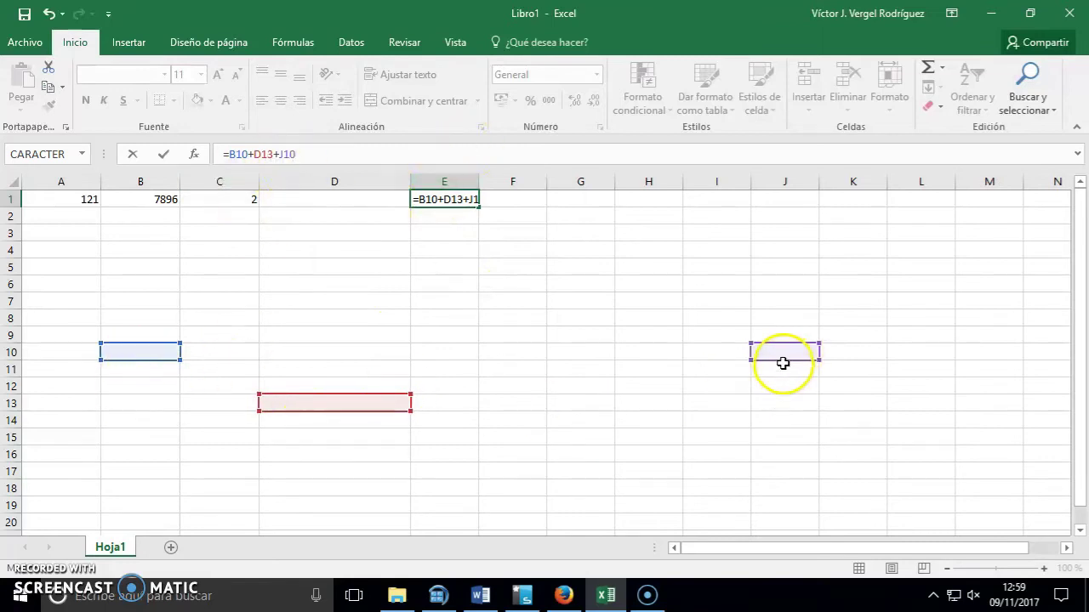
pyautogui.moveTo(788, 360); pyautogui.dragTo(589, 376)
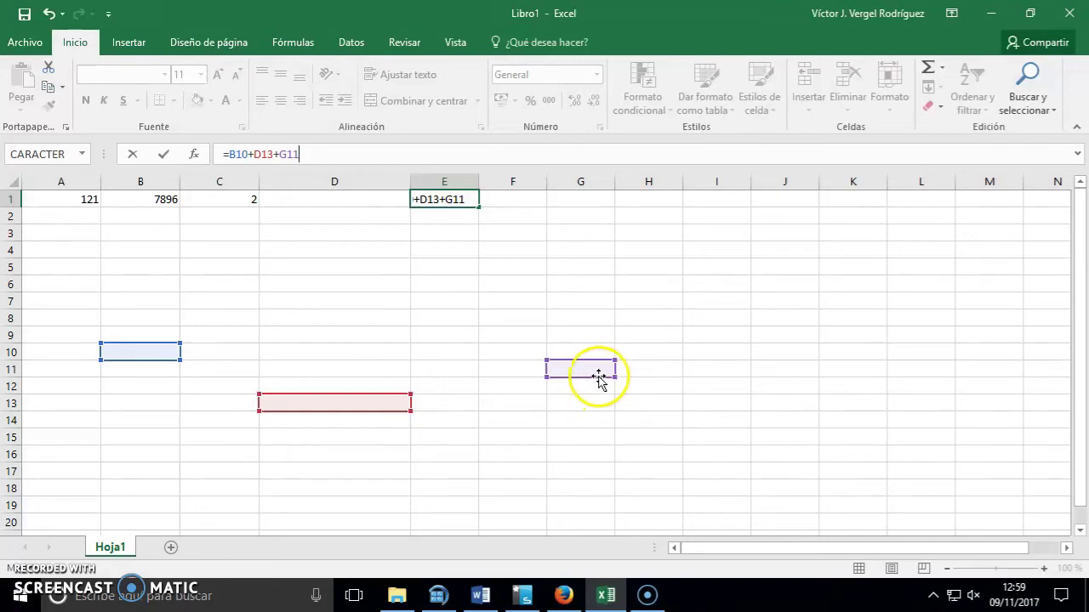
pyautogui.moveTo(601, 373); pyautogui.dragTo(508, 301)
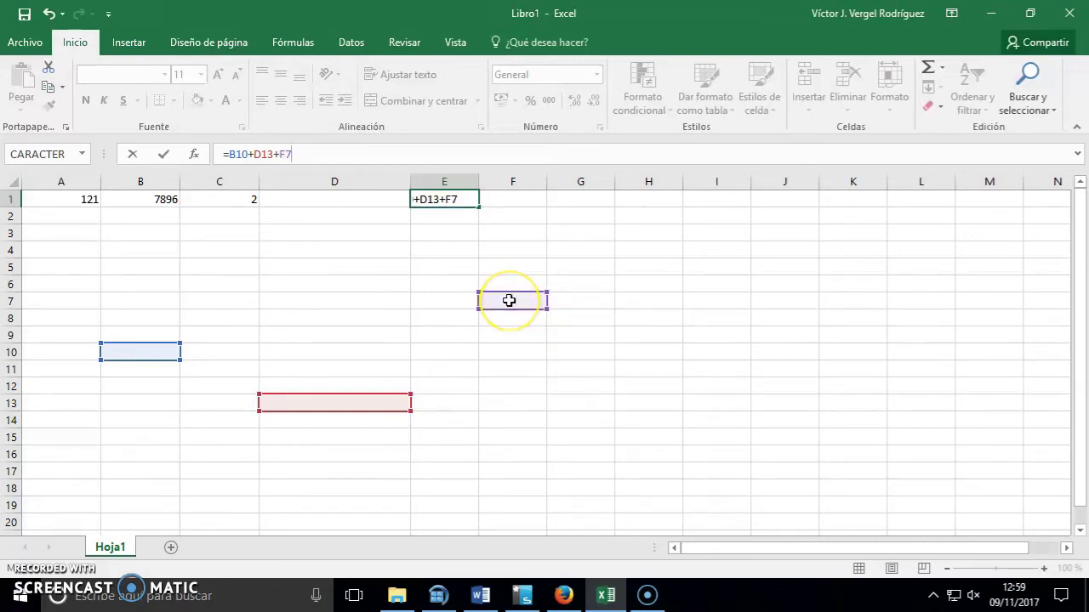
pyautogui.press('Return')
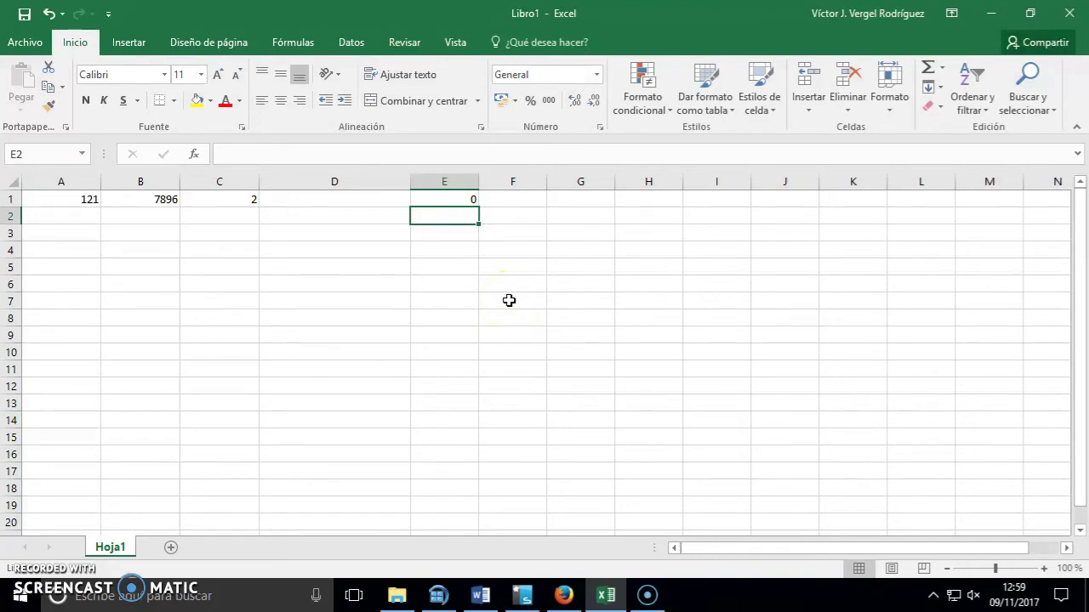
# - Drag the references back onto A1, B1 and C1 so E1 totals 8019 again
pyautogui.press('Up')
pyautogui.press('F2')
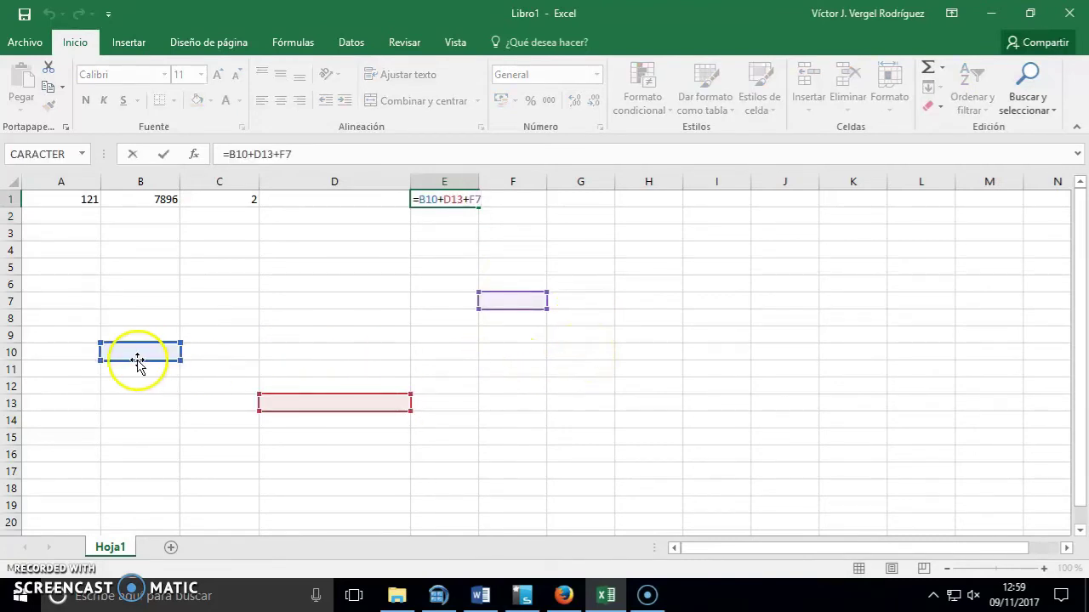
pyautogui.moveTo(139, 361)
pyautogui.mouseDown()
pyautogui.moveTo(101, 247)
pyautogui.moveTo(56, 201)
pyautogui.mouseUp()
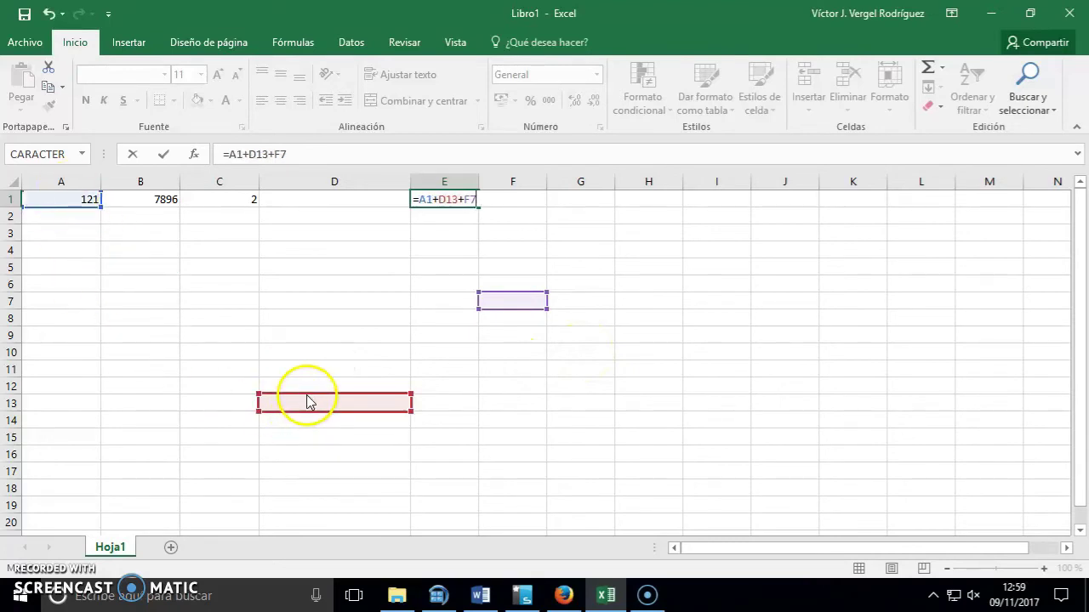
pyautogui.moveTo(309, 396); pyautogui.dragTo(152, 194)
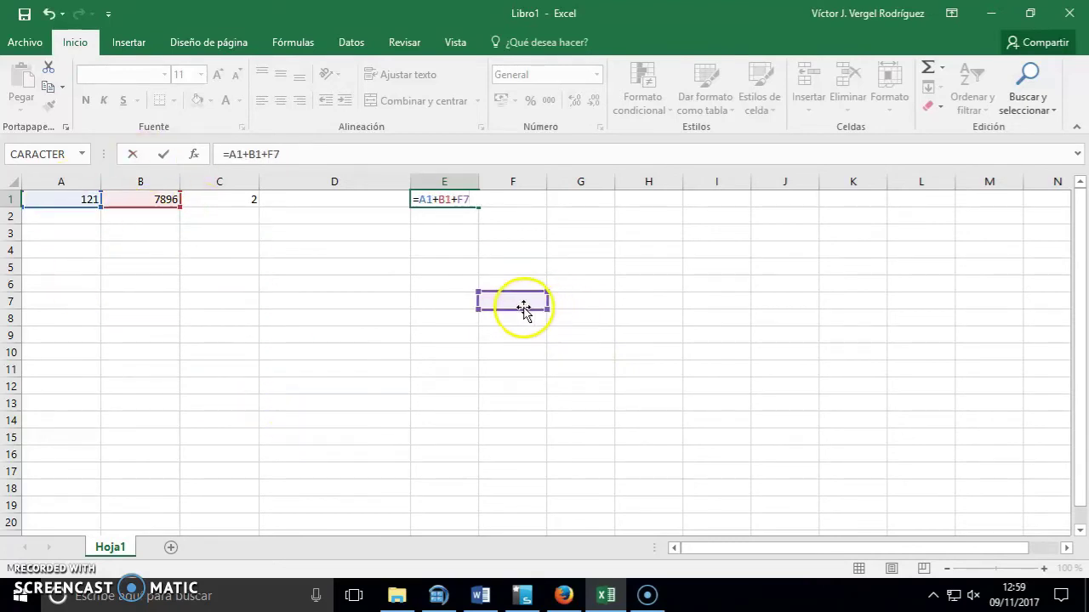
pyautogui.moveTo(524, 311); pyautogui.dragTo(238, 201)
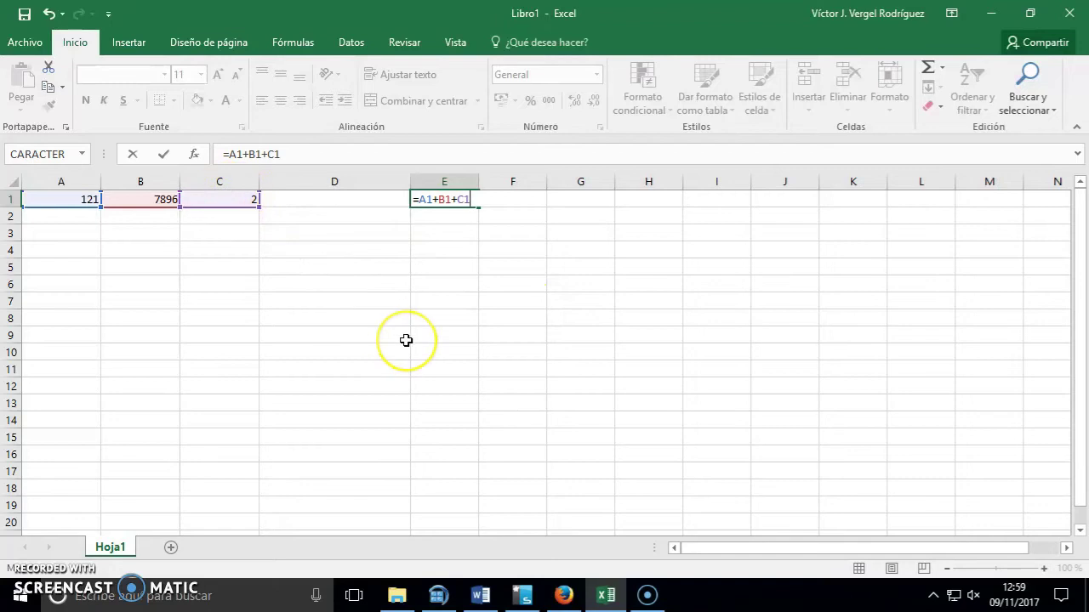
pyautogui.press('Return')
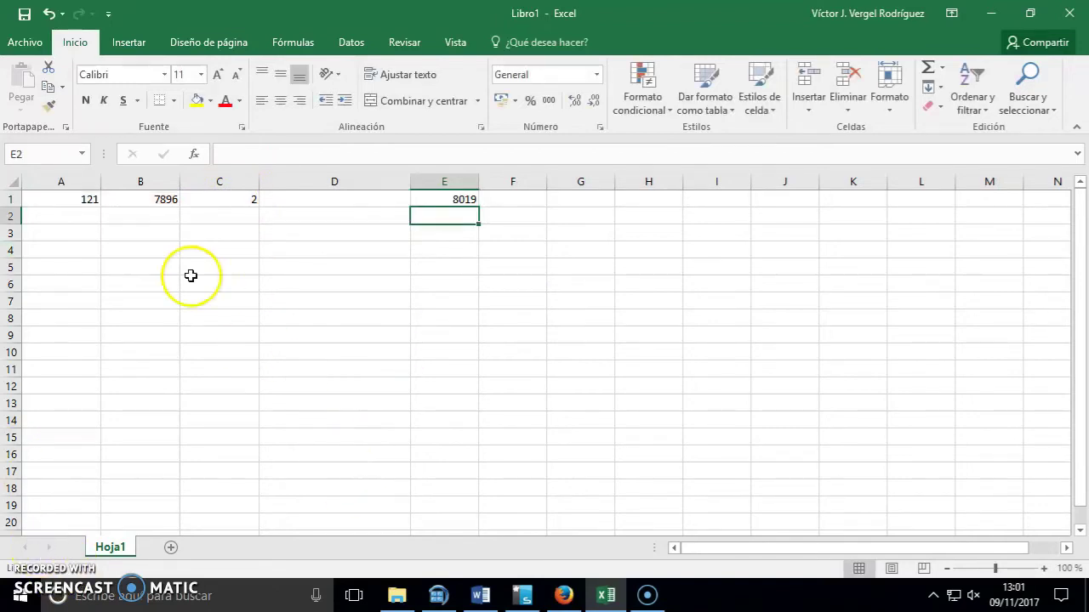
# - Check the row 1 values, then select cell A1 holding 121
pyautogui.click(78, 197)
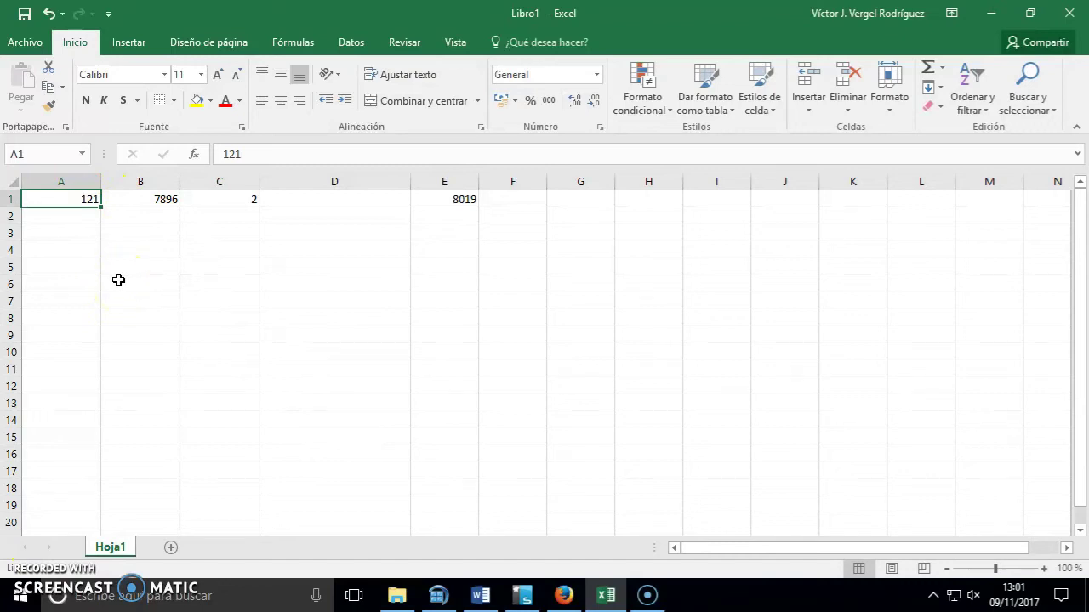
pyautogui.click(158, 199)
pyautogui.click(184, 203)
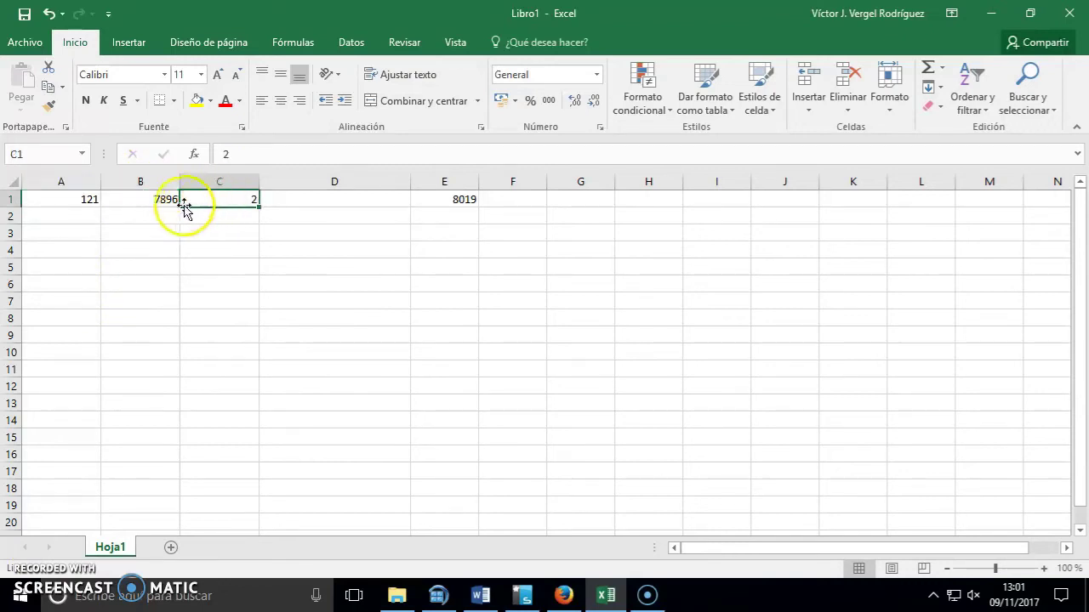
pyautogui.click(93, 201)
pyautogui.click(119, 204)
pyautogui.click(133, 233)
pyautogui.click(219, 301)
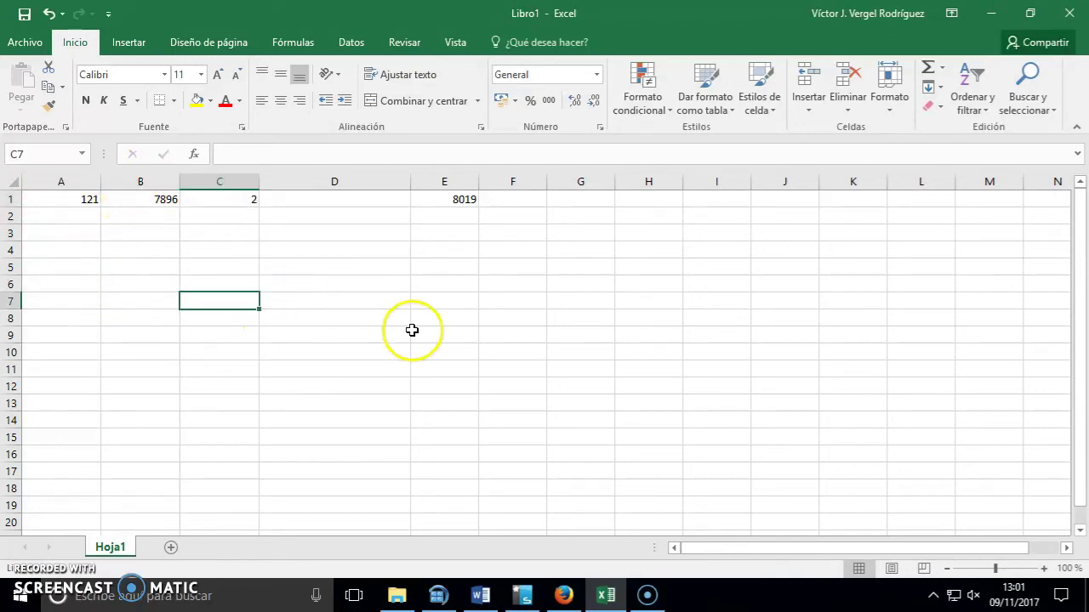
pyautogui.click(426, 321)
pyautogui.click(382, 355)
pyautogui.click(519, 321)
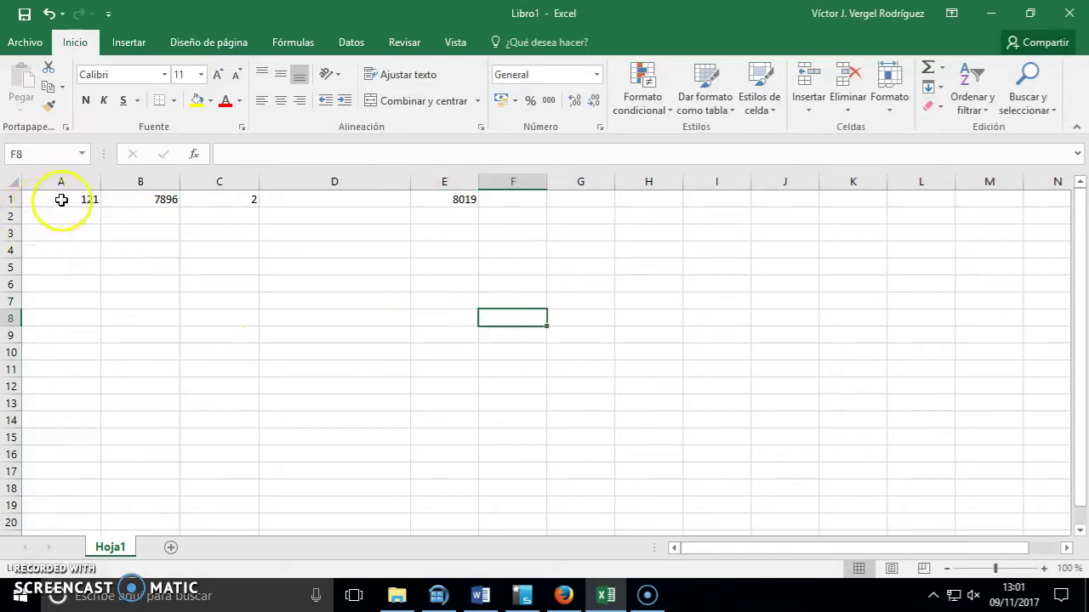
pyautogui.click(90, 201)
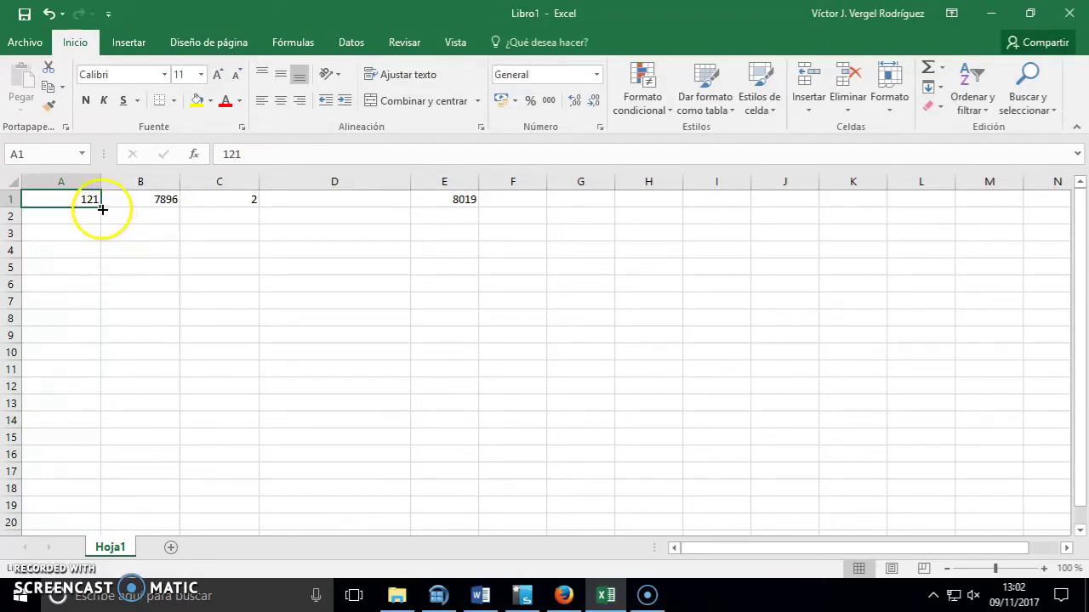
# - Fill 121 from A1 down to A17, undoing and redoing the fill
pyautogui.moveTo(100, 209); pyautogui.dragTo(96, 457)
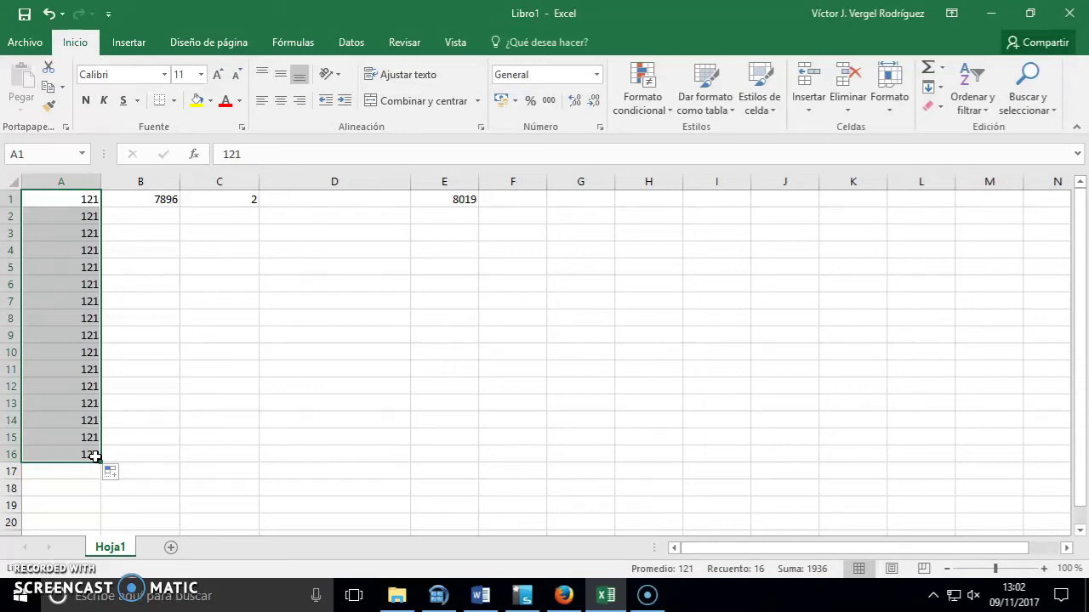
pyautogui.hotkey('ctrl', 'z')
pyautogui.click(218, 318)
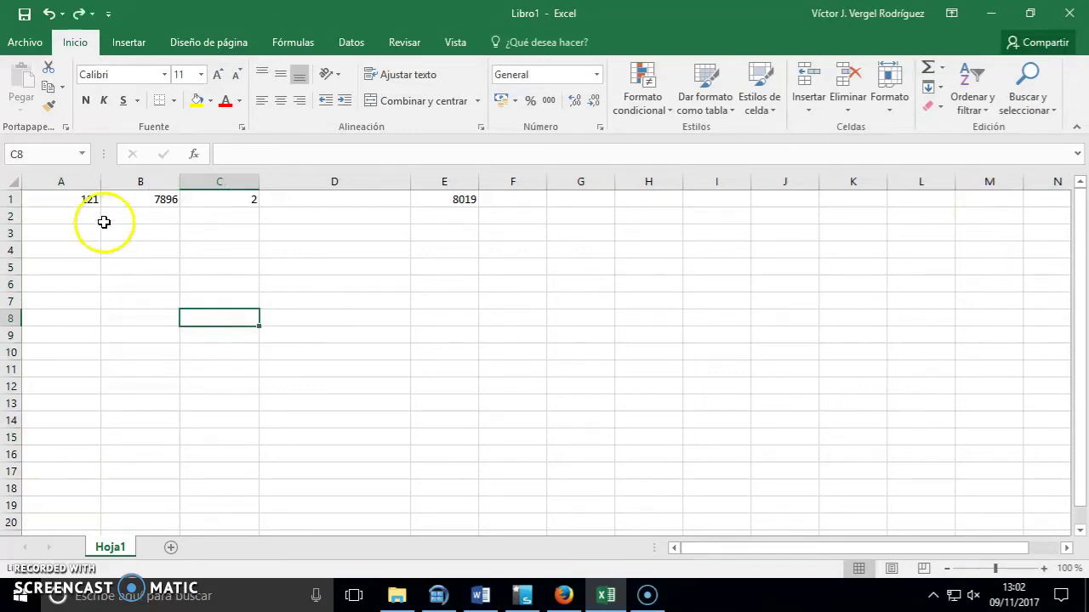
pyautogui.click(88, 199)
pyautogui.moveTo(101, 208); pyautogui.dragTo(98, 475)
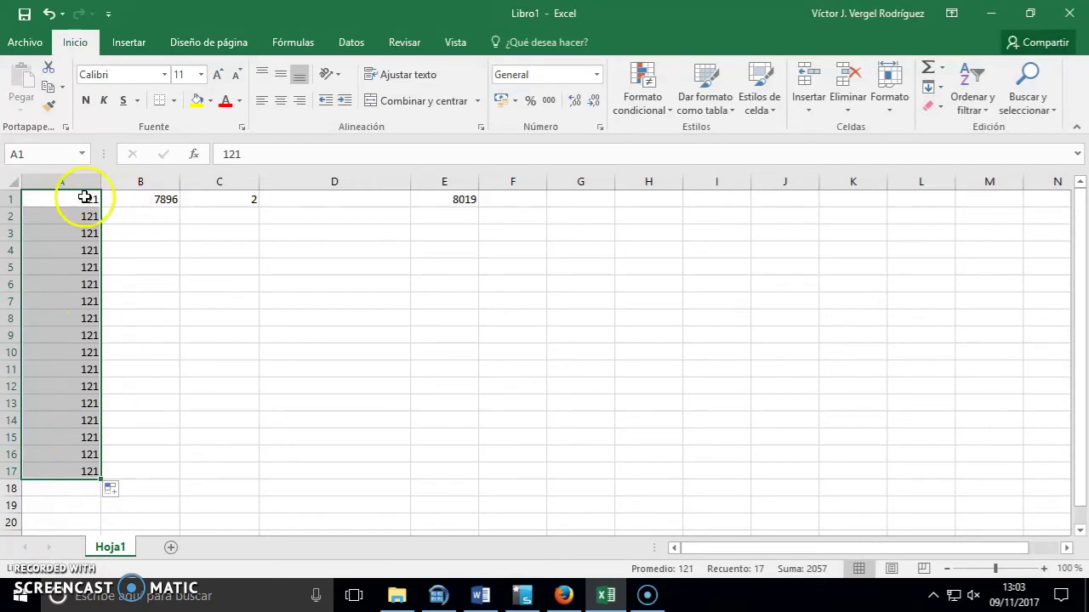
pyautogui.click(134, 201)
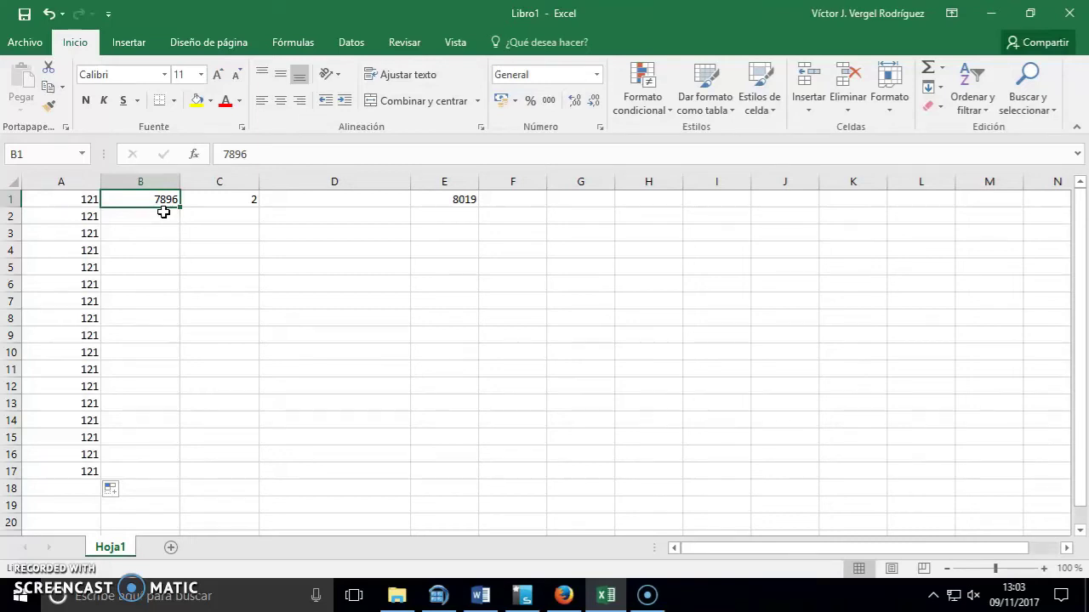
# - Enter 7898 in B2 and extend the B1:B2 series down to 7928 in B17
pyautogui.press('Return')
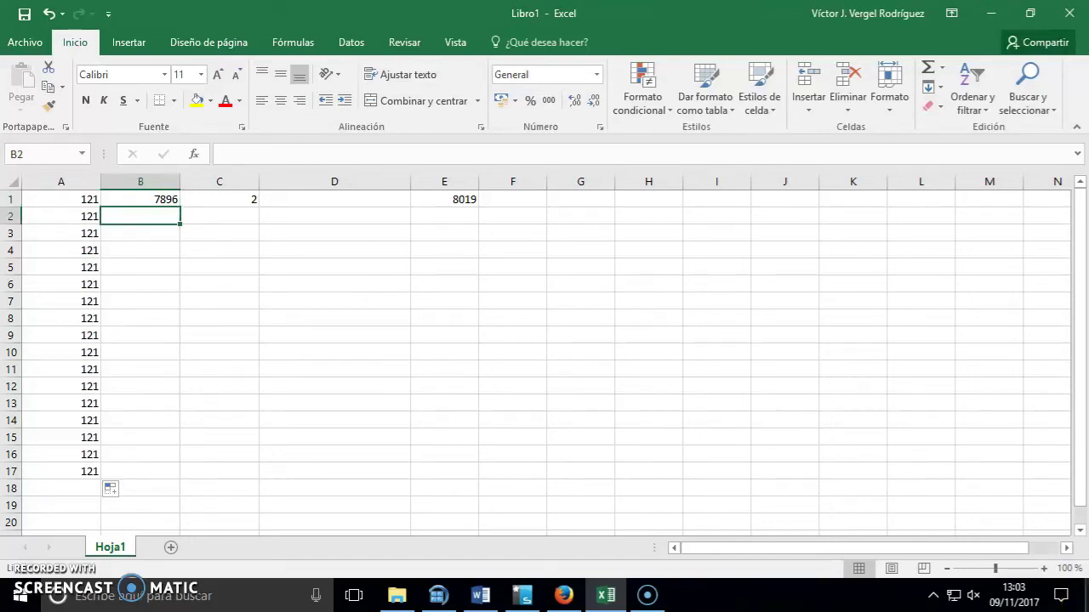
pyautogui.write('7')
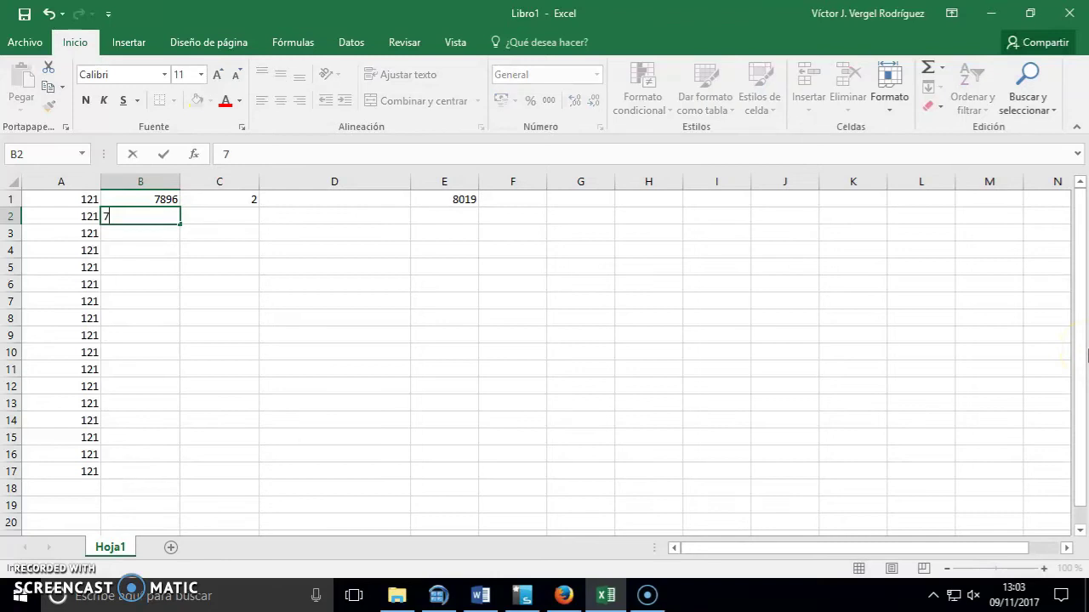
pyautogui.write('898')
pyautogui.press('Return')
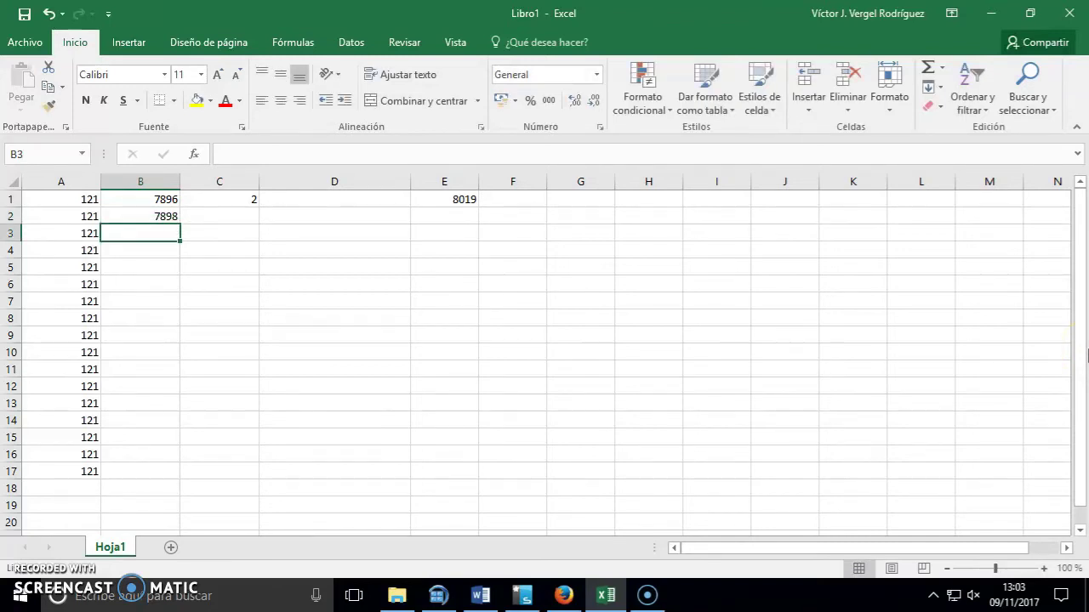
pyautogui.moveTo(143, 202); pyautogui.dragTo(145, 209)
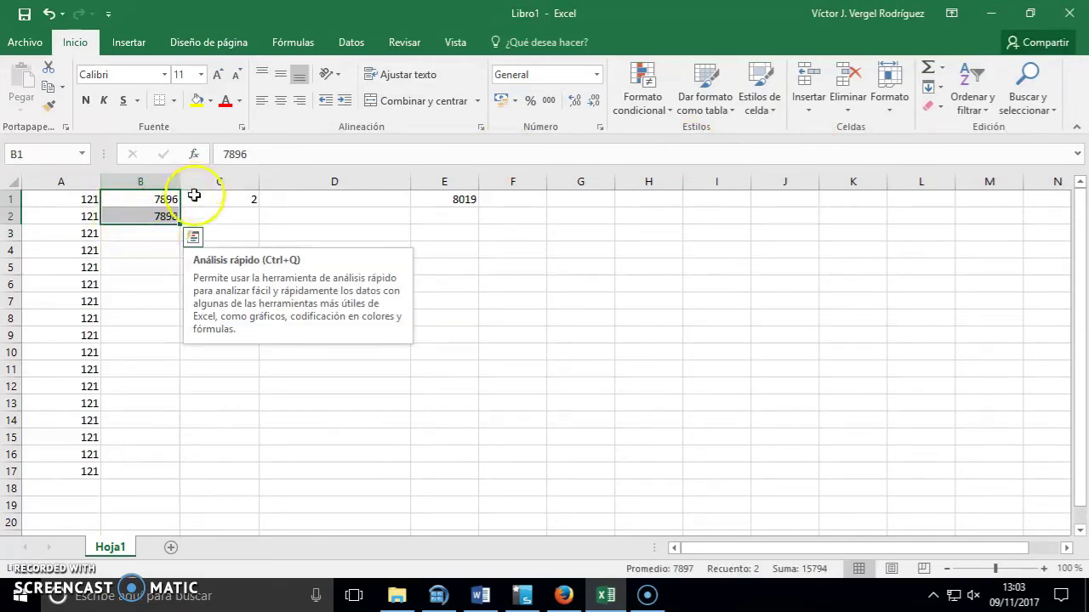
pyautogui.click(181, 225)
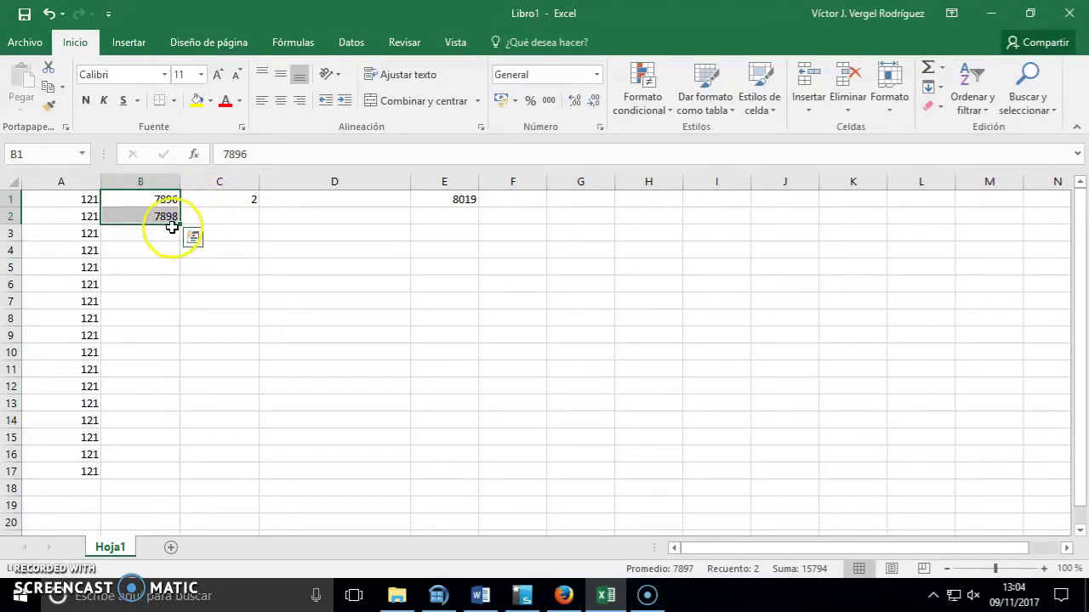
pyautogui.moveTo(181, 225); pyautogui.dragTo(188, 476)
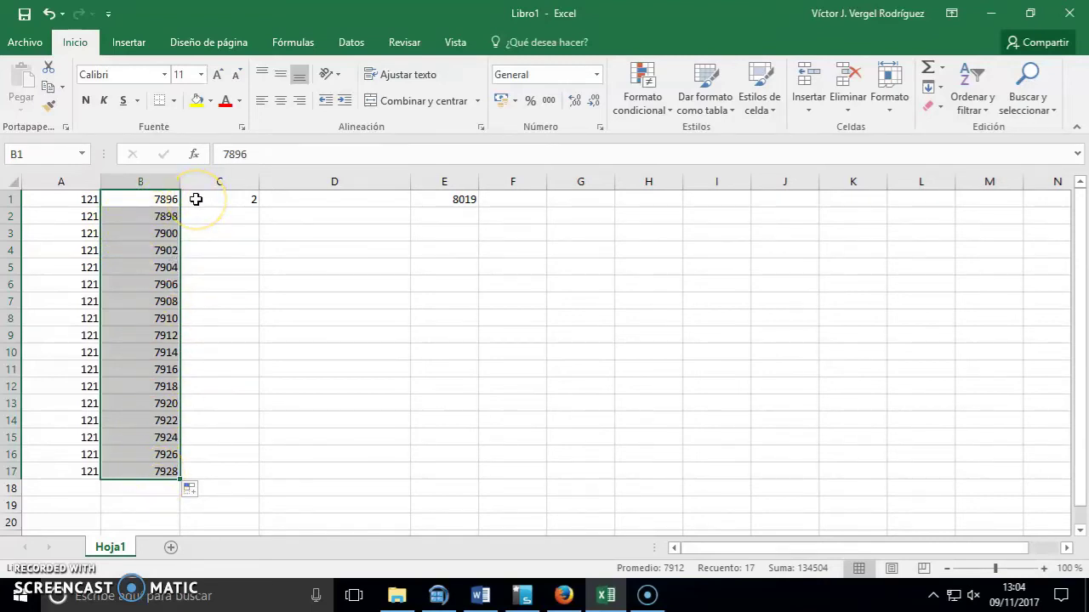
# - Enter 2 in C1 and 5 in C2 as the series start
pyautogui.click(252, 198)
pyautogui.write('2')
pyautogui.press('Return')
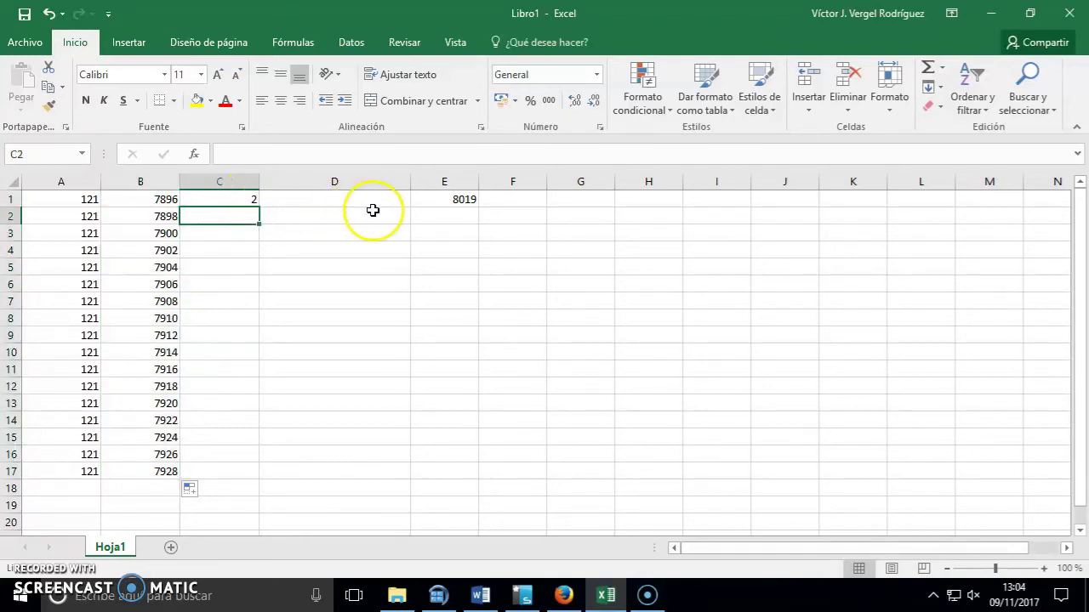
pyautogui.write('5')
pyautogui.press('Return')
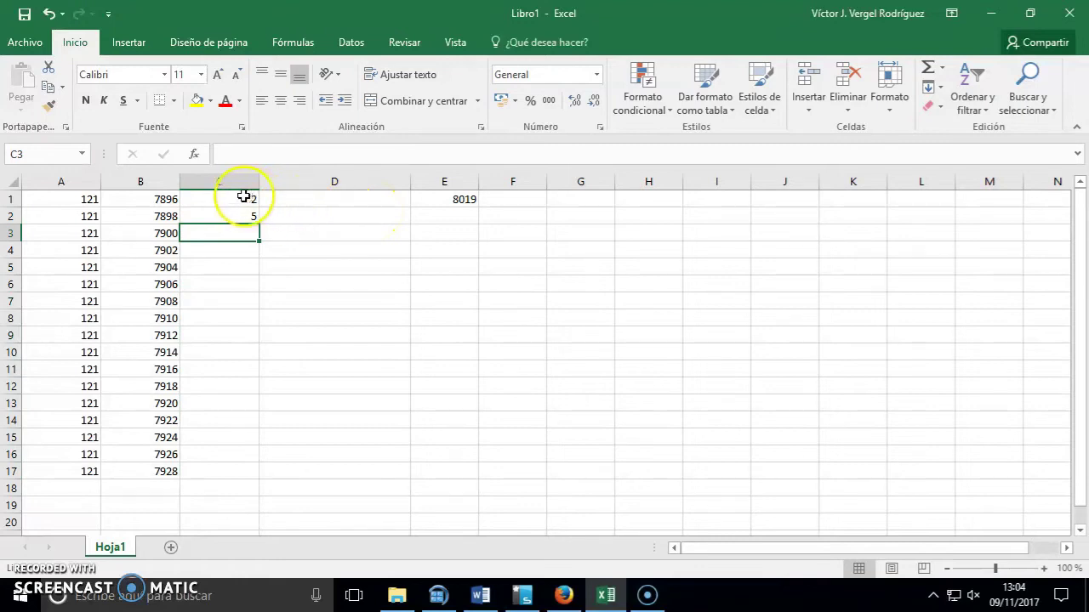
# - Fill the C1:C2 series down to 50 in C17 with the fill handle, redoing it after undos
pyautogui.moveTo(243, 198); pyautogui.dragTo(243, 479)
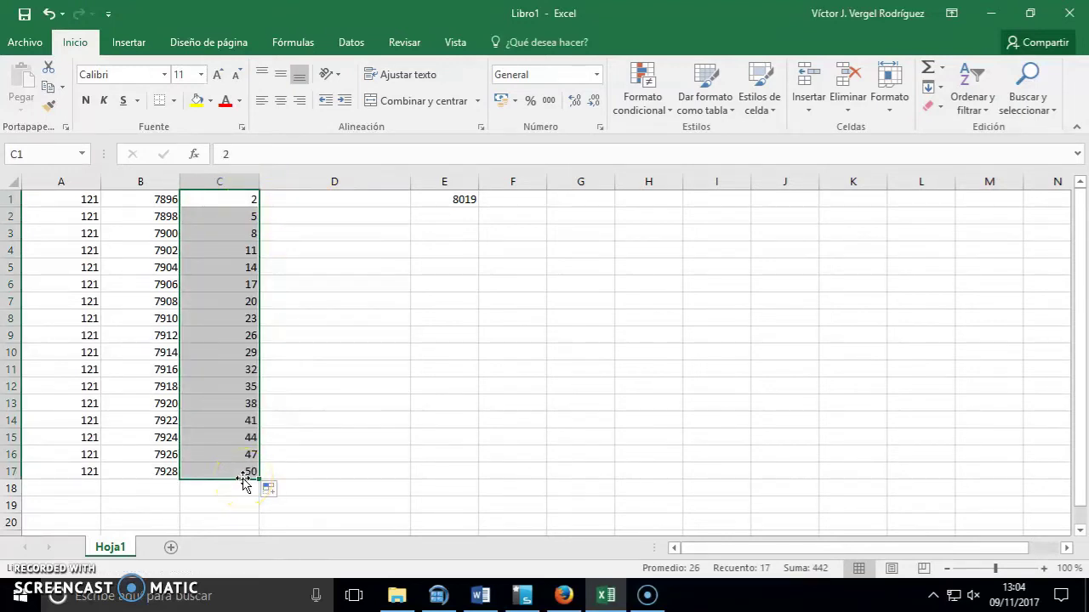
pyautogui.hotkey('ctrl', 'z')
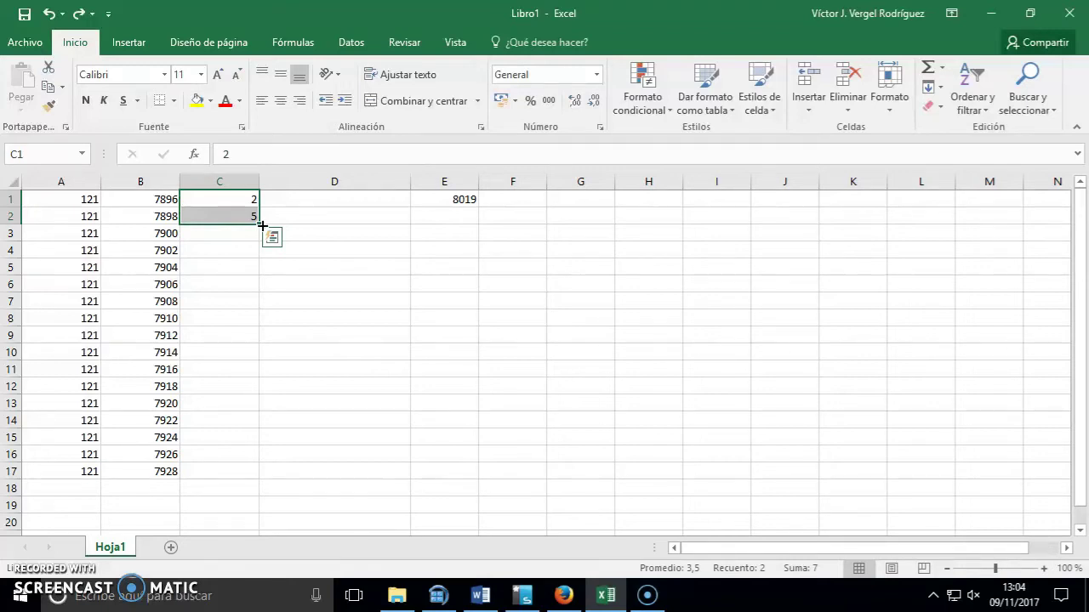
pyautogui.doubleClick(260, 225)
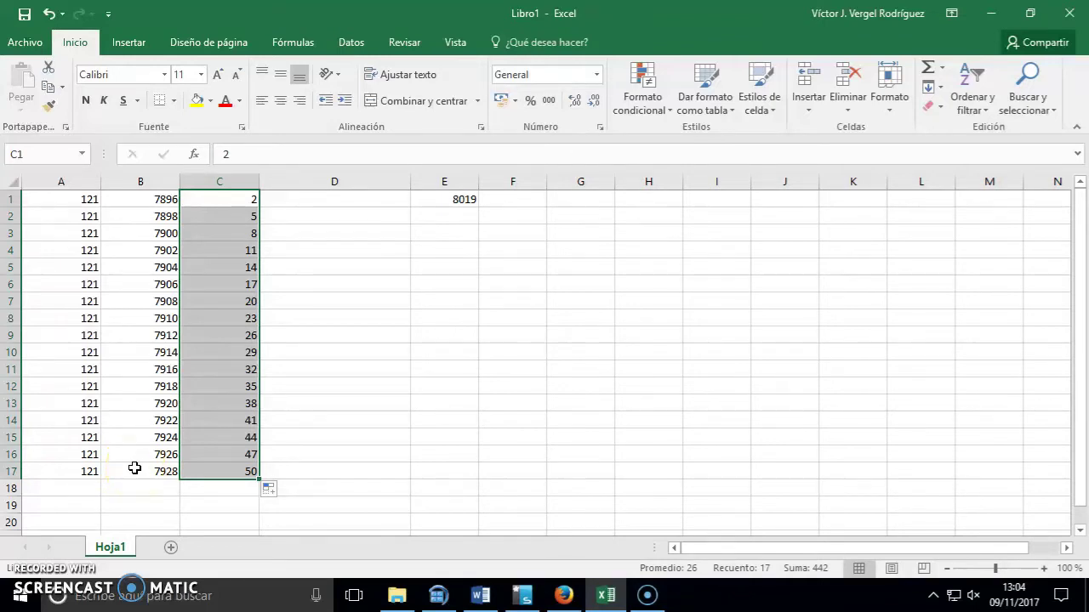
pyautogui.hotkey('ctrl', 'z')
pyautogui.doubleClick(259, 224)
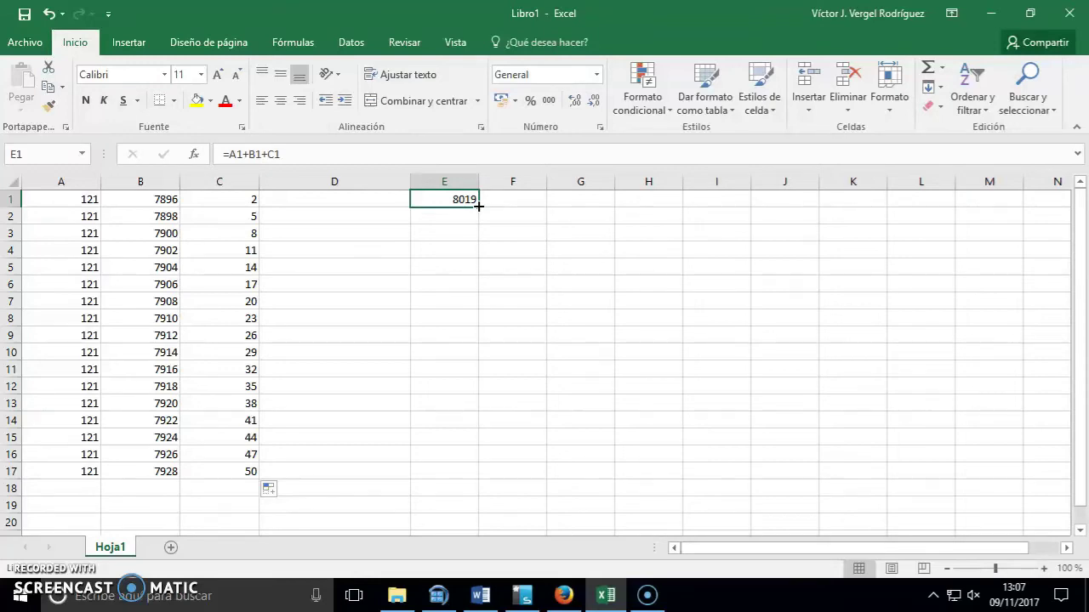
pyautogui.moveTo(478, 206); pyautogui.dragTo(478, 481)
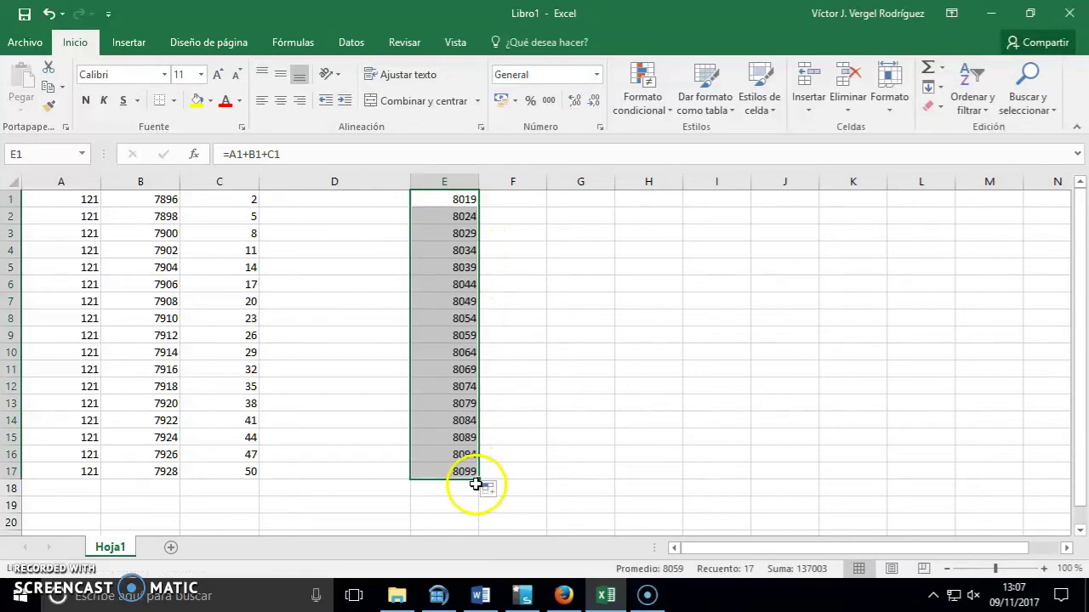
pyautogui.click(275, 154)
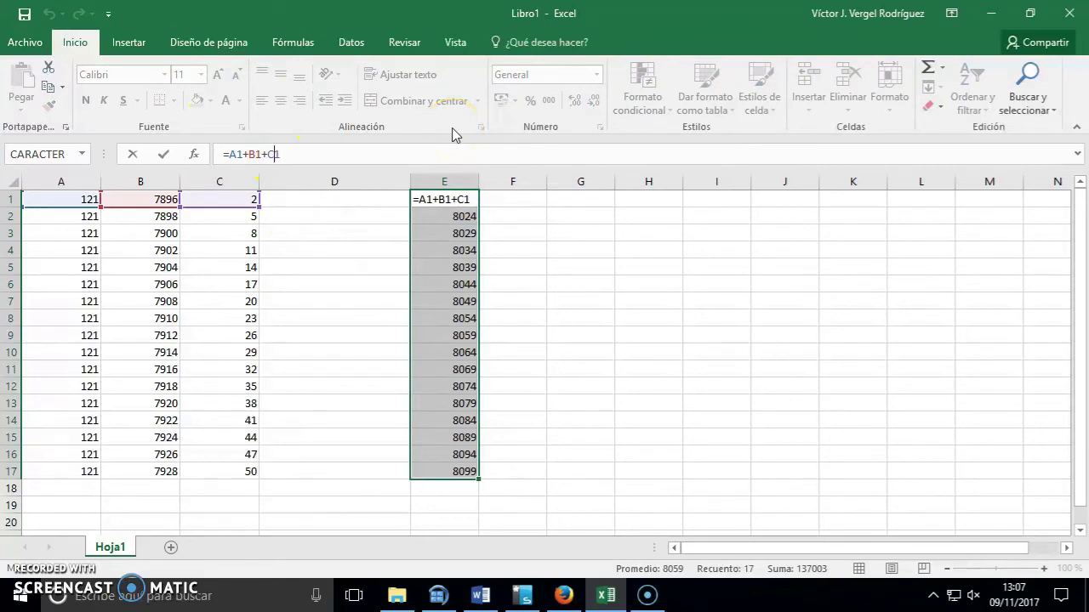
pyautogui.press('Return')
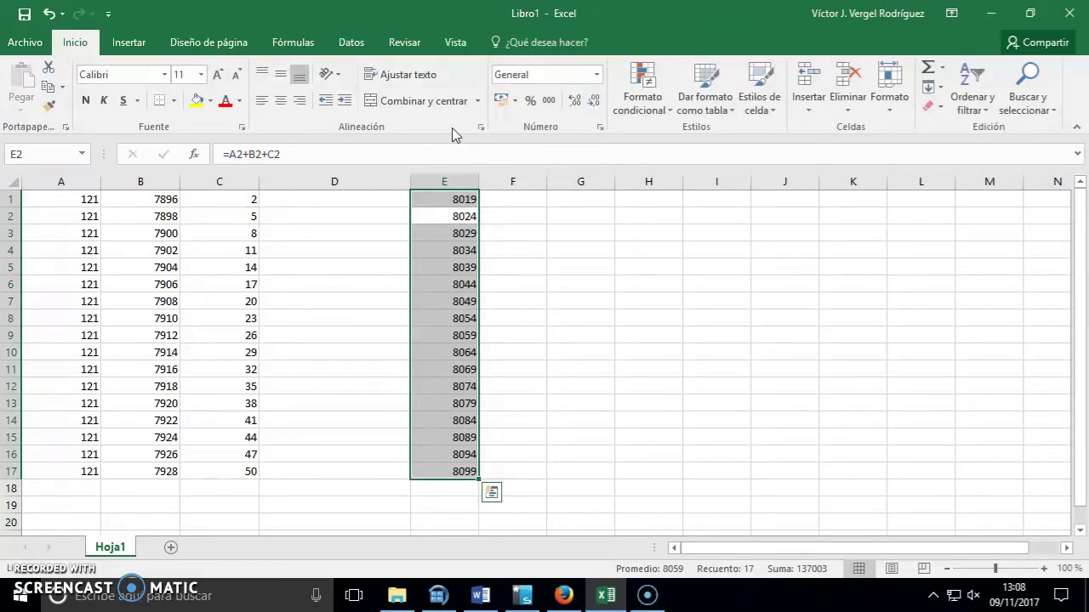
pyautogui.press('Return')
pyautogui.press('Return')
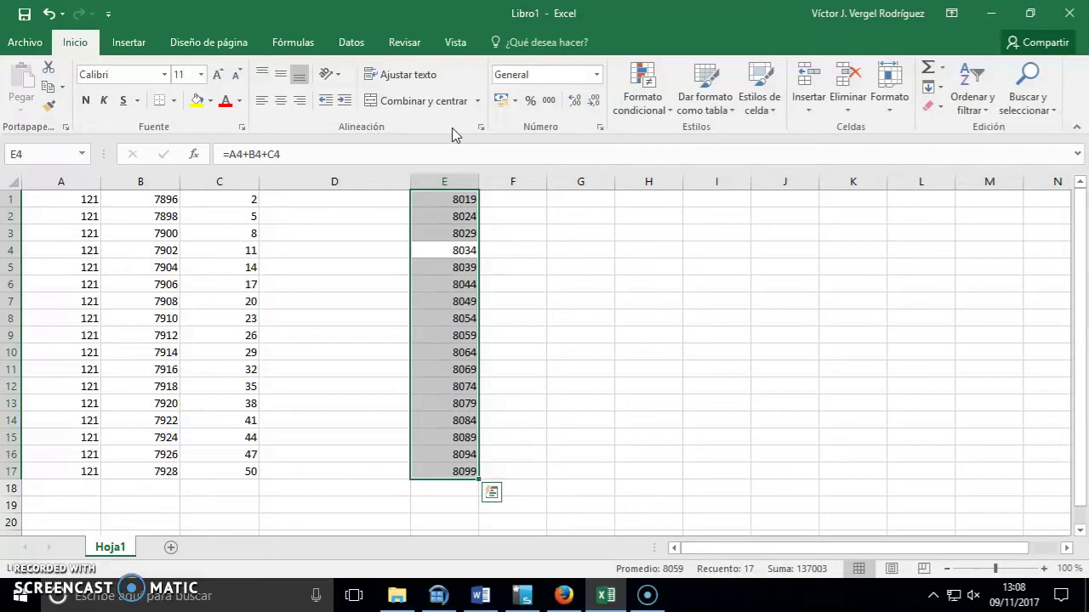
pyautogui.press('Return')
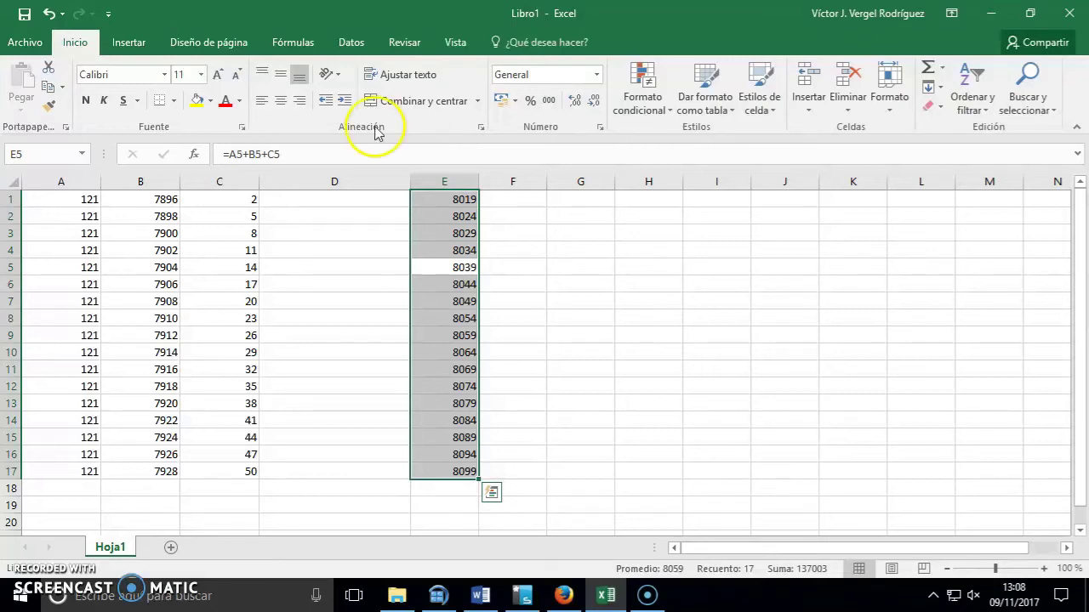
pyautogui.press('Return')
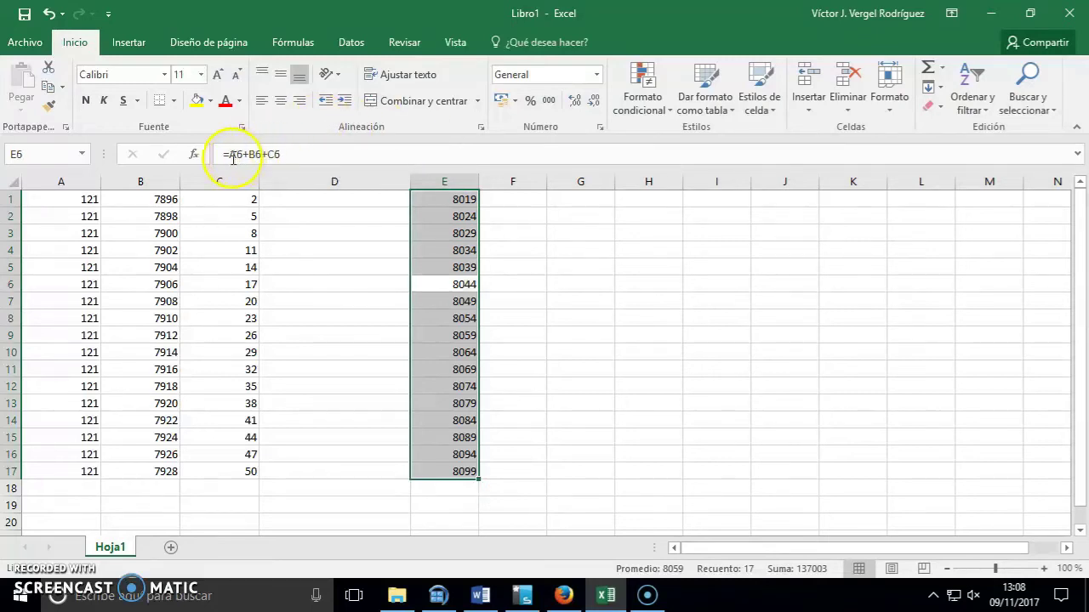
pyautogui.press('Return')
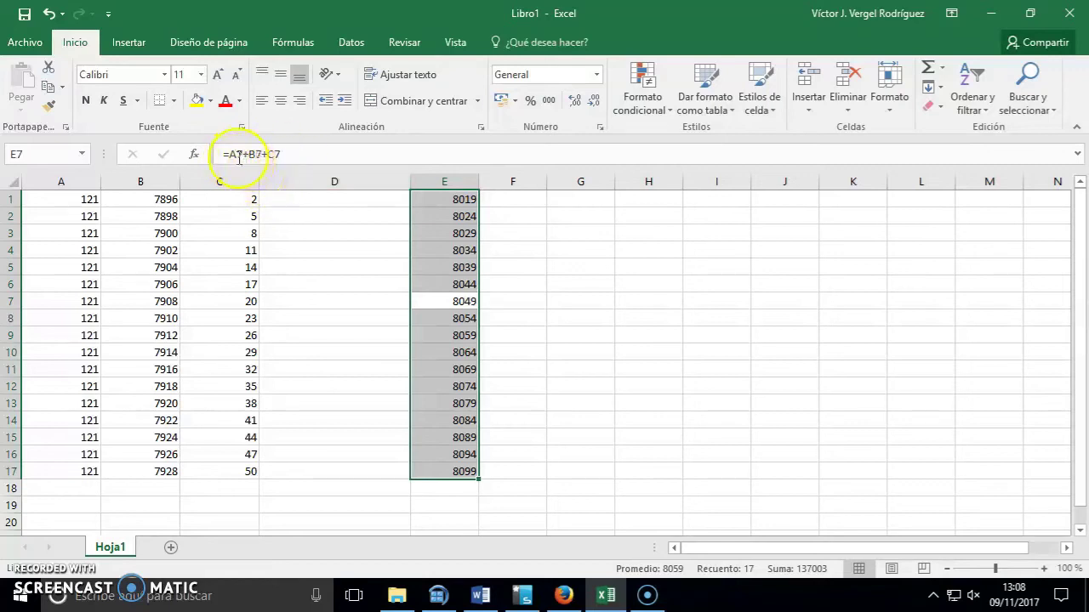
pyautogui.press('Return')
pyautogui.press('Return')
pyautogui.press('Return')
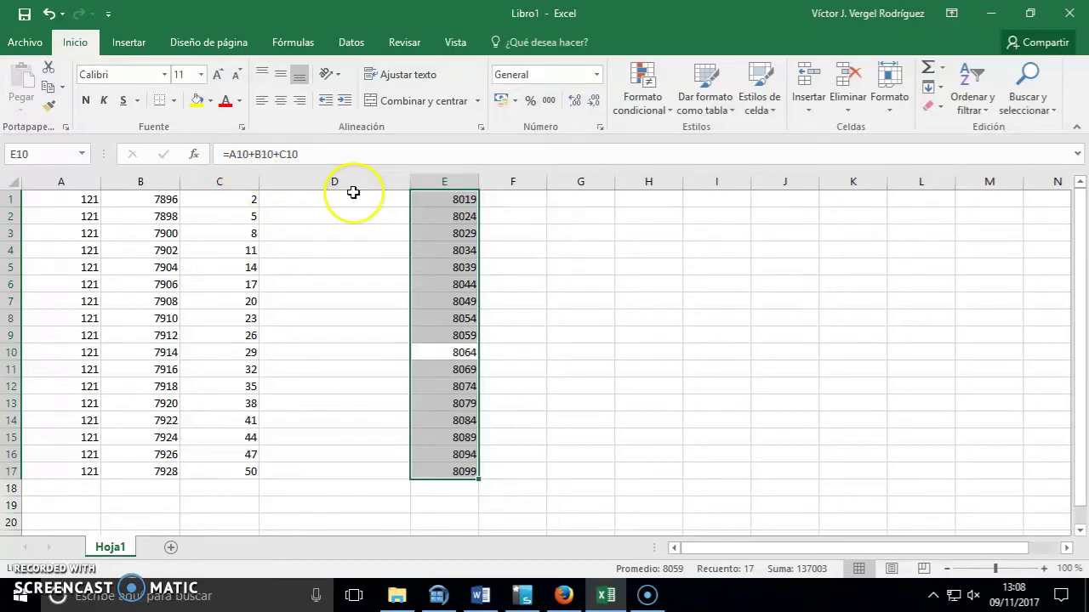
pyautogui.press('Return')
pyautogui.press('Return')
pyautogui.press('Return')
pyautogui.press('Return')
pyautogui.press('Return')
pyautogui.press('Return')
pyautogui.press('Return')
pyautogui.press('Return')
pyautogui.press('Return')
pyautogui.press('Return')
pyautogui.press('Return')
pyautogui.press('Return')
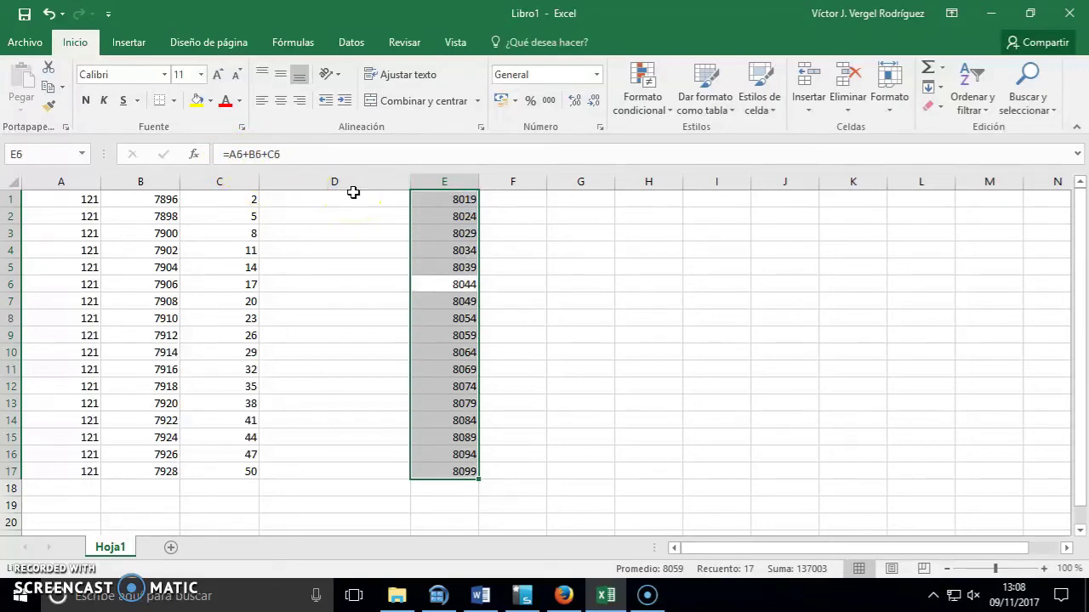
pyautogui.press('Return')
pyautogui.press('Return')
pyautogui.press('Return')
pyautogui.press('Return')
pyautogui.press('Return')
pyautogui.press('Return')
pyautogui.press('Return')
pyautogui.press('Return')
pyautogui.press('Return')
pyautogui.press('Return')
pyautogui.press('Return')
pyautogui.press('Return')
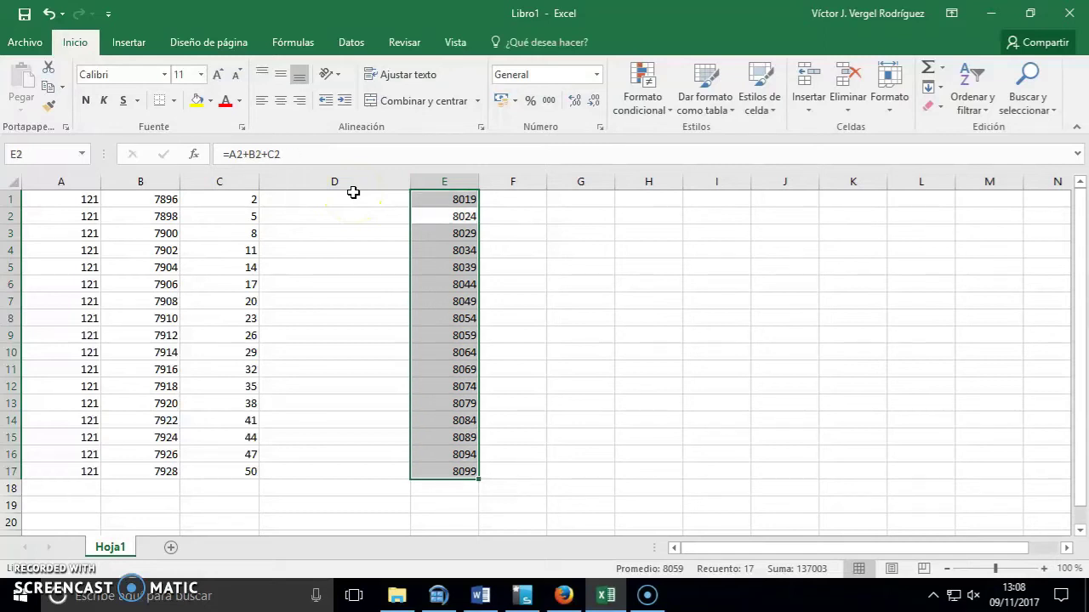
pyautogui.press('Return')
pyautogui.press('Return')
pyautogui.press('Return')
pyautogui.press('Return')
pyautogui.press('Return')
pyautogui.press('Return')
pyautogui.press('Return')
pyautogui.press('Return')
pyautogui.press('Return')
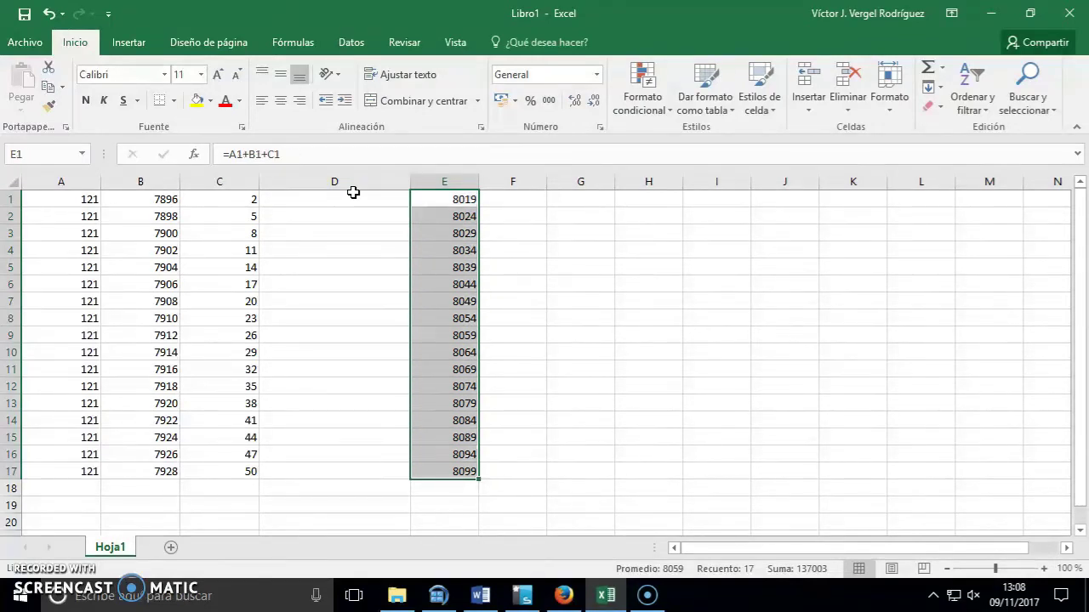
pyautogui.press('Return')
pyautogui.press('Return')
pyautogui.press('Return')
pyautogui.press('Return')
pyautogui.press('Return')
pyautogui.press('Return')
pyautogui.press('Return')
pyautogui.press('Return')
pyautogui.press('Return')
pyautogui.press('Return')
pyautogui.press('Return')
pyautogui.press('Return')
pyautogui.press('Return')
pyautogui.press('Return')
pyautogui.press('Return')
pyautogui.press('Return')
pyautogui.press('Return')
pyautogui.press('Return')
pyautogui.press('Return')
pyautogui.press('Return')
pyautogui.press('Return')
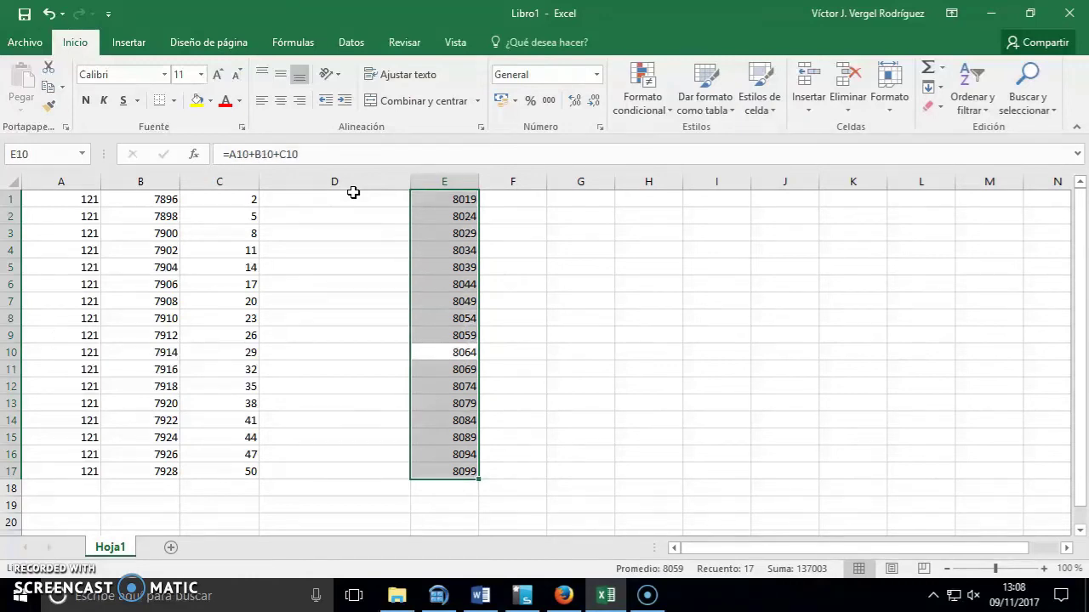
pyautogui.press('Return')
pyautogui.press('Return')
pyautogui.press('Return')
pyautogui.press('Return')
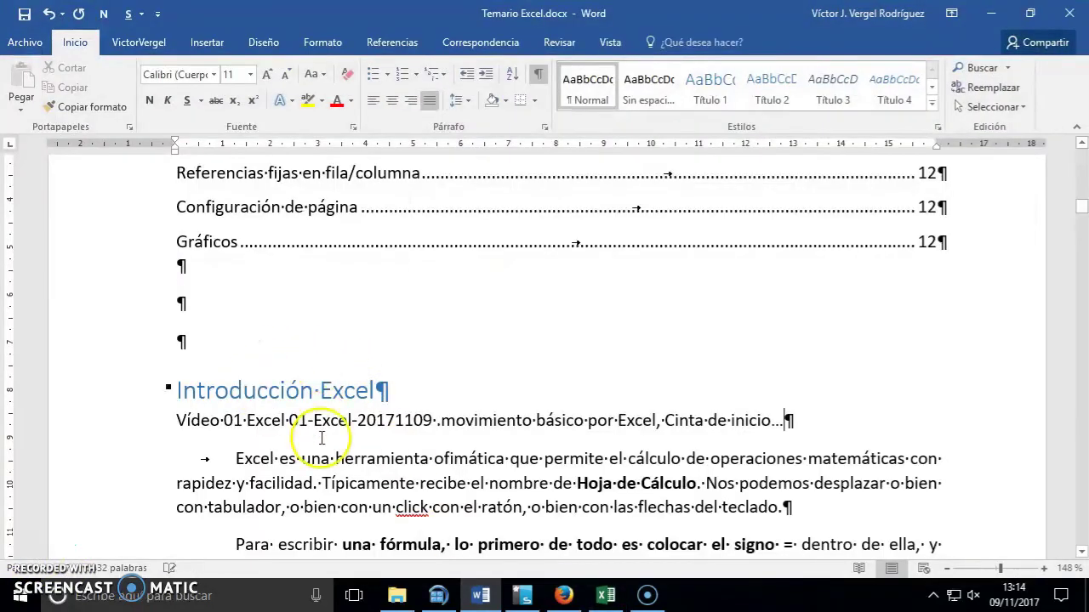
# - Scroll the Word notes to the Cinta Inicio section and minimize Word to return to Excel
pyautogui.scroll(-5, 407, 389)
pyautogui.scroll(-5, 407, 389)
pyautogui.scroll(-1, 408, 382)
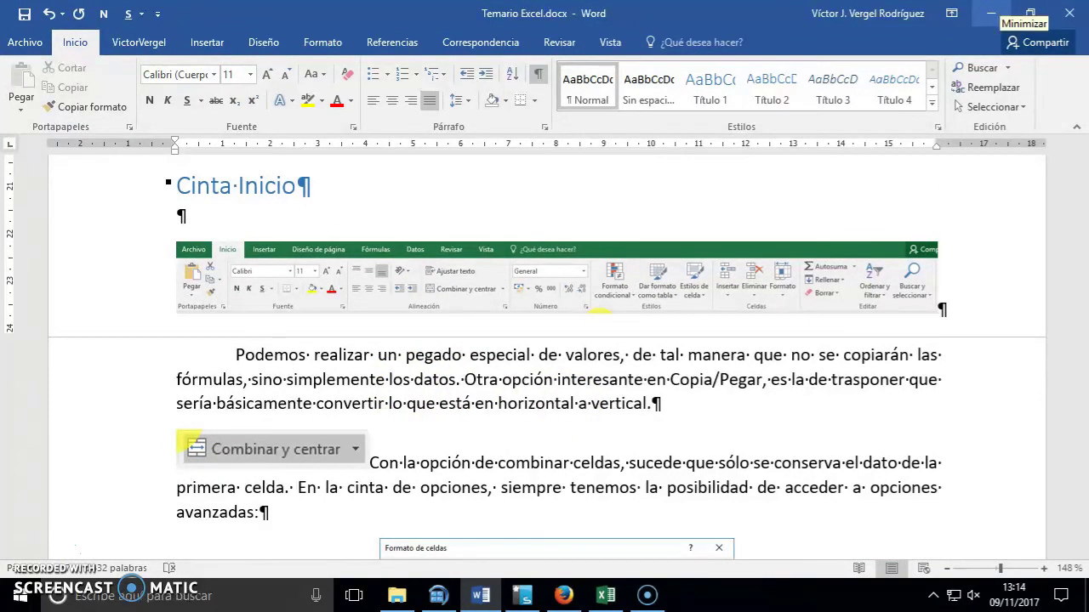
pyautogui.click(991, 13)
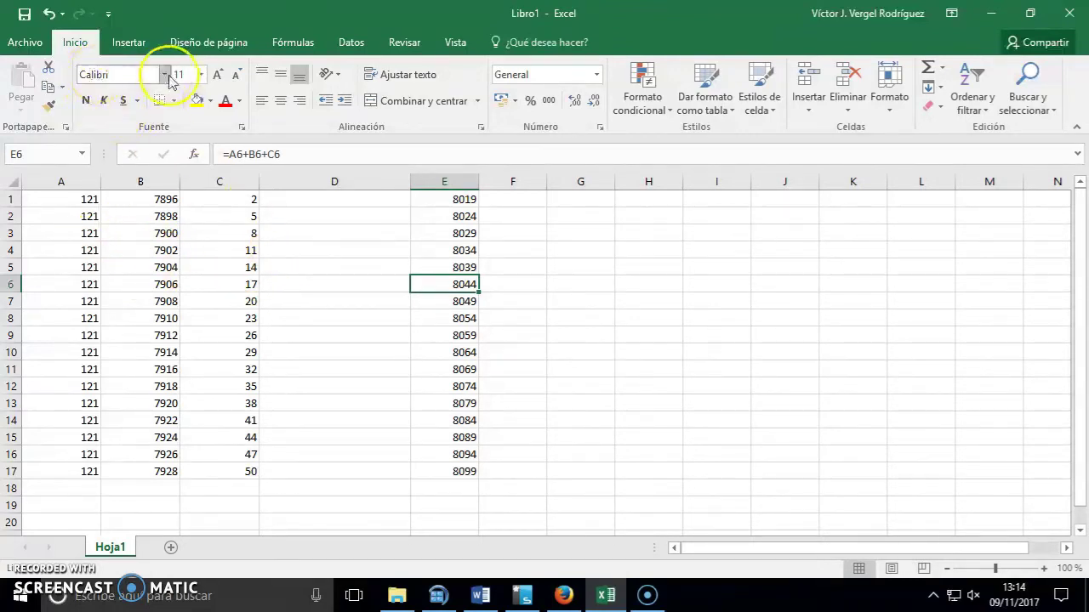
# - Apply Negrita, Cursiva and Subrayado doble to the numbers in A1:C6
pyautogui.moveTo(87, 202); pyautogui.dragTo(211, 276)
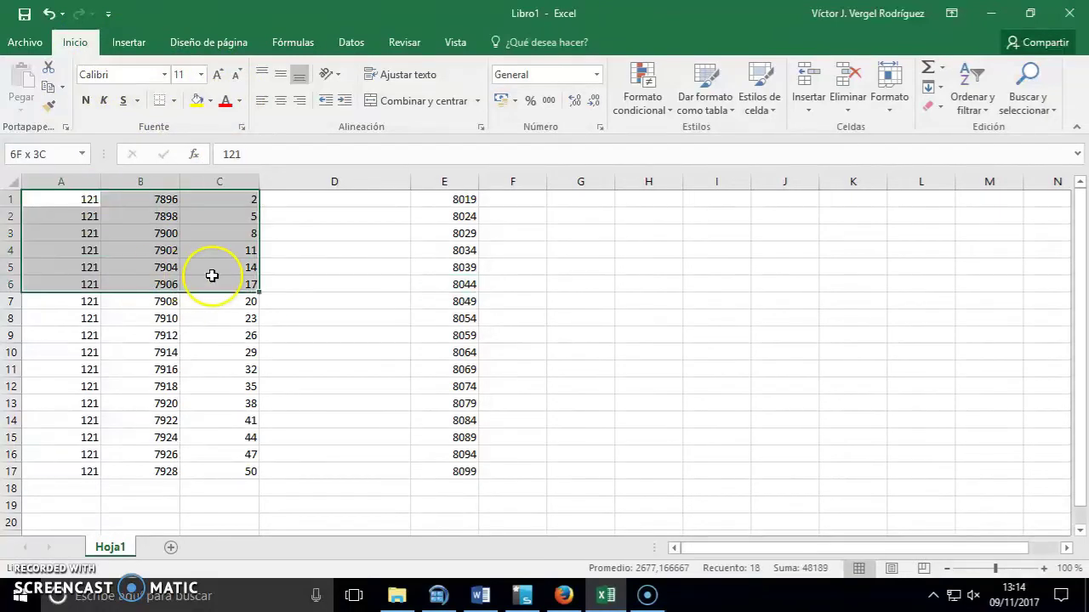
pyautogui.click(86, 100)
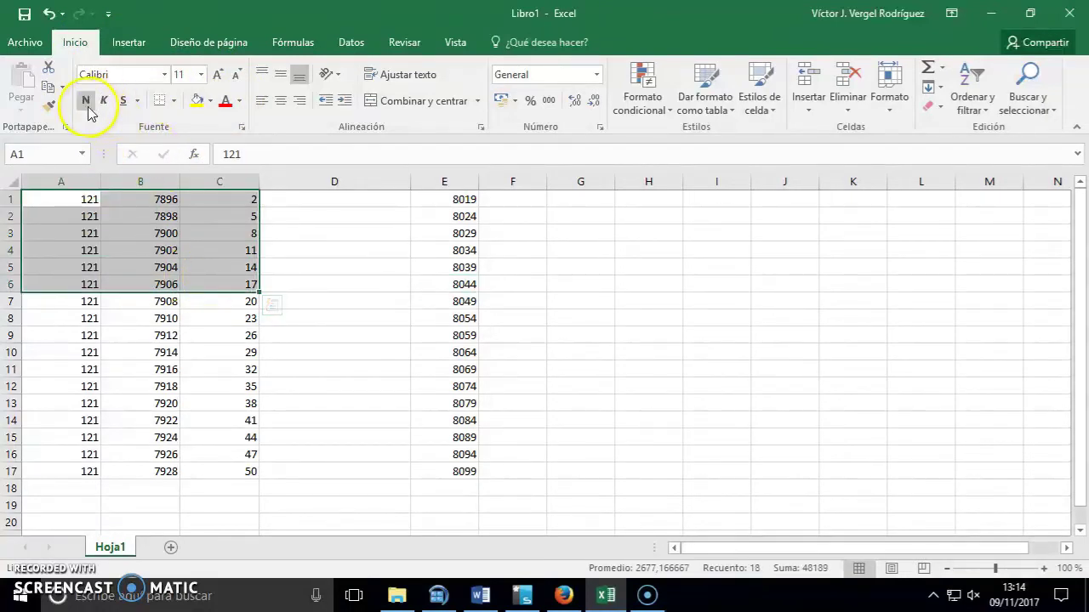
pyautogui.click(103, 103)
pyautogui.click(123, 100)
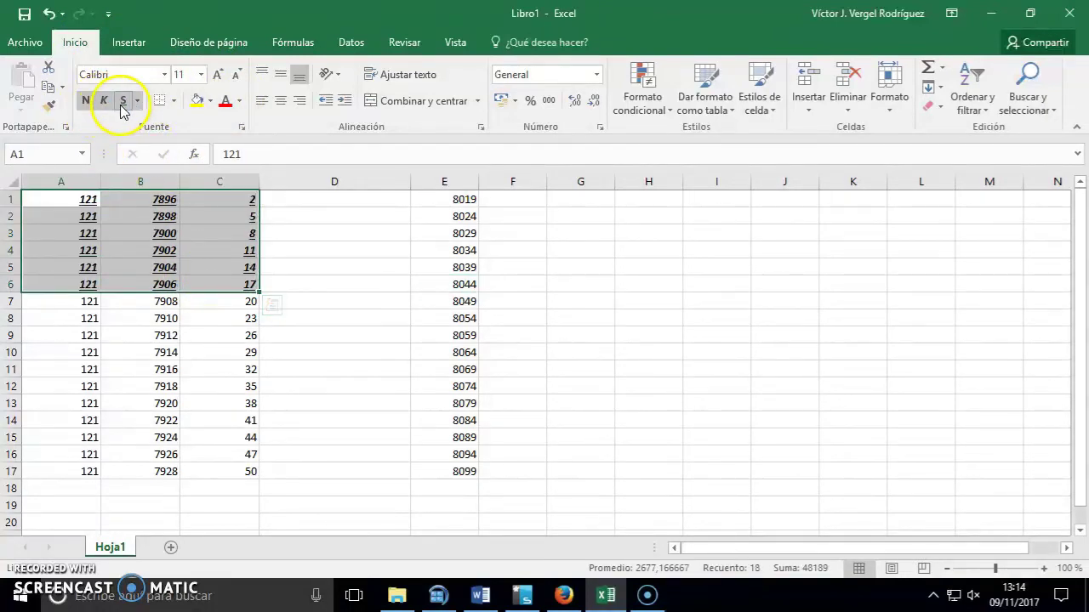
pyautogui.click(137, 102)
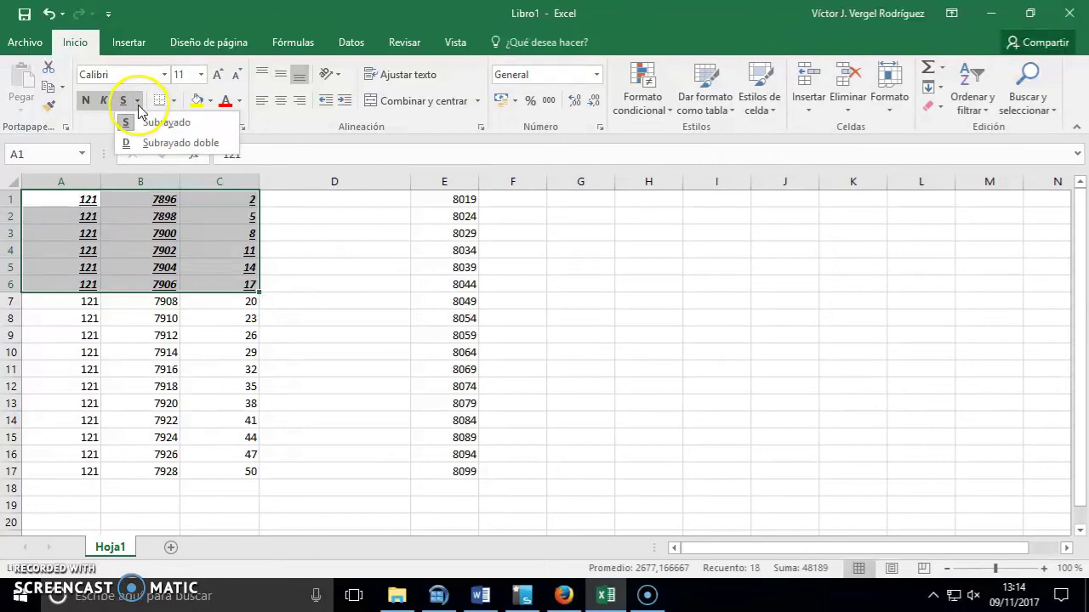
pyautogui.click(165, 146)
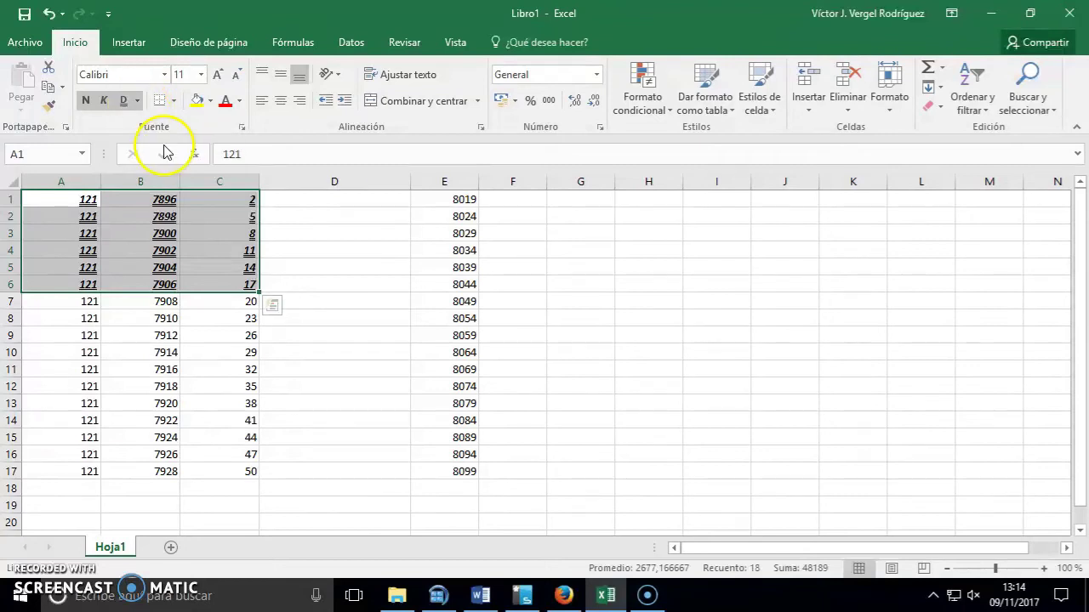
pyautogui.click(175, 101)
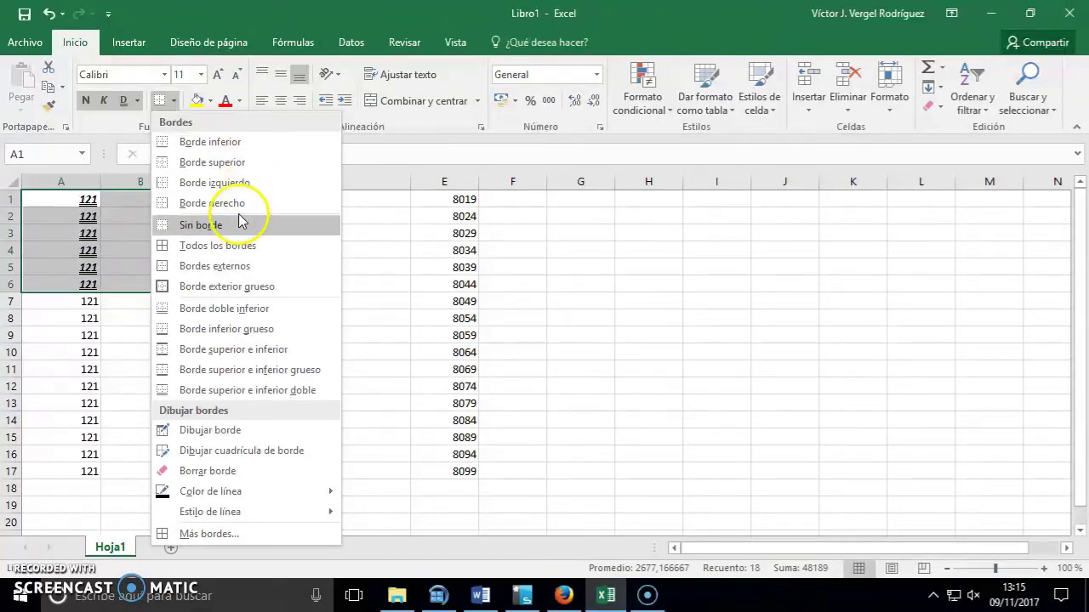
# - Try all, outside and no borders on A1:C6, settling on Borde exterior grueso
pyautogui.click(225, 247)
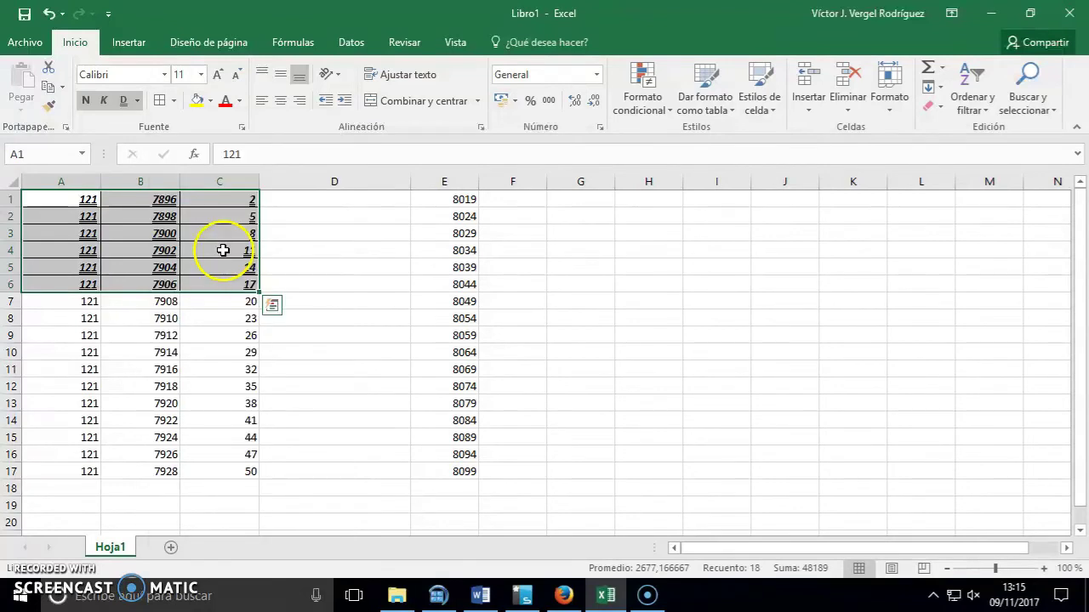
pyautogui.click(174, 104)
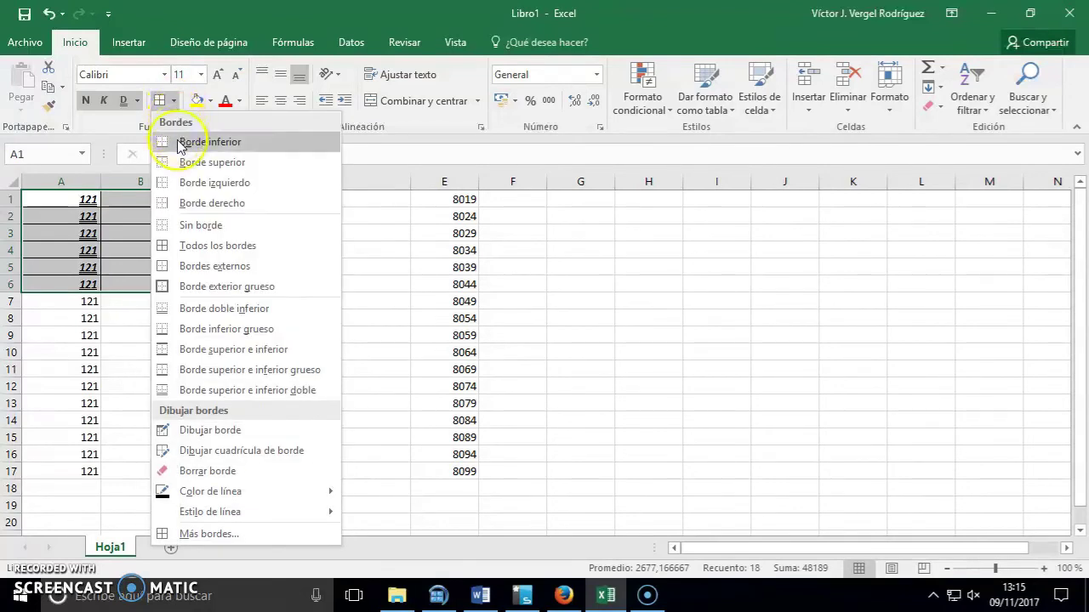
pyautogui.click(231, 267)
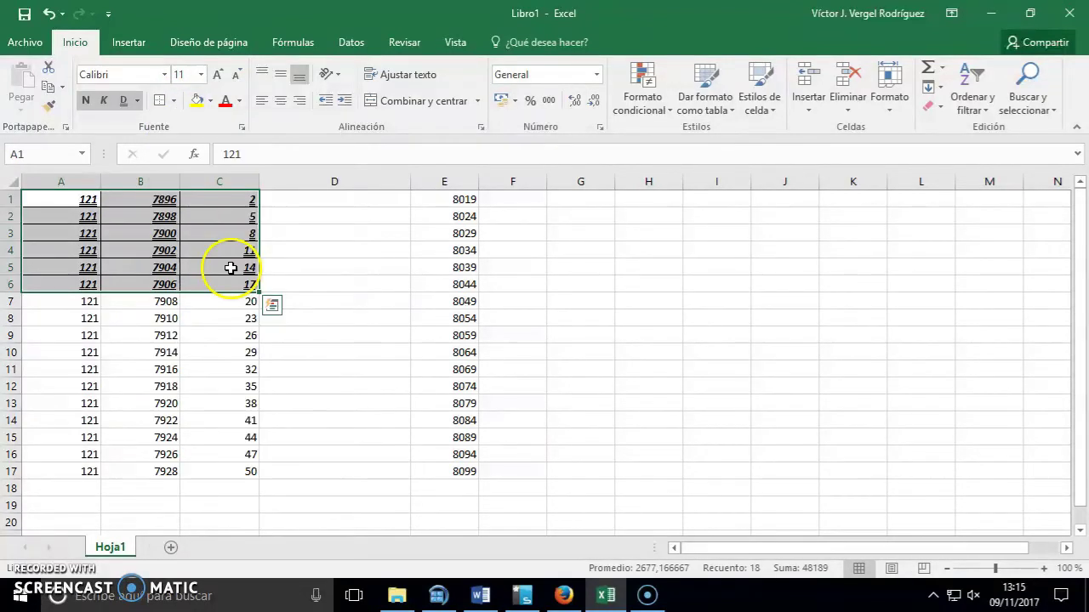
pyautogui.click(174, 100)
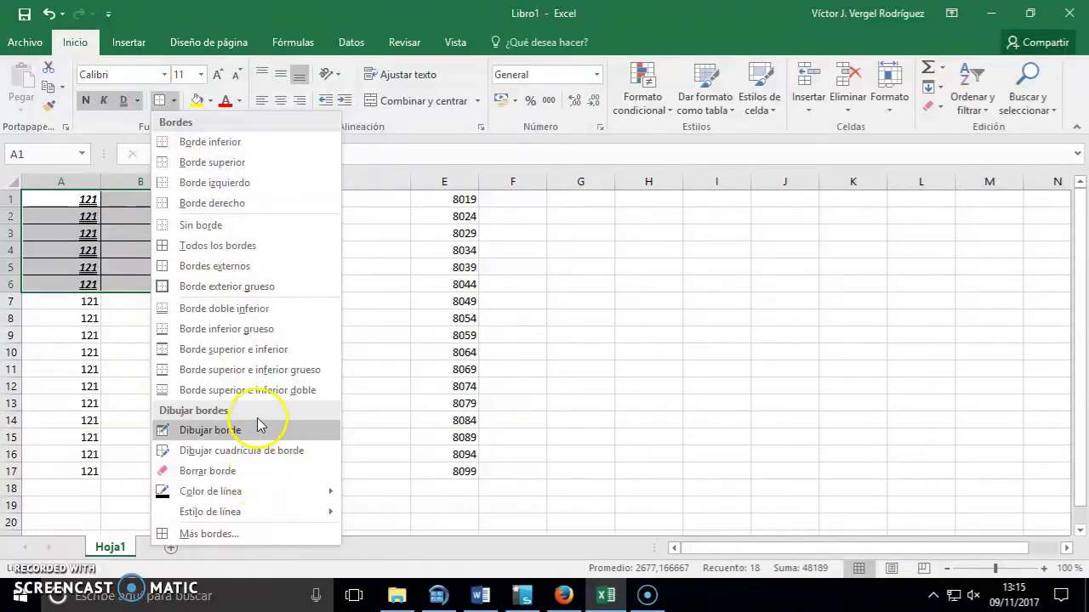
pyautogui.click(217, 225)
pyautogui.click(175, 100)
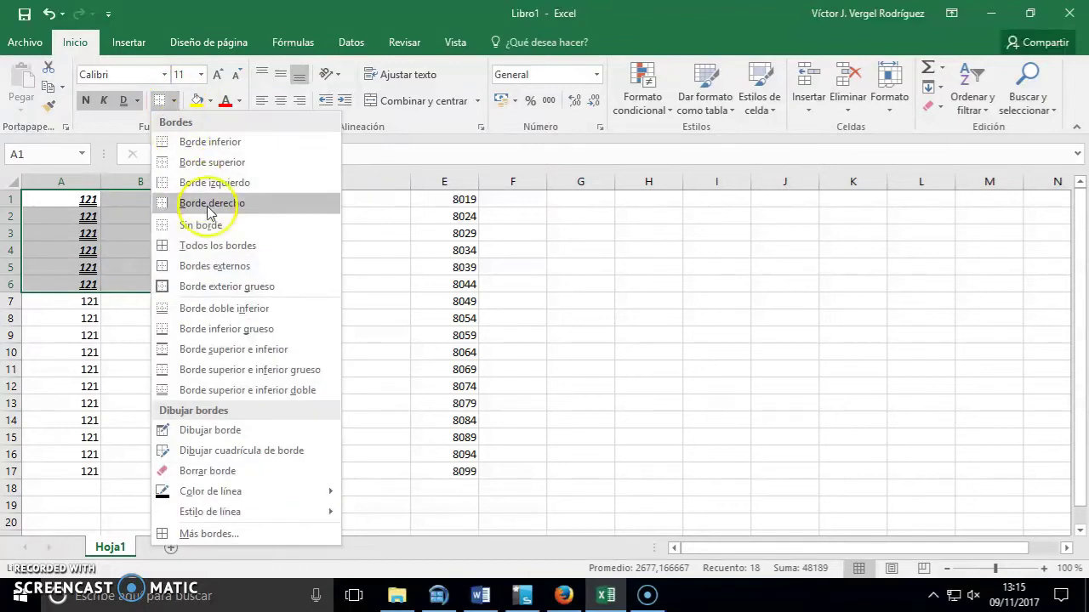
pyautogui.click(234, 286)
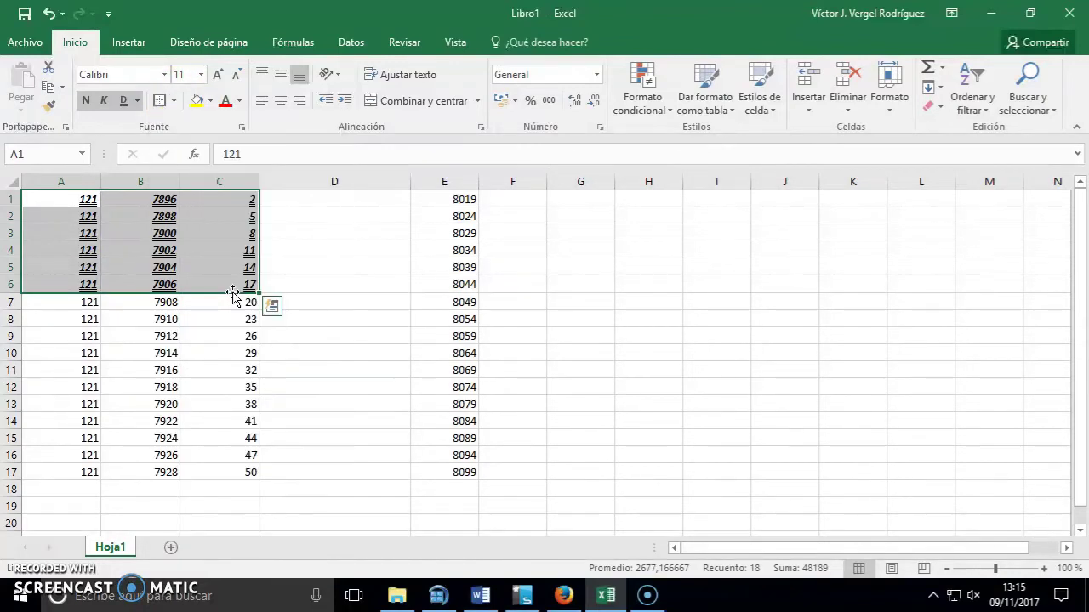
pyautogui.click(272, 284)
pyautogui.click(250, 423)
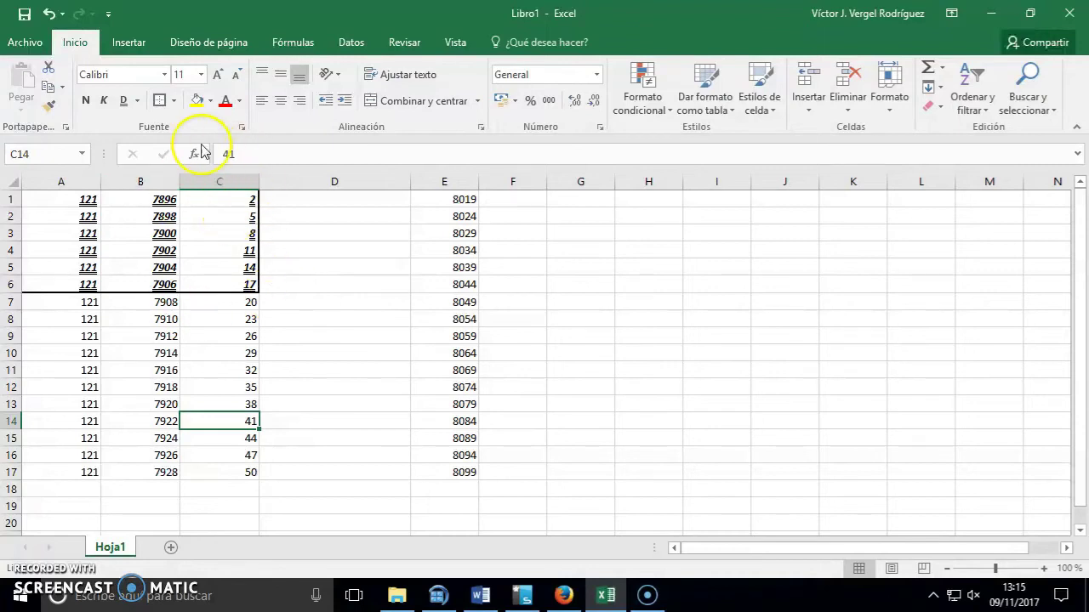
pyautogui.click(173, 100)
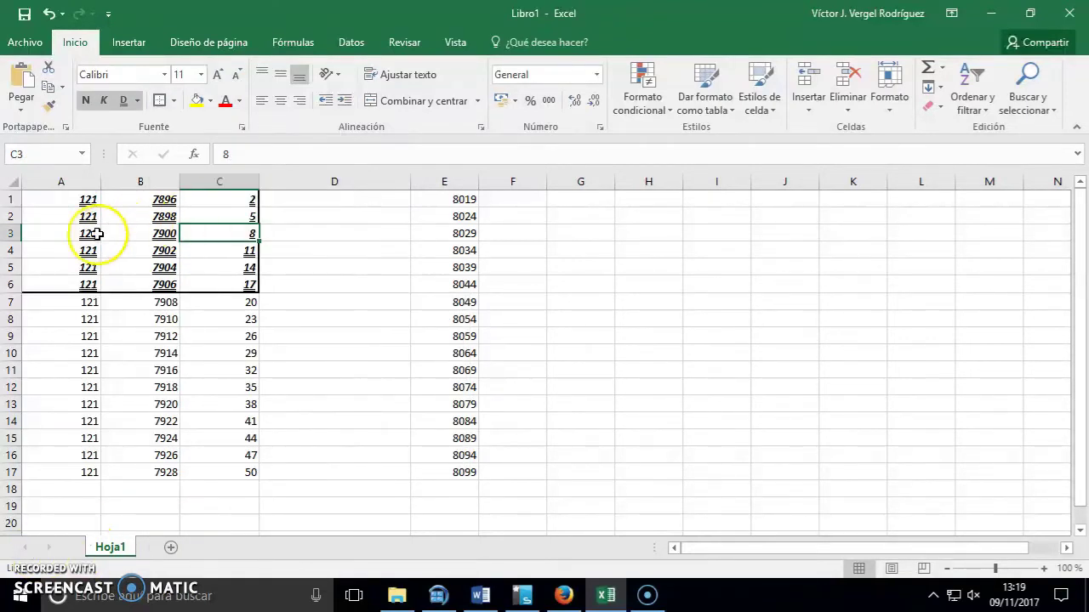
# - Shade A3:C5 darker grey, then fill B1:C5 with dark gold
pyautogui.moveTo(109, 235); pyautogui.dragTo(219, 262)
pyautogui.click(210, 100)
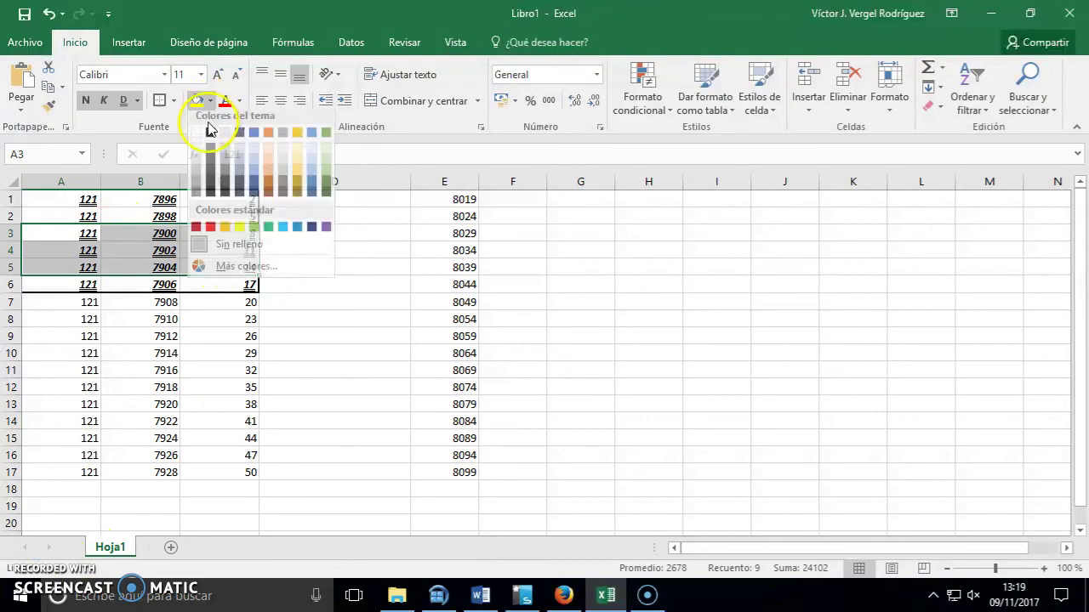
pyautogui.click(284, 177)
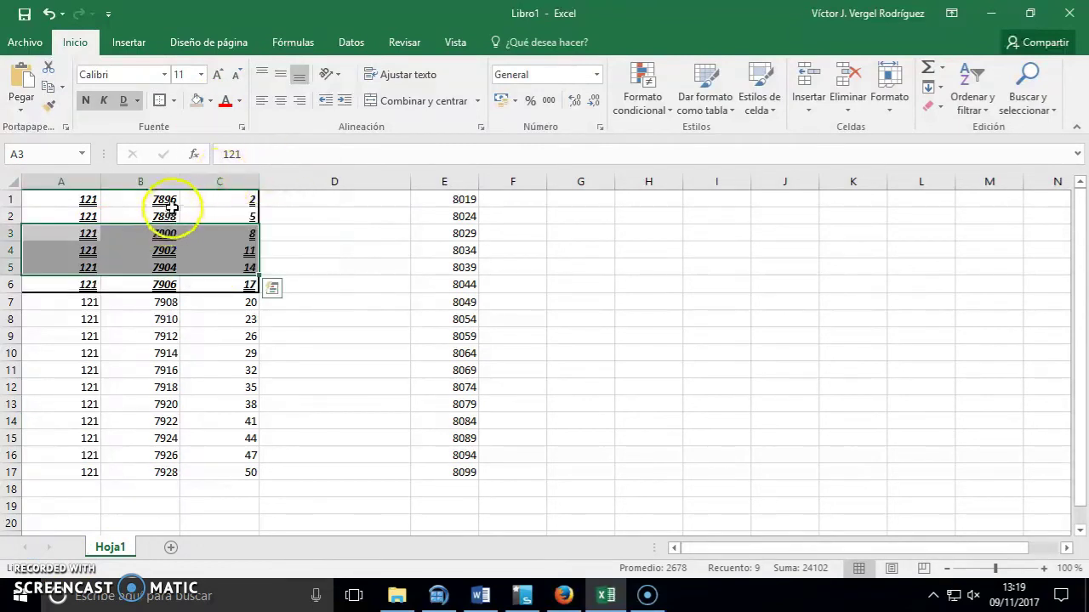
pyautogui.moveTo(166, 201); pyautogui.dragTo(243, 267)
pyautogui.click(211, 103)
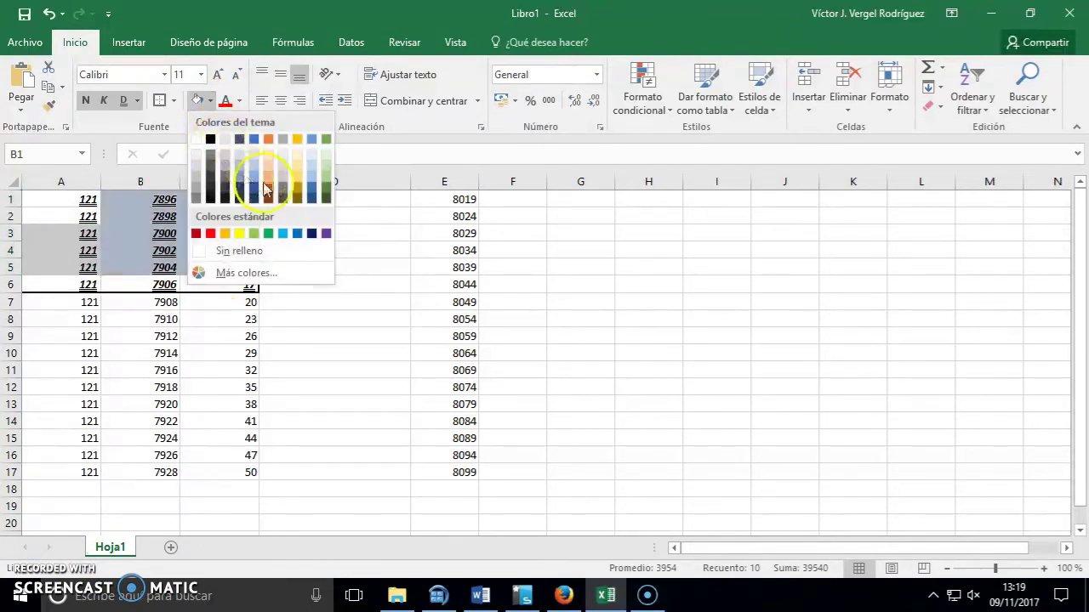
pyautogui.click(296, 203)
# - Fill B6:C11 with a bright pink chosen from More Colors
pyautogui.moveTo(222, 285); pyautogui.dragTo(190, 370)
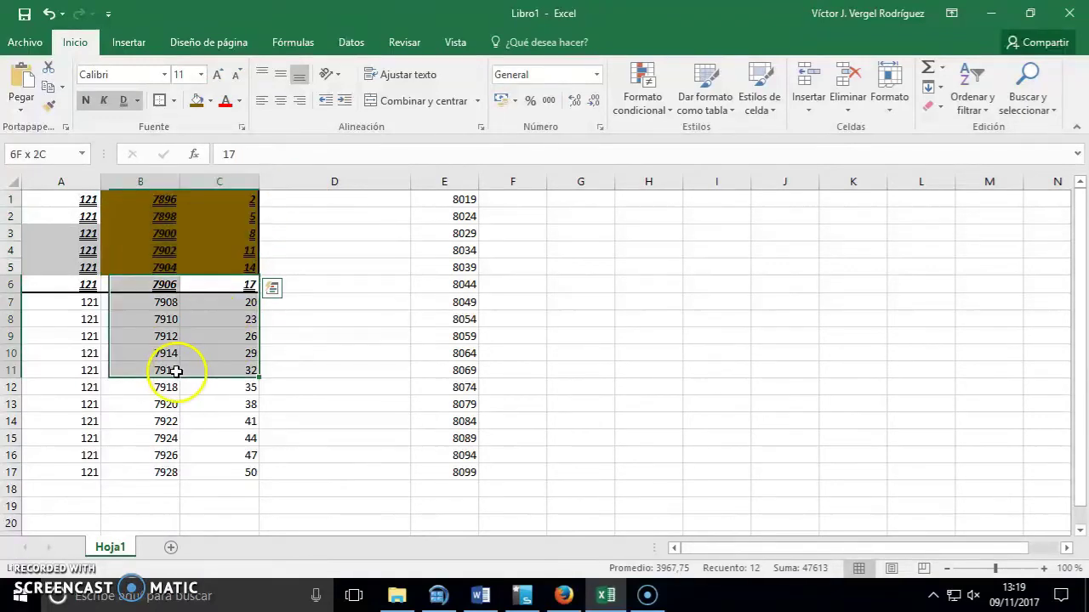
pyautogui.click(210, 100)
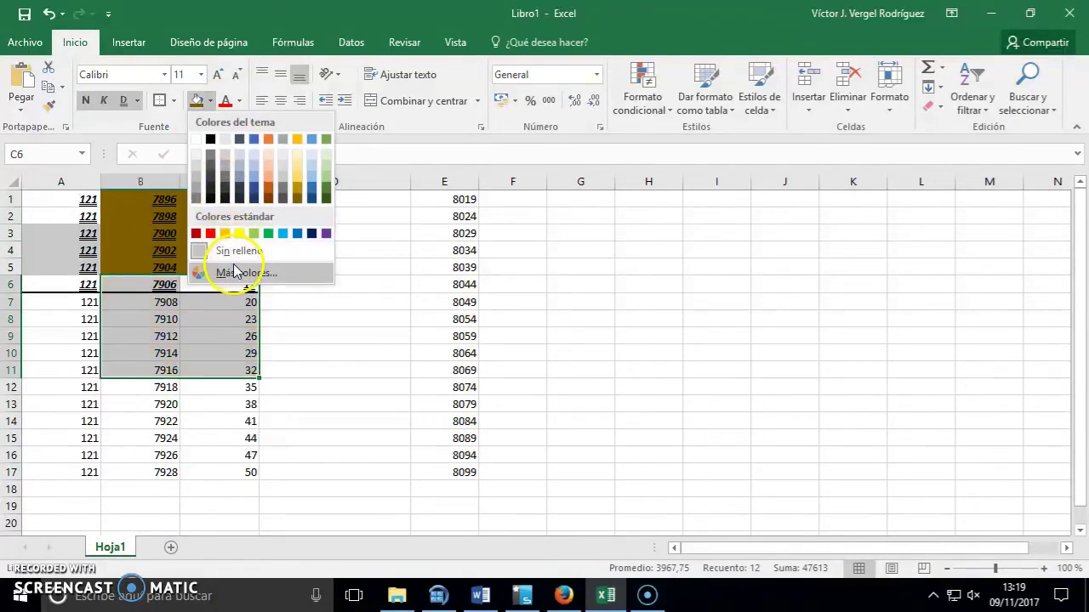
pyautogui.click(251, 273)
pyautogui.click(414, 404)
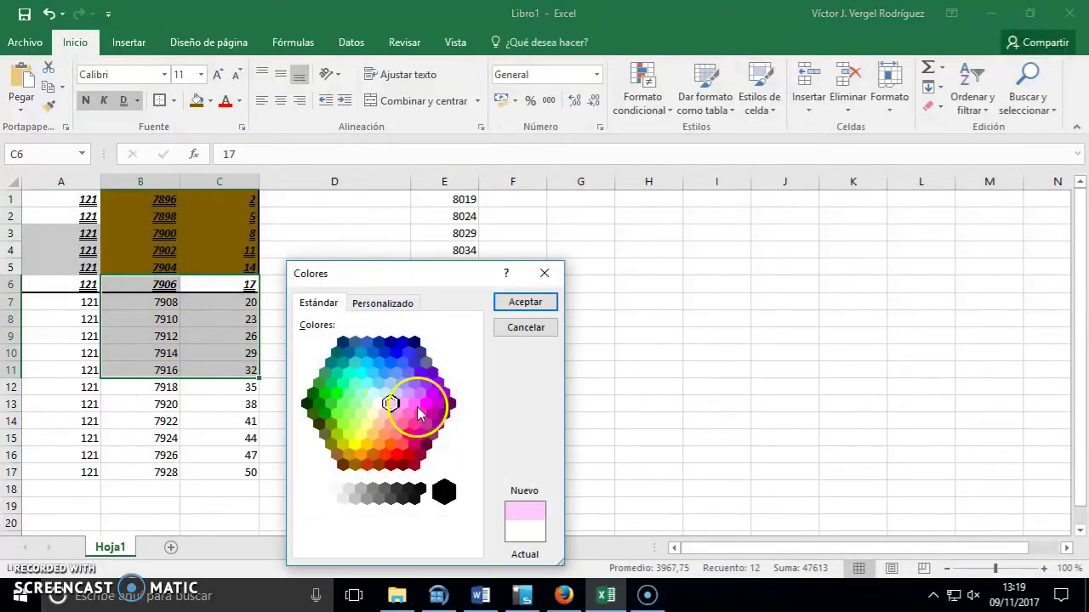
pyautogui.click(383, 302)
pyautogui.click(521, 302)
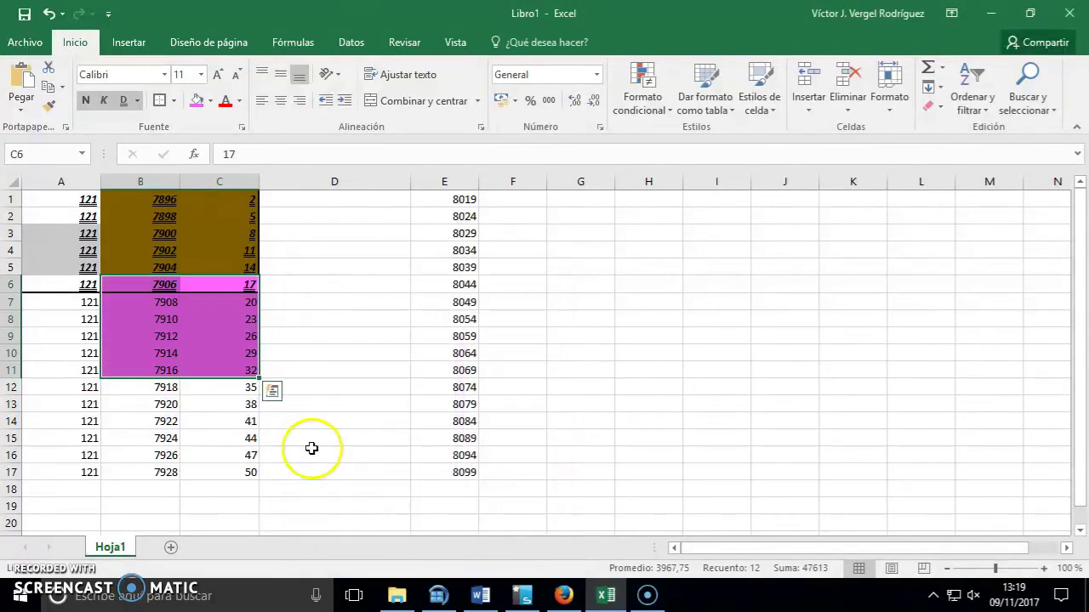
pyautogui.moveTo(281, 438); pyautogui.dragTo(85, 455)
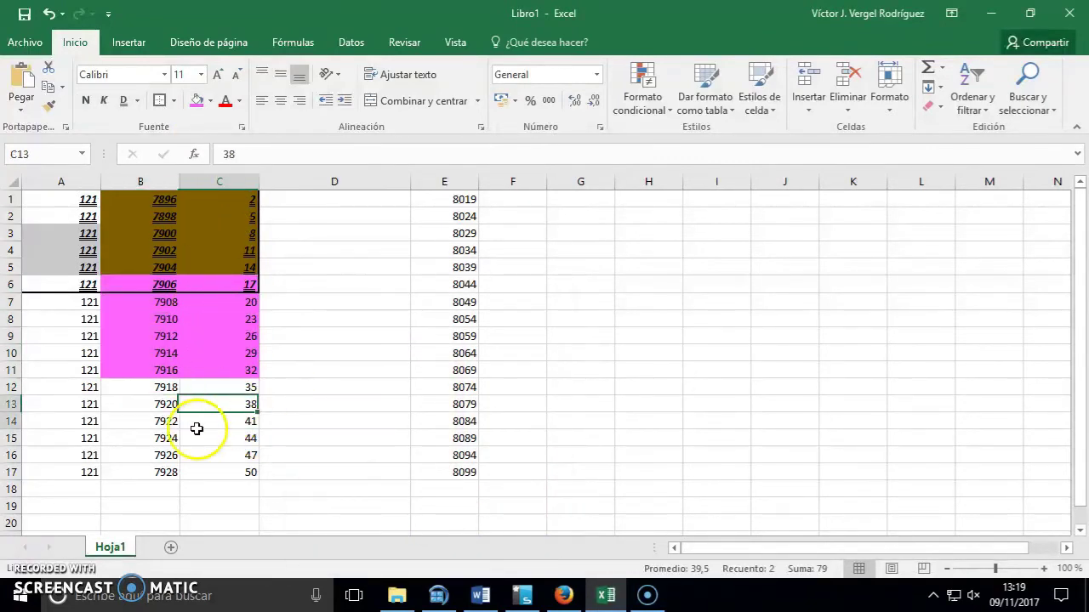
# - Colour the A13:C16 text brown and the A6:A11 text dark blue
pyautogui.click(242, 101)
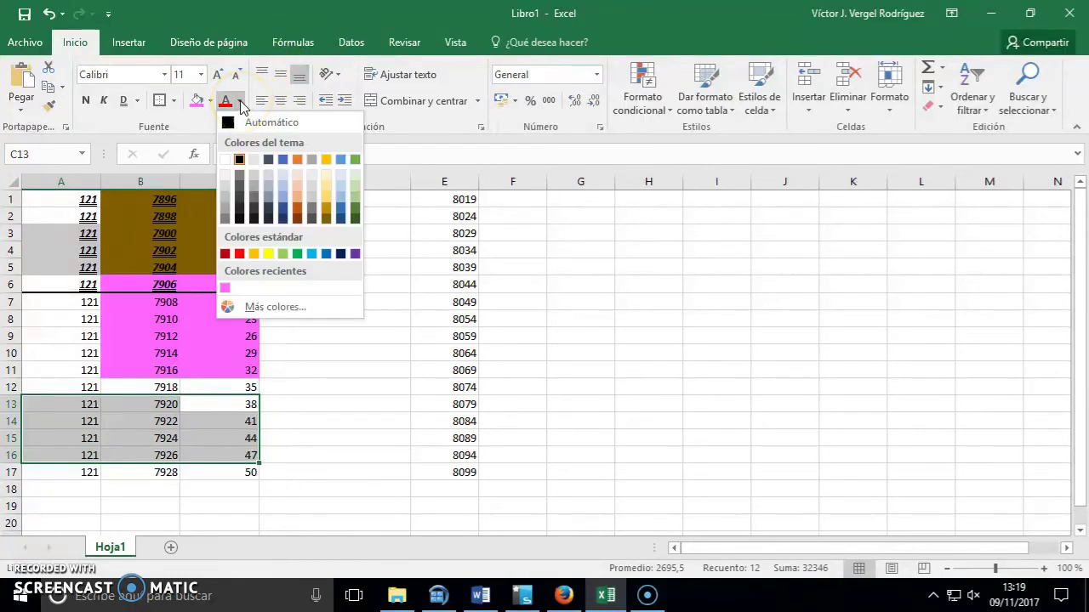
pyautogui.click(295, 210)
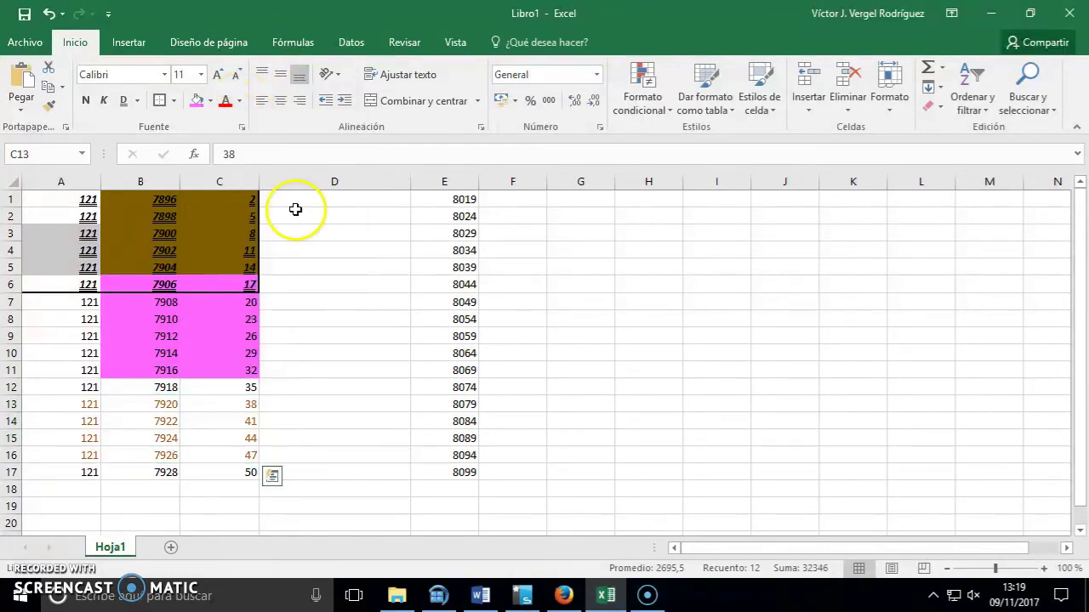
pyautogui.moveTo(29, 374); pyautogui.dragTo(43, 284)
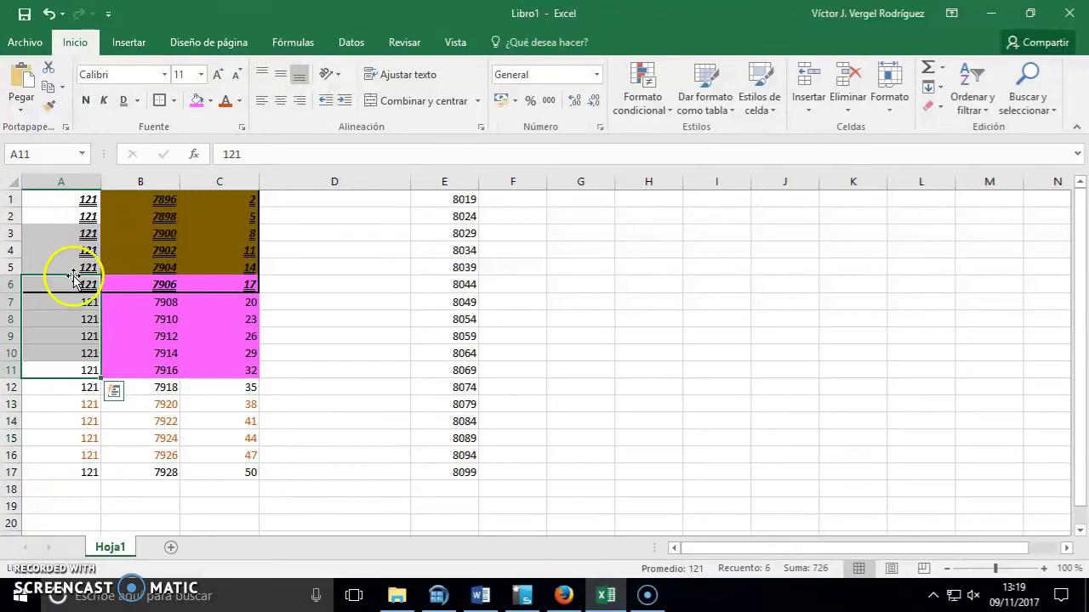
pyautogui.click(239, 102)
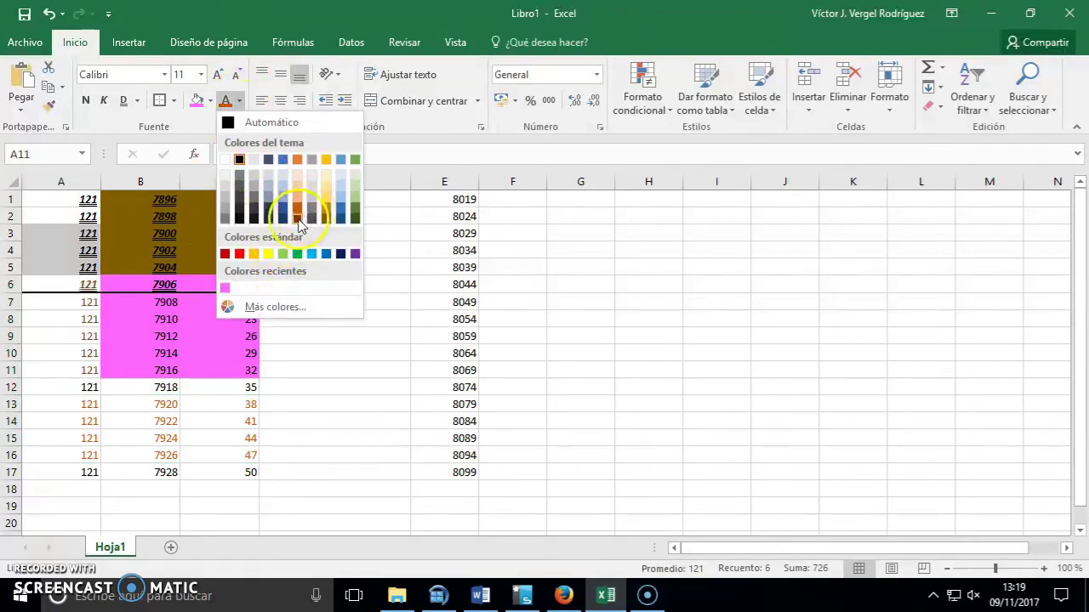
pyautogui.click(297, 219)
pyautogui.click(239, 101)
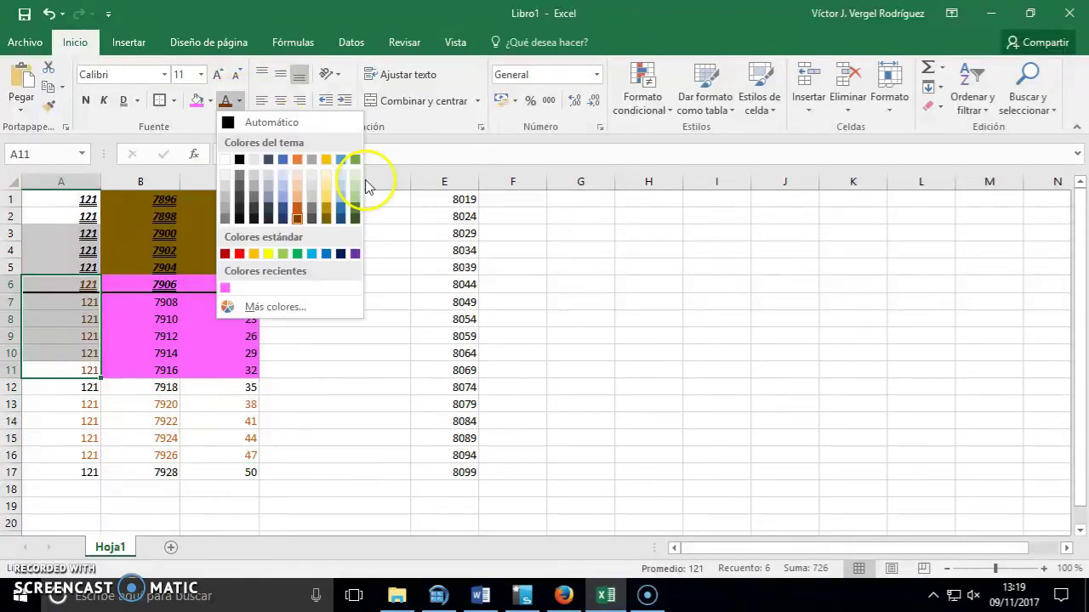
pyautogui.click(340, 189)
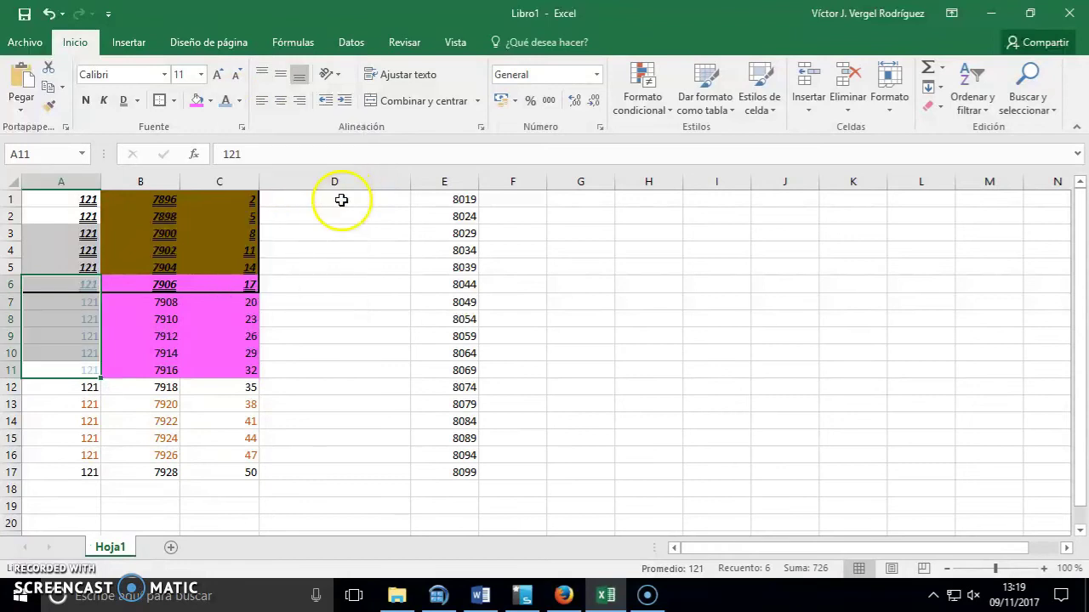
pyautogui.click(240, 101)
pyautogui.click(343, 220)
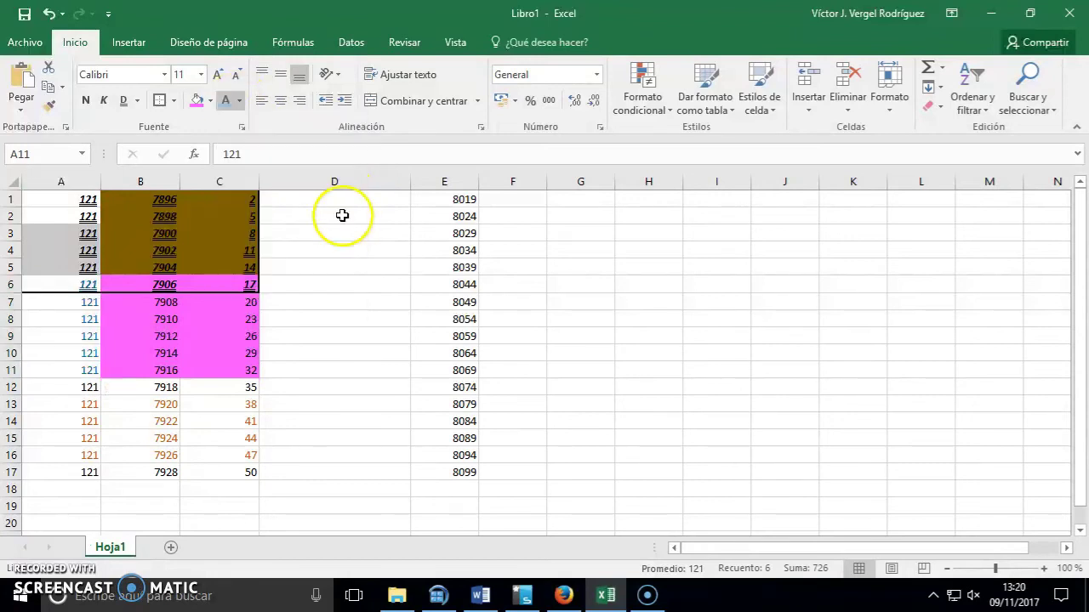
# - Set the row 2 values in A2:C2 to 18-point font size
pyautogui.moveTo(85, 216); pyautogui.dragTo(233, 211)
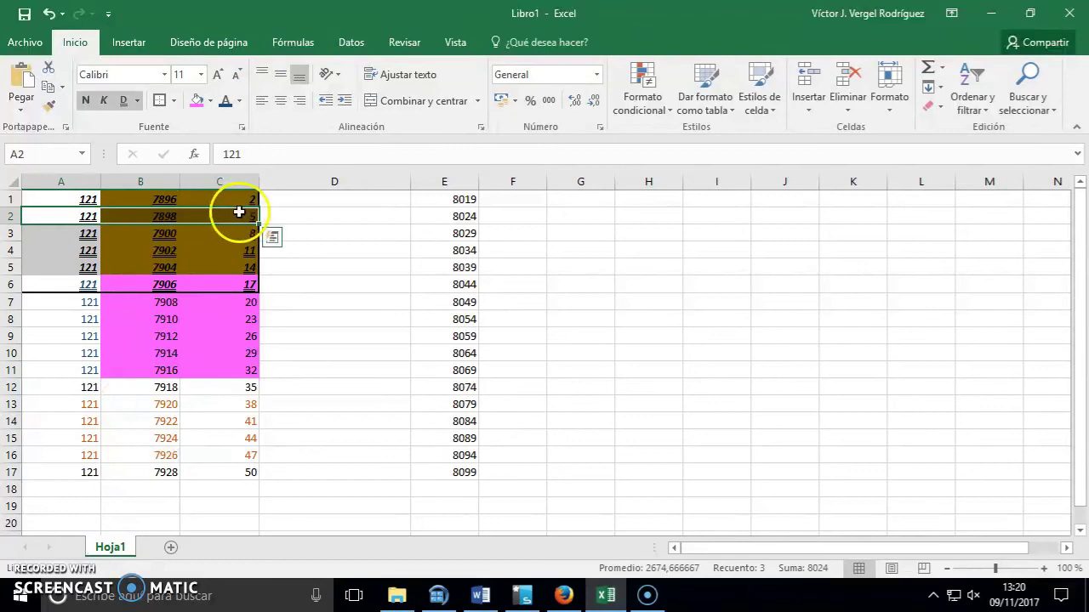
pyautogui.click(240, 102)
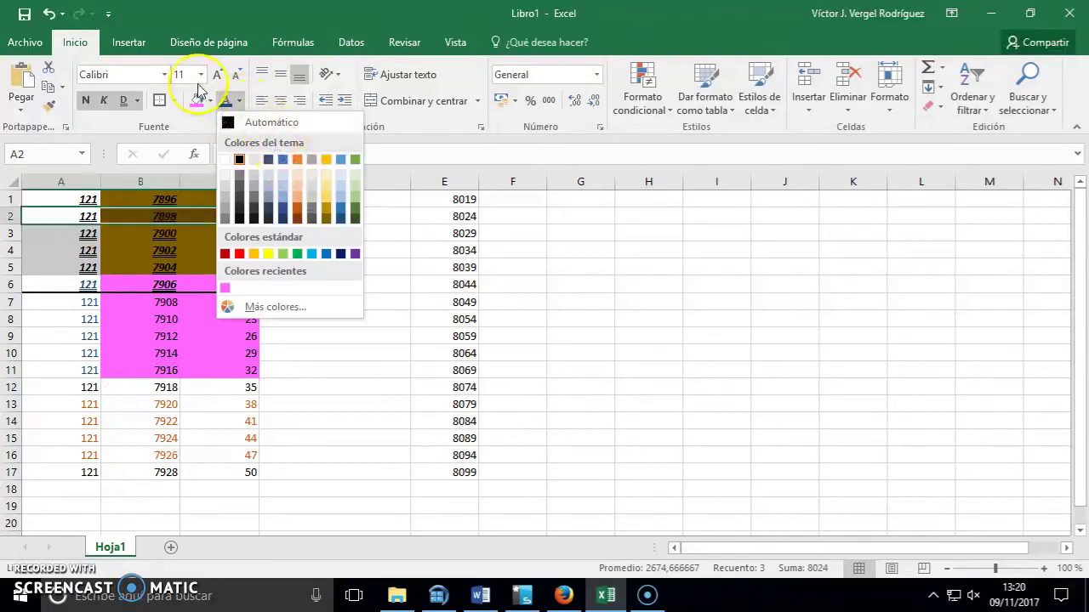
pyautogui.click(217, 73)
pyautogui.click(217, 73)
pyautogui.click(217, 74)
pyautogui.click(217, 73)
pyautogui.click(217, 73)
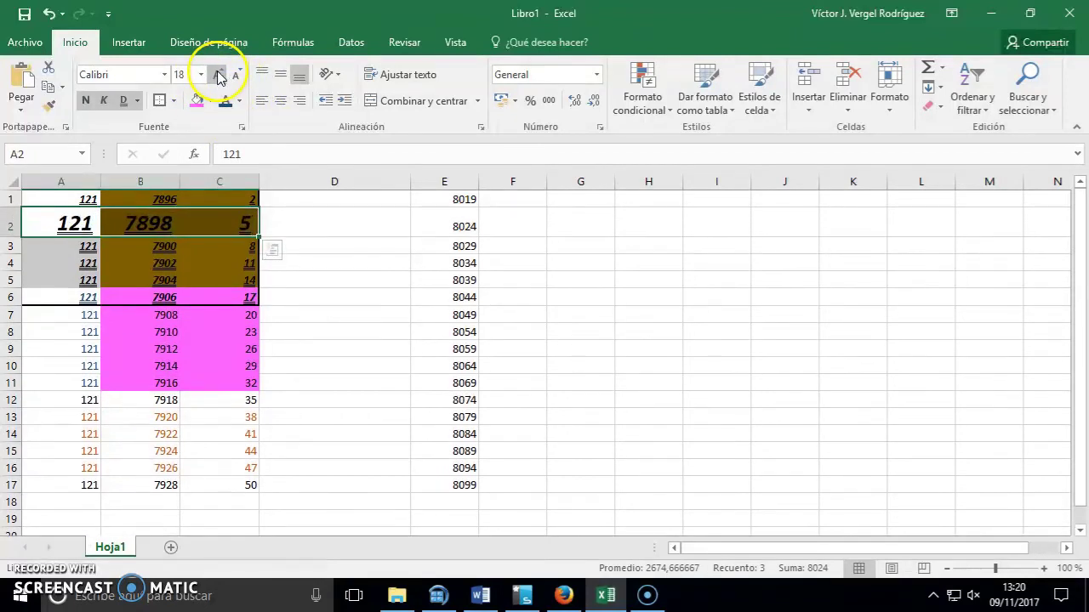
pyautogui.click(217, 73)
pyautogui.click(217, 74)
pyautogui.click(217, 73)
pyautogui.click(237, 76)
pyautogui.click(237, 76)
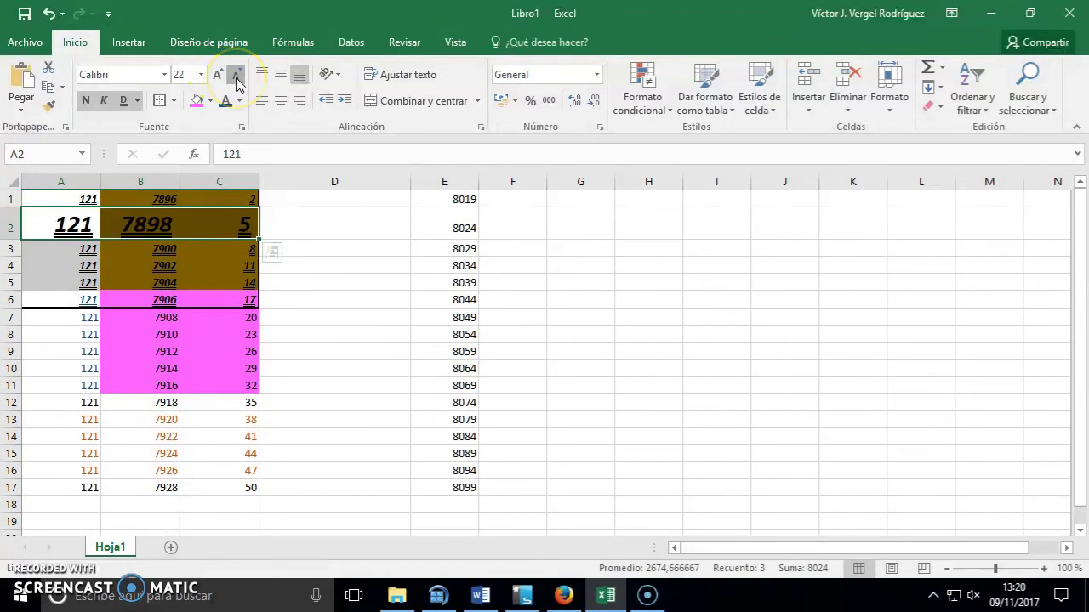
pyautogui.click(237, 77)
pyautogui.click(237, 77)
pyautogui.click(202, 74)
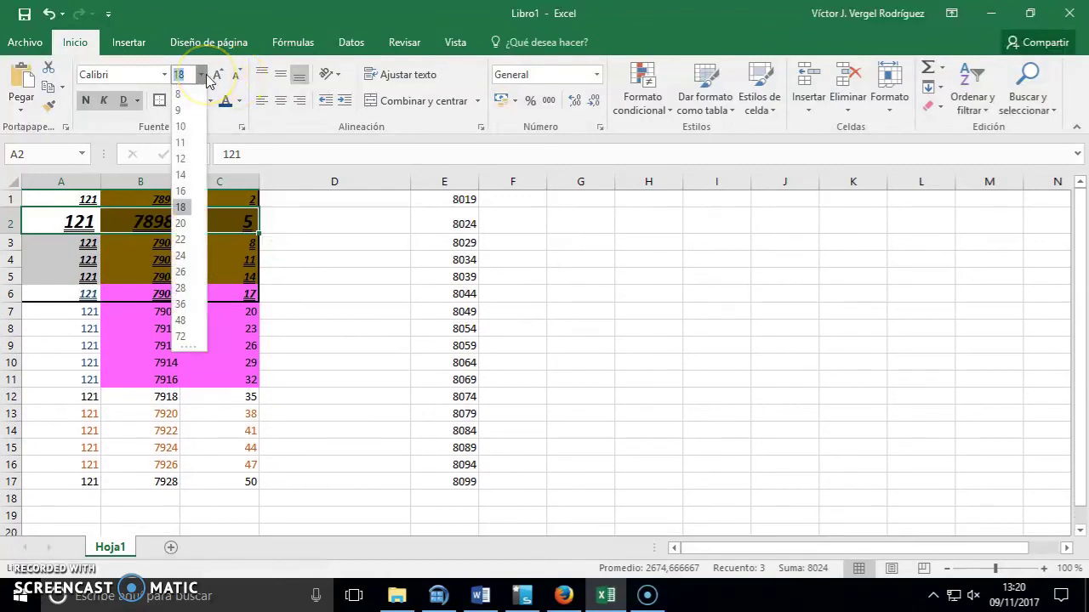
pyautogui.click(166, 83)
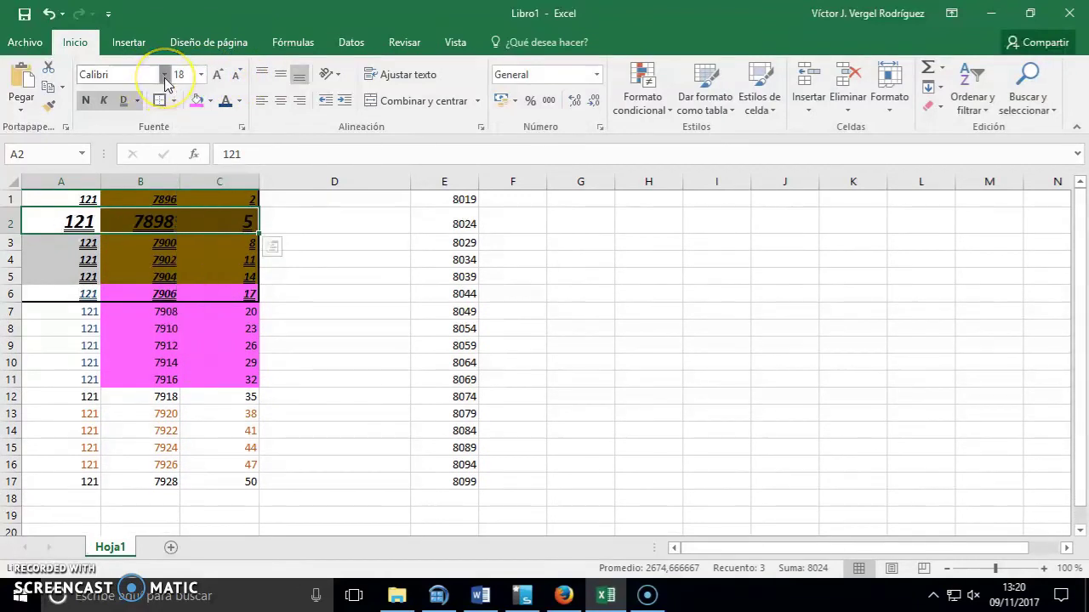
pyautogui.click(165, 76)
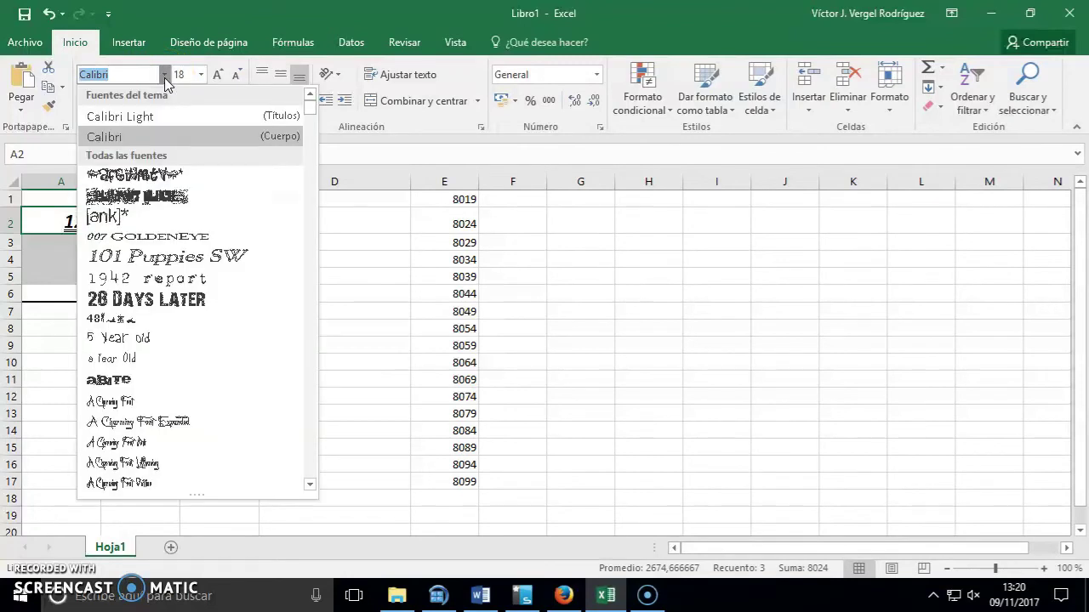
pyautogui.click(166, 82)
pyautogui.click(469, 413)
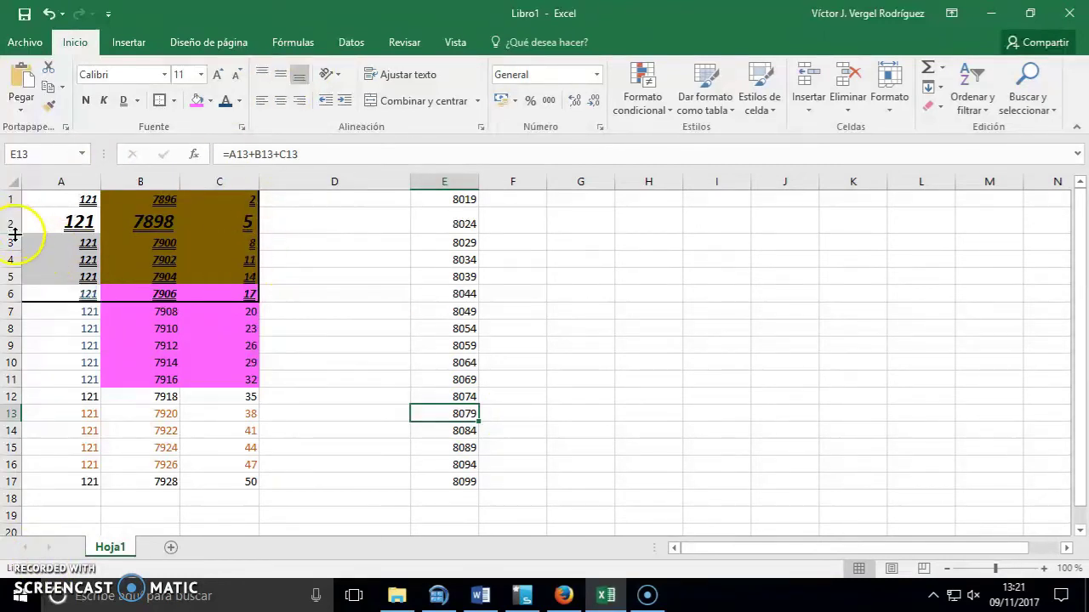
# - Make row 2 much taller and bottom-align 7898 in B2
pyautogui.moveTo(15, 235)
pyautogui.mouseDown()
pyautogui.moveTo(15, 321)
pyautogui.moveTo(8, 239)
pyautogui.moveTo(14, 297)
pyautogui.mouseUp()
pyautogui.click(134, 280)
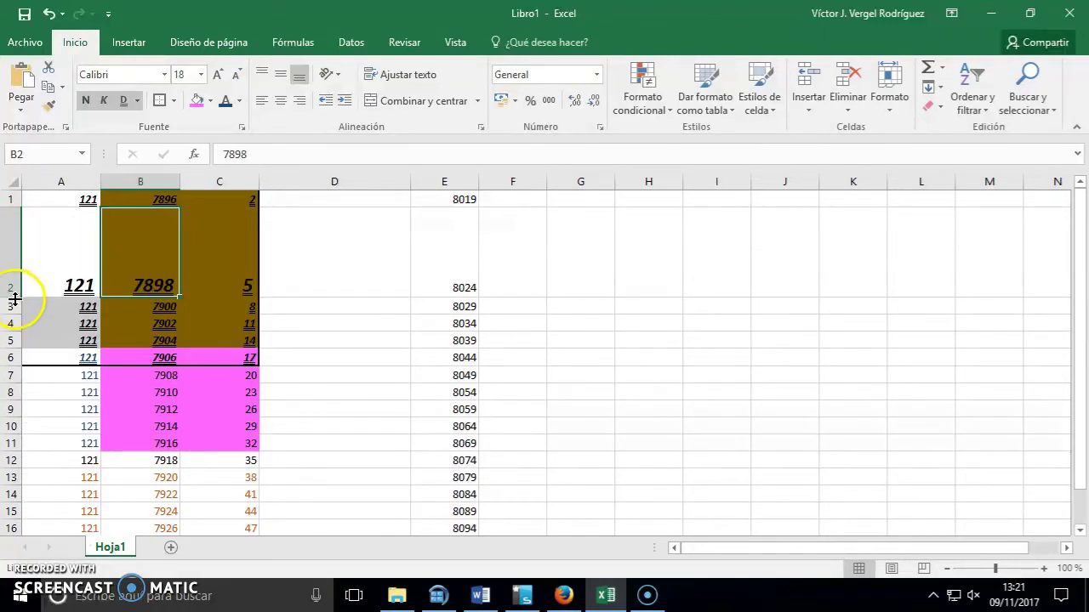
pyautogui.moveTo(14, 298); pyautogui.dragTo(12, 288)
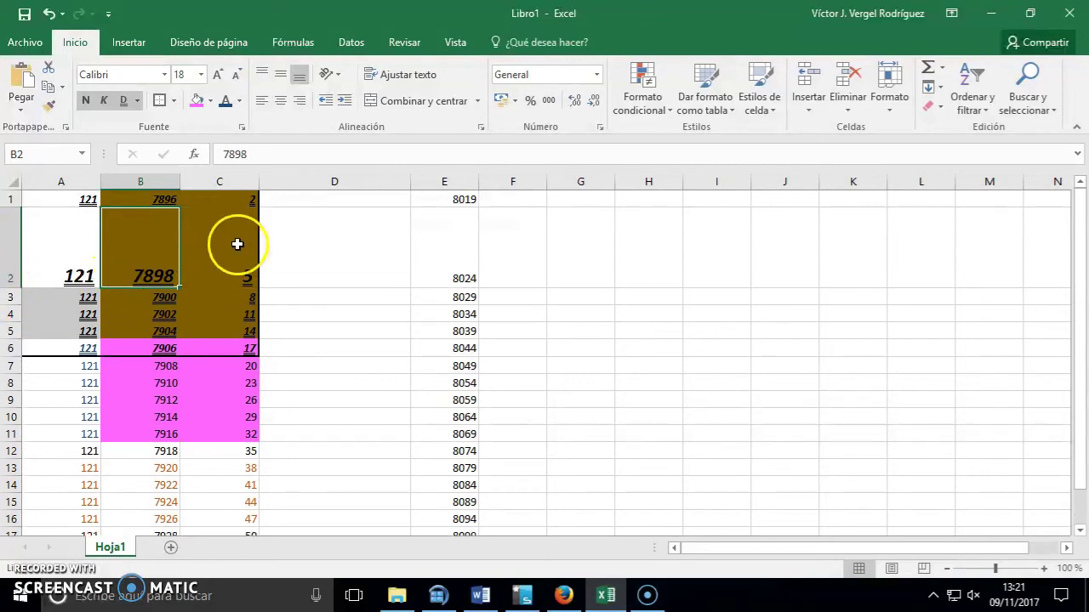
pyautogui.click(262, 74)
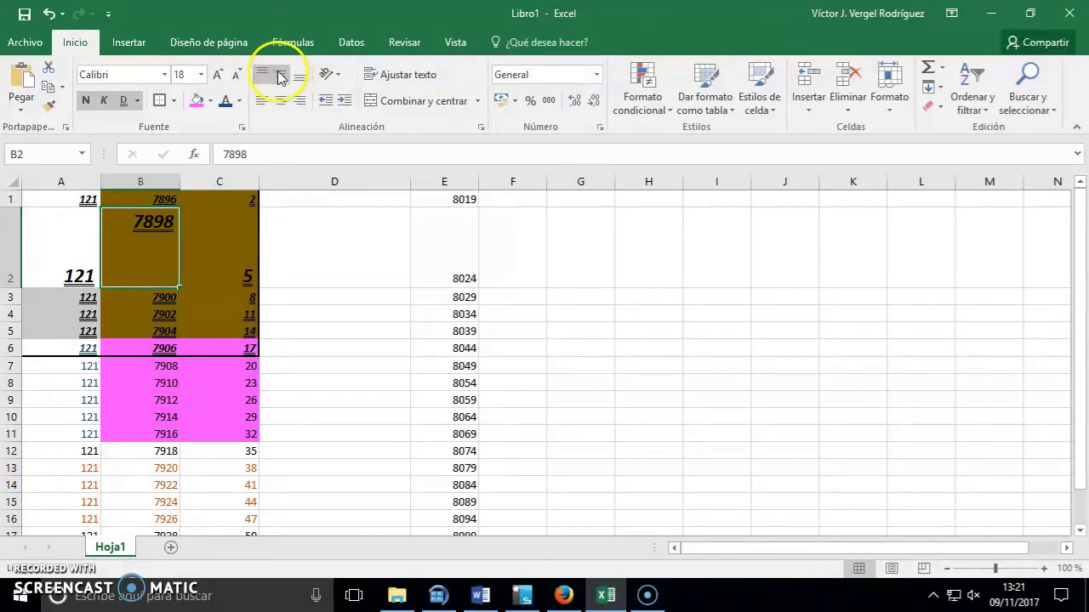
pyautogui.click(281, 77)
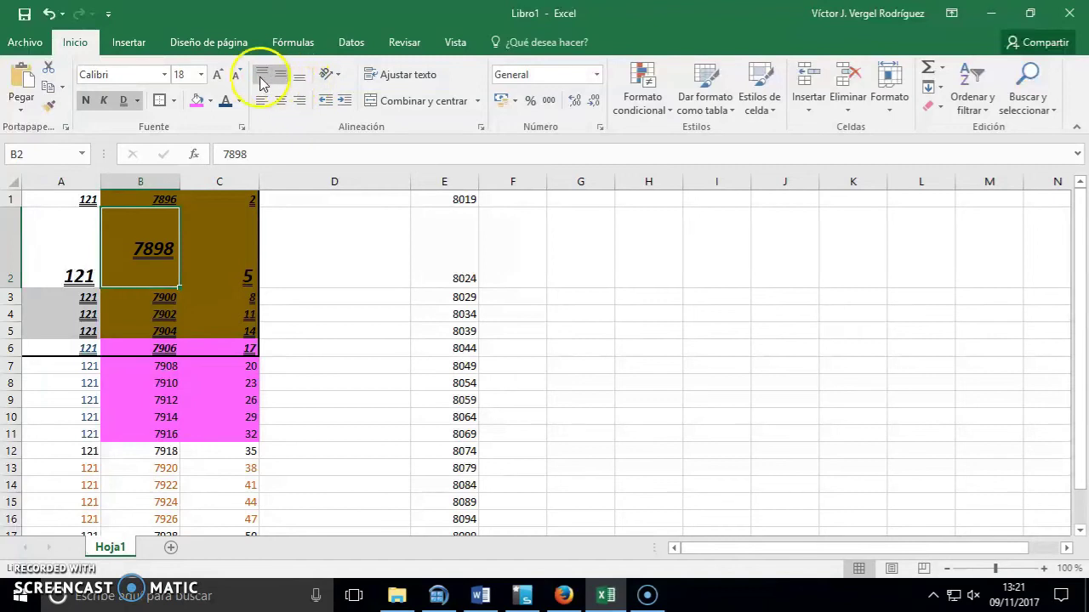
pyautogui.click(262, 75)
pyautogui.click(281, 75)
pyautogui.click(298, 77)
pyautogui.click(282, 74)
pyautogui.click(264, 75)
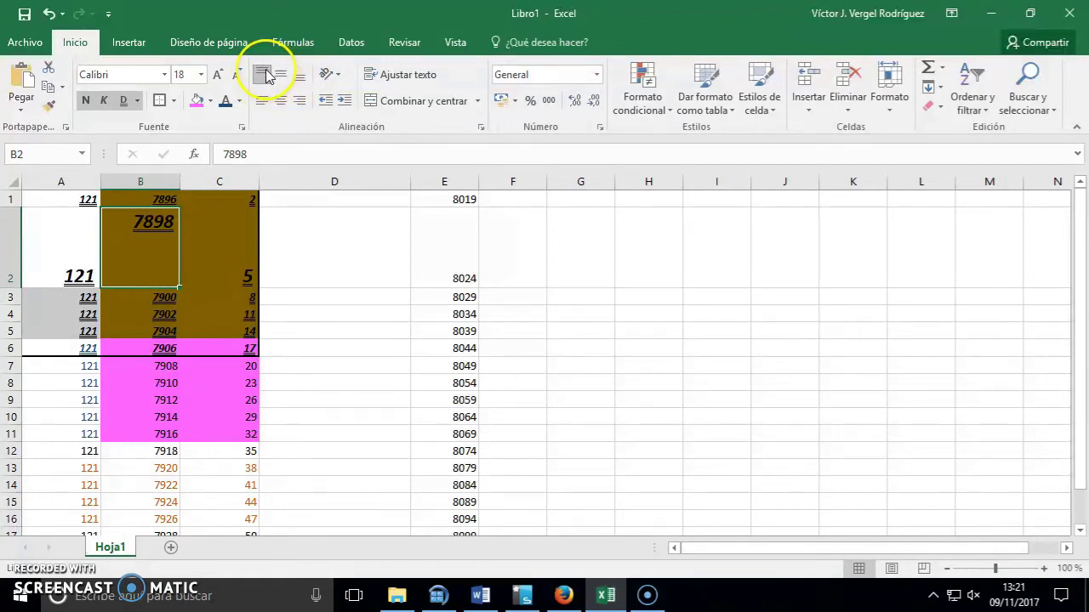
pyautogui.click(281, 75)
pyautogui.click(299, 77)
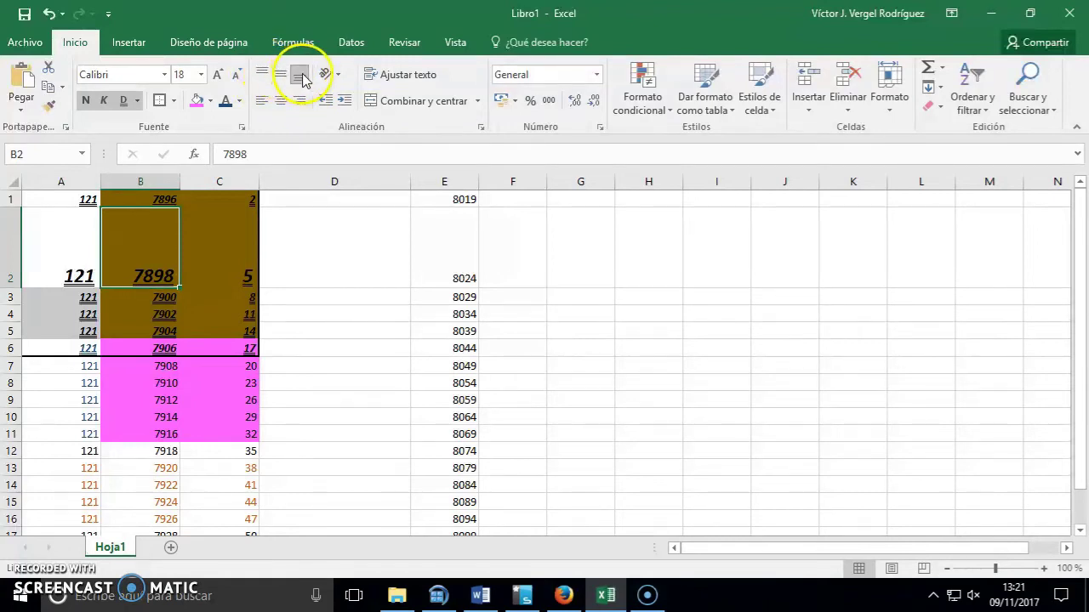
# - Widen column B and right-align 7898 in B2
pyautogui.click(267, 101)
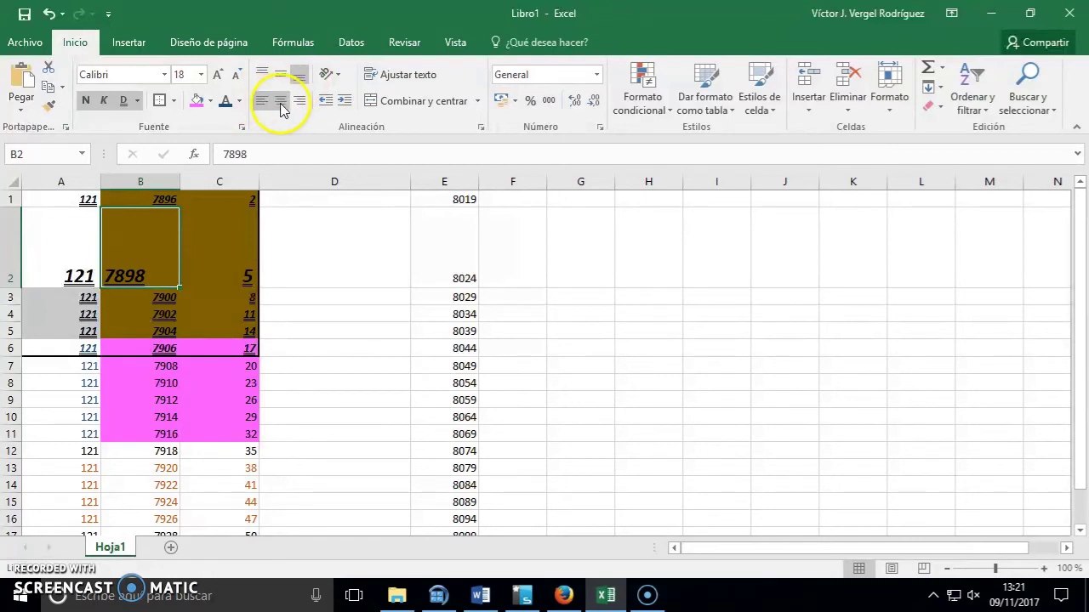
pyautogui.click(281, 102)
pyautogui.click(298, 100)
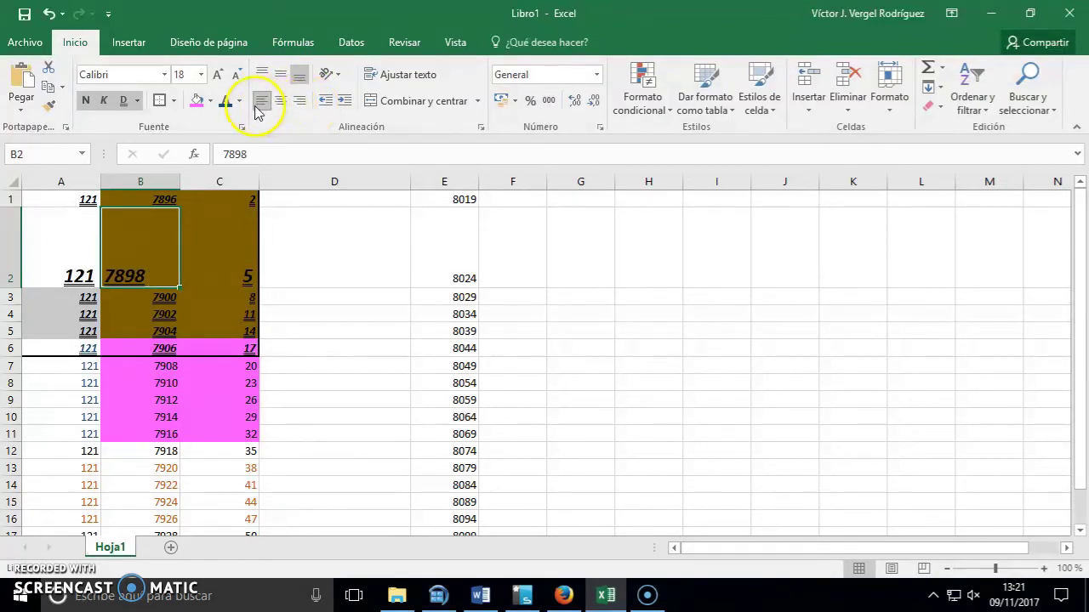
pyautogui.click(302, 105)
pyautogui.moveTo(179, 182); pyautogui.dragTo(233, 182)
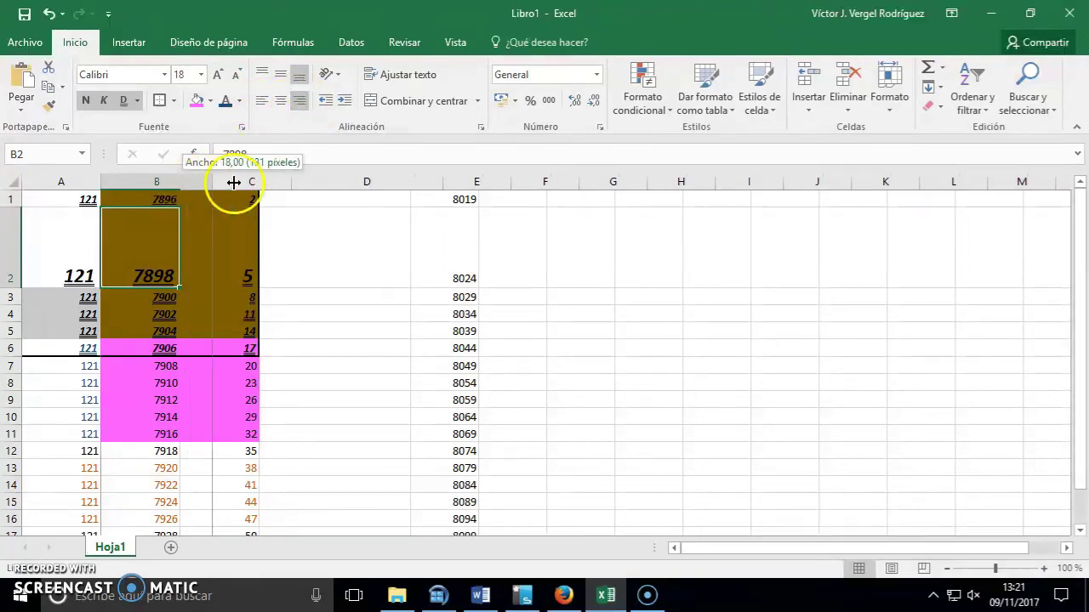
pyautogui.click(282, 102)
pyautogui.click(262, 102)
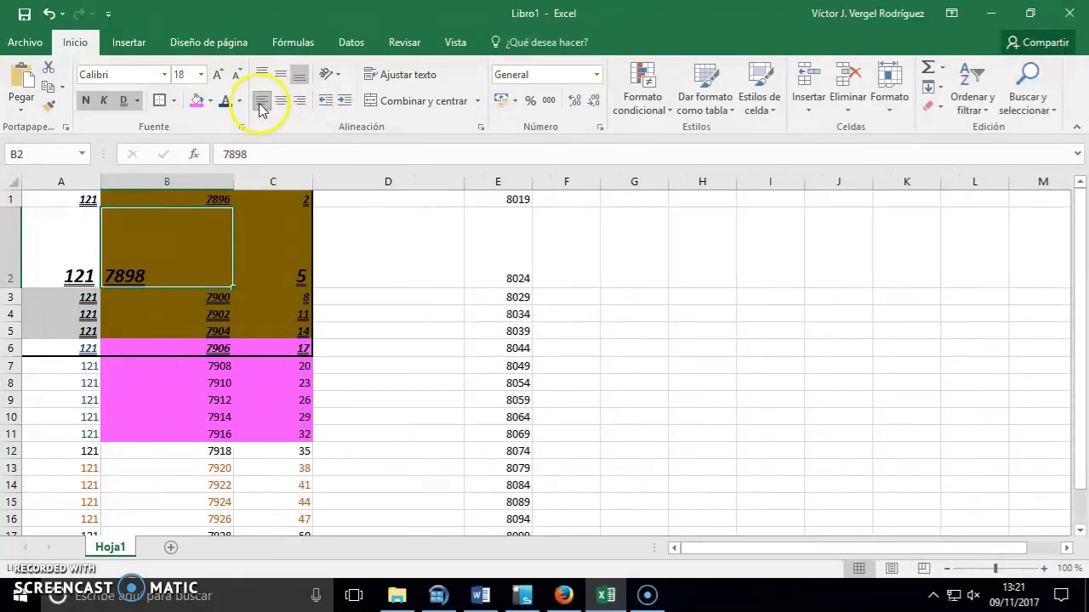
pyautogui.click(282, 103)
pyautogui.click(300, 104)
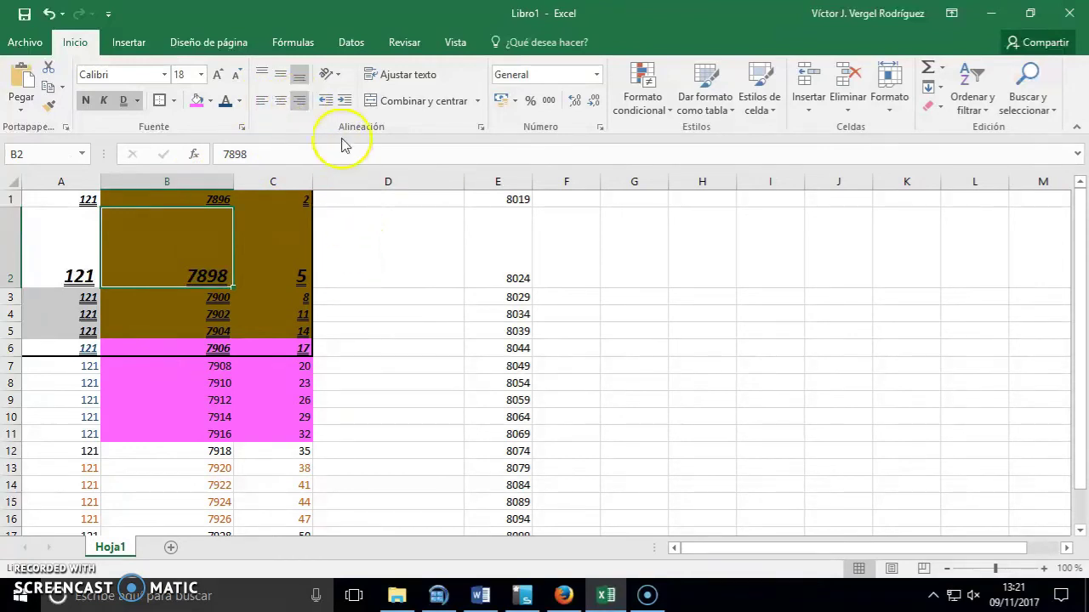
# - Apply Ángulo ascendente to B2's 7898 and select B4:C8
pyautogui.click(338, 81)
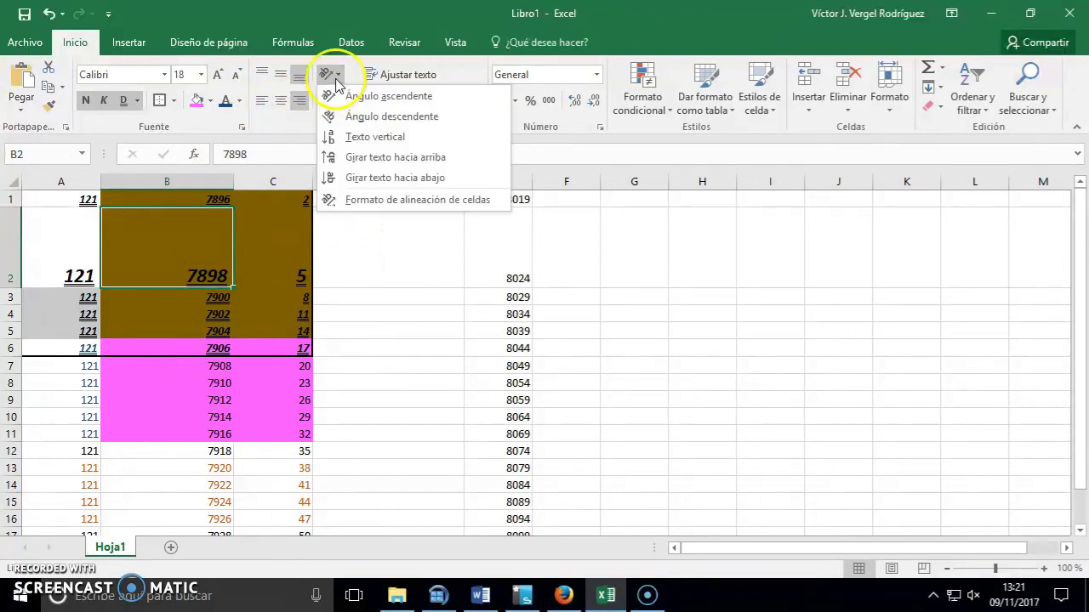
pyautogui.click(394, 100)
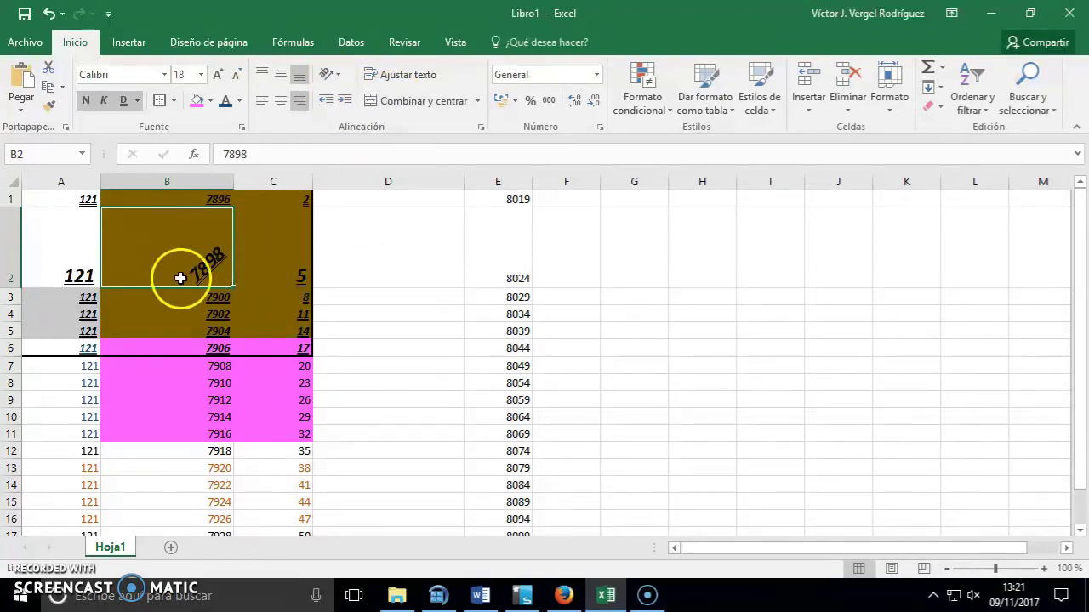
pyautogui.moveTo(172, 308); pyautogui.dragTo(281, 383)
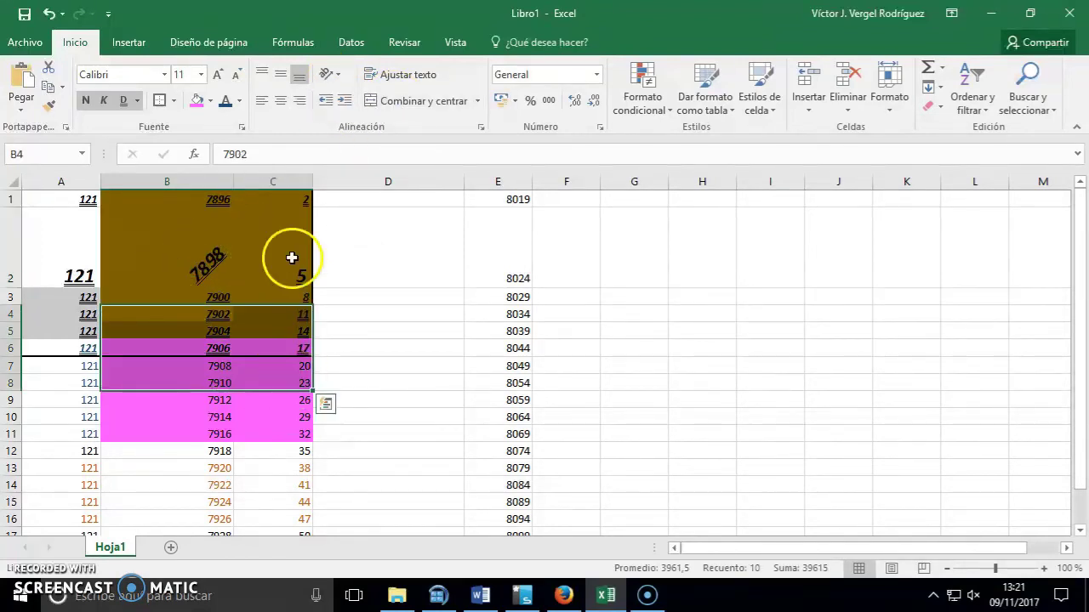
# - Try orientation options on B4:C8, finishing with Girar texto hacia arriba
pyautogui.click(339, 82)
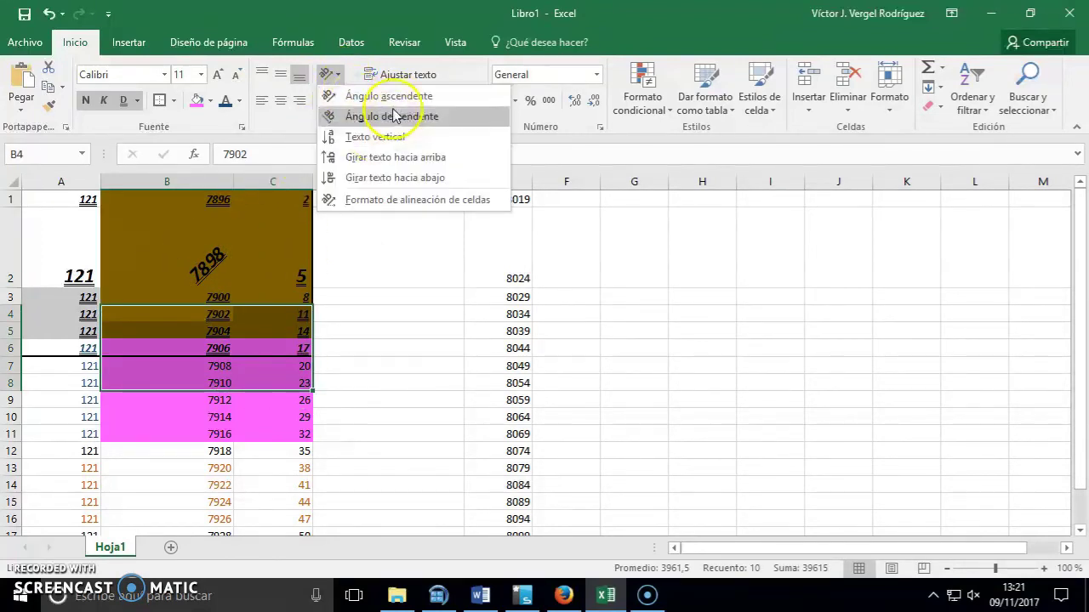
pyautogui.click(416, 97)
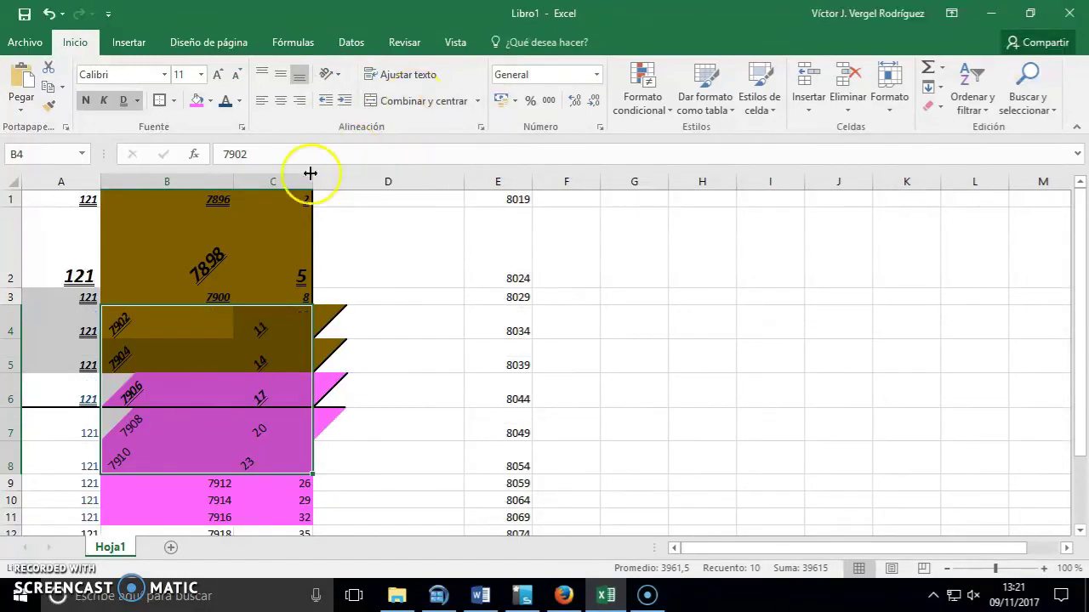
pyautogui.click(339, 75)
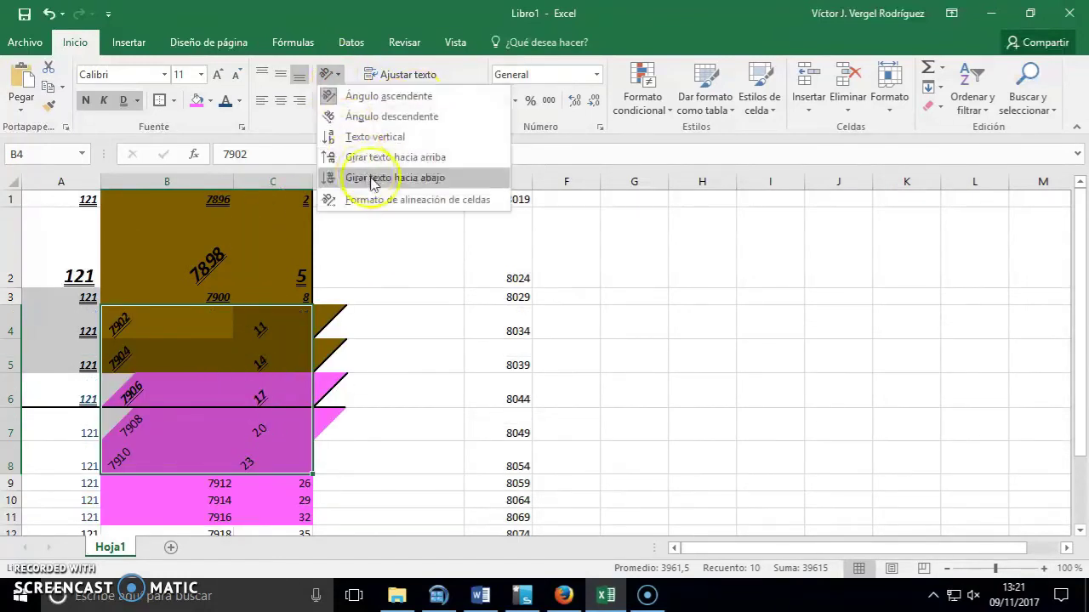
pyautogui.click(414, 119)
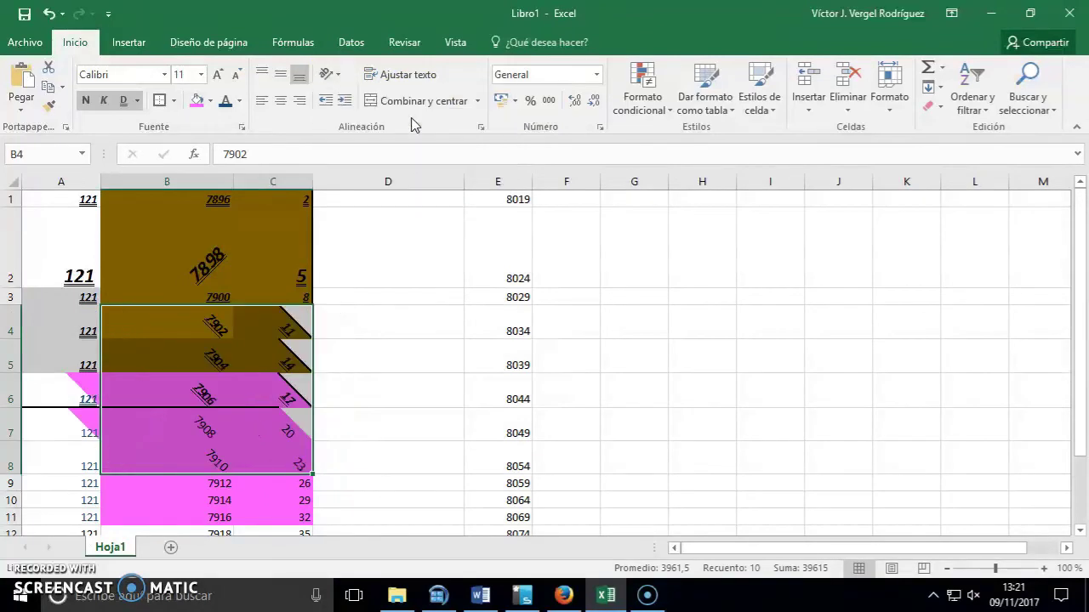
pyautogui.click(329, 84)
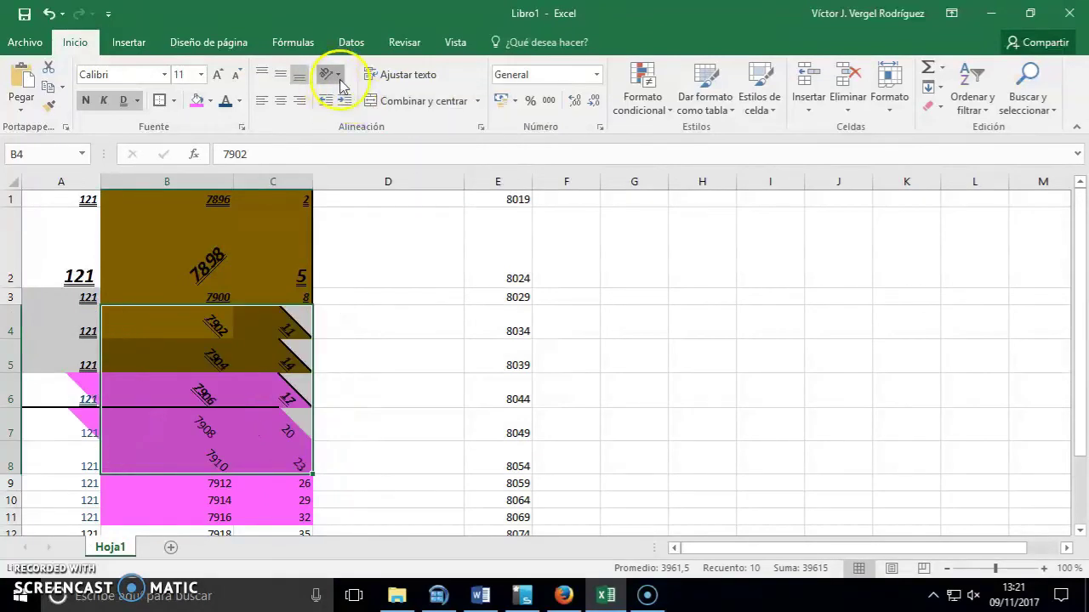
pyautogui.click(340, 79)
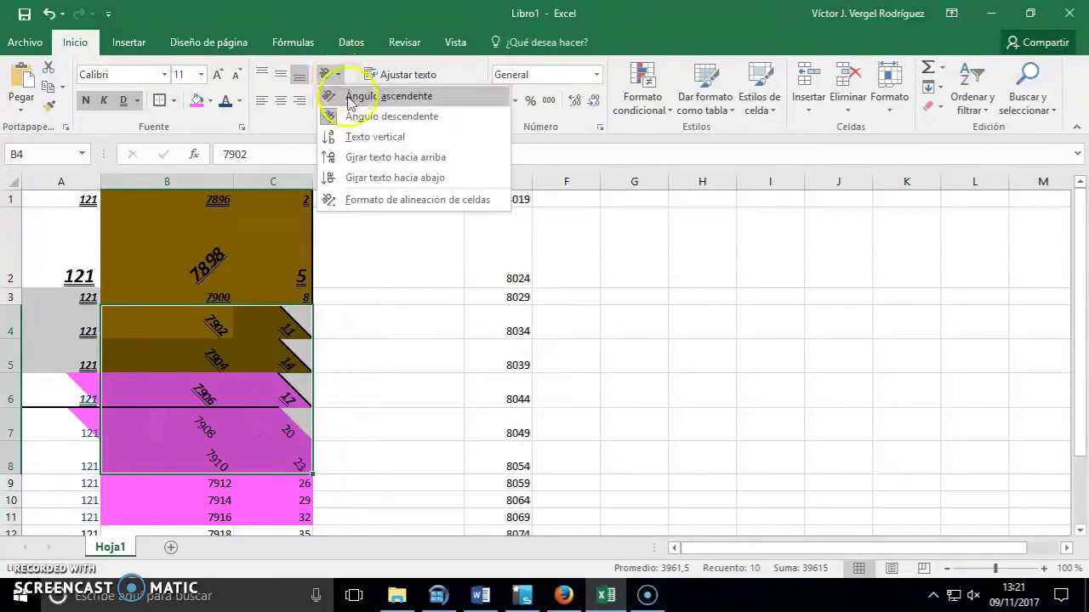
pyautogui.click(377, 140)
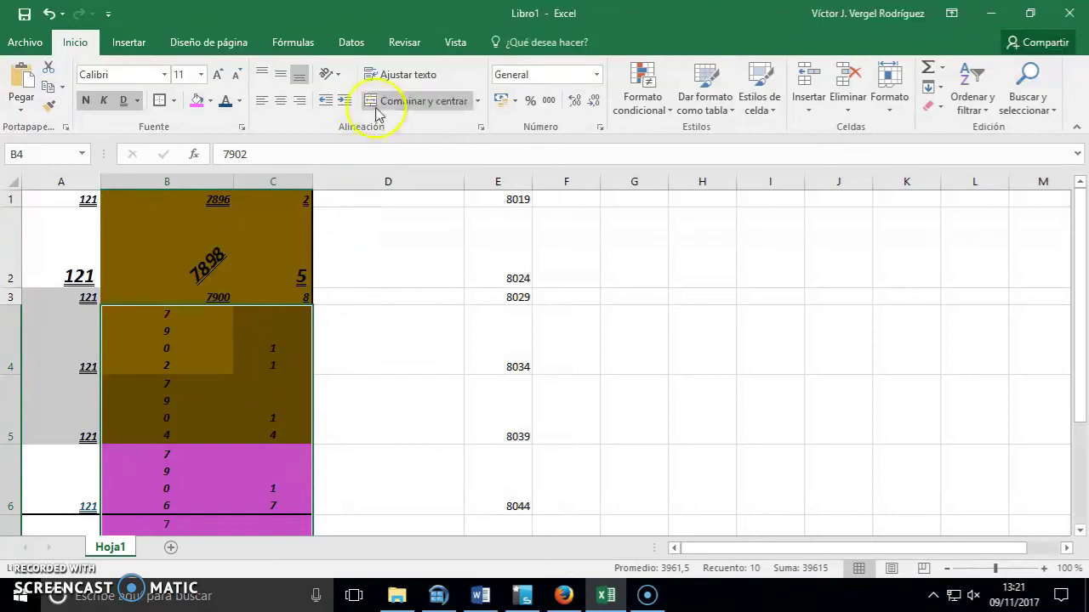
pyautogui.click(332, 75)
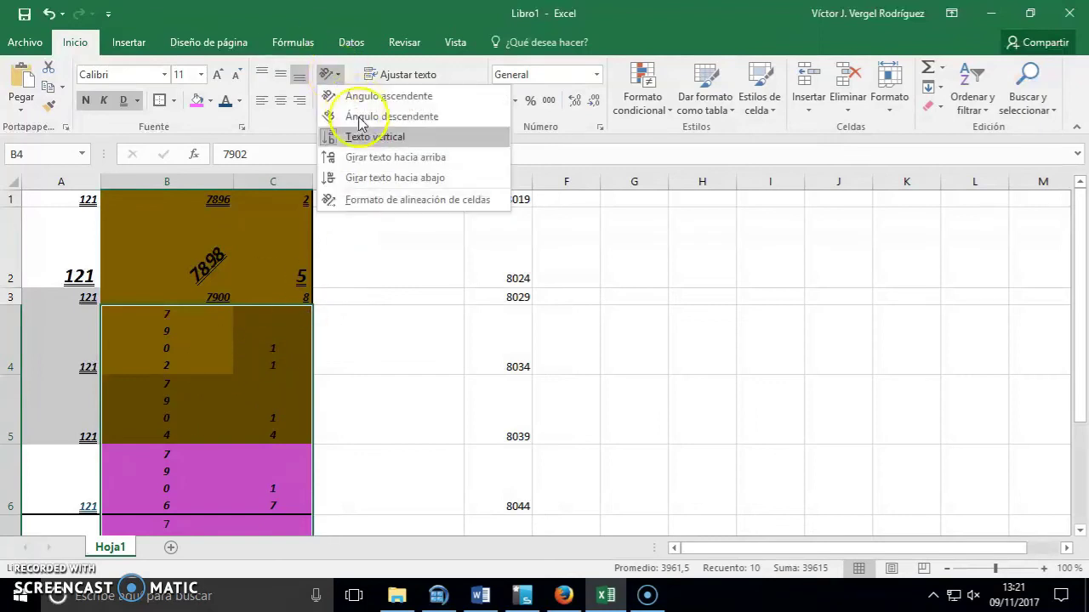
pyautogui.click(393, 158)
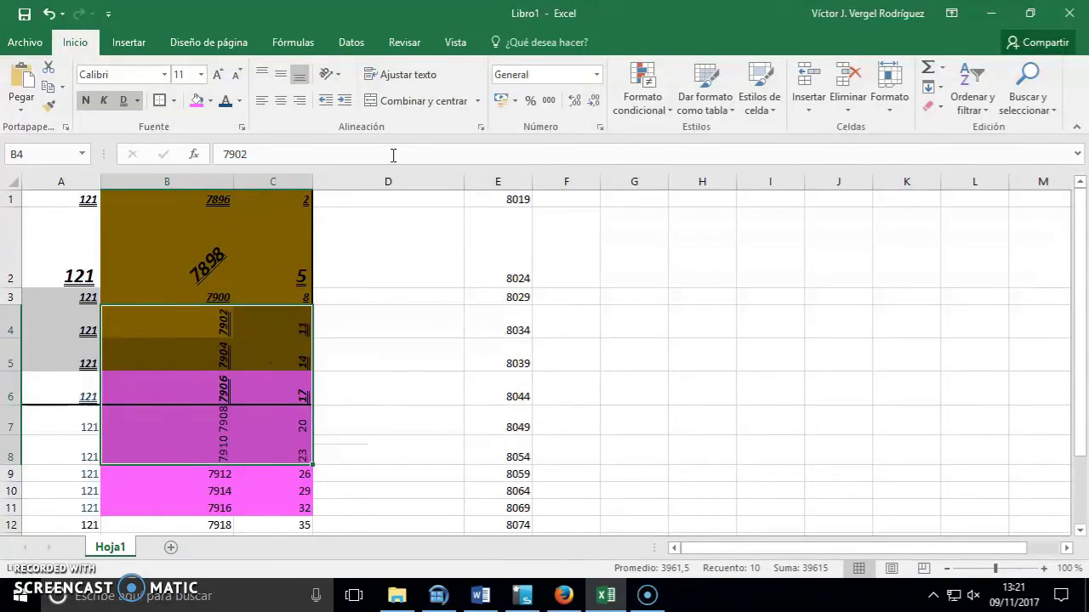
pyautogui.click(340, 77)
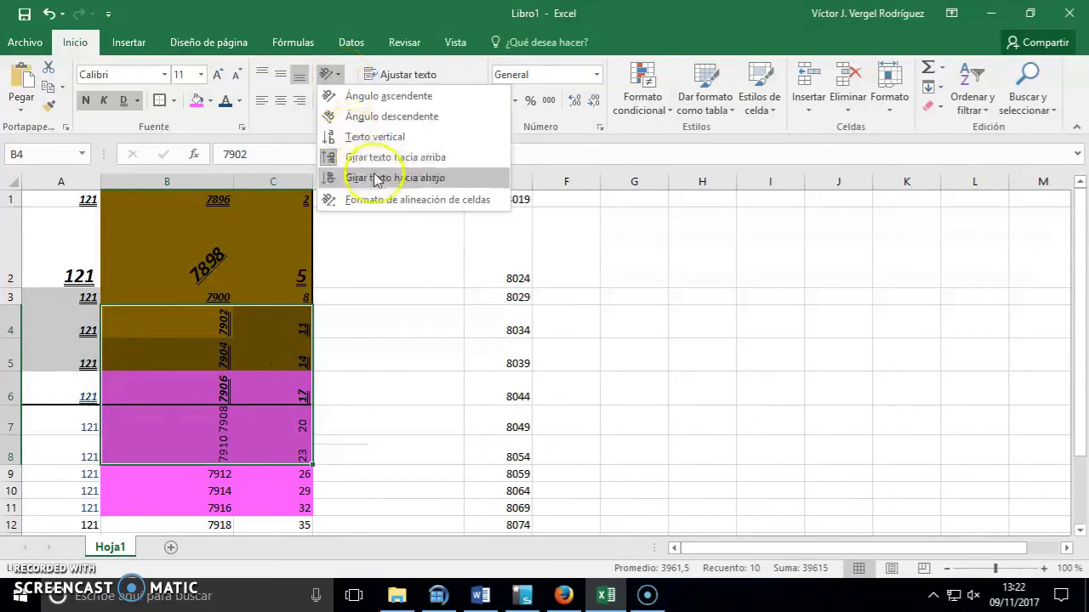
pyautogui.click(237, 351)
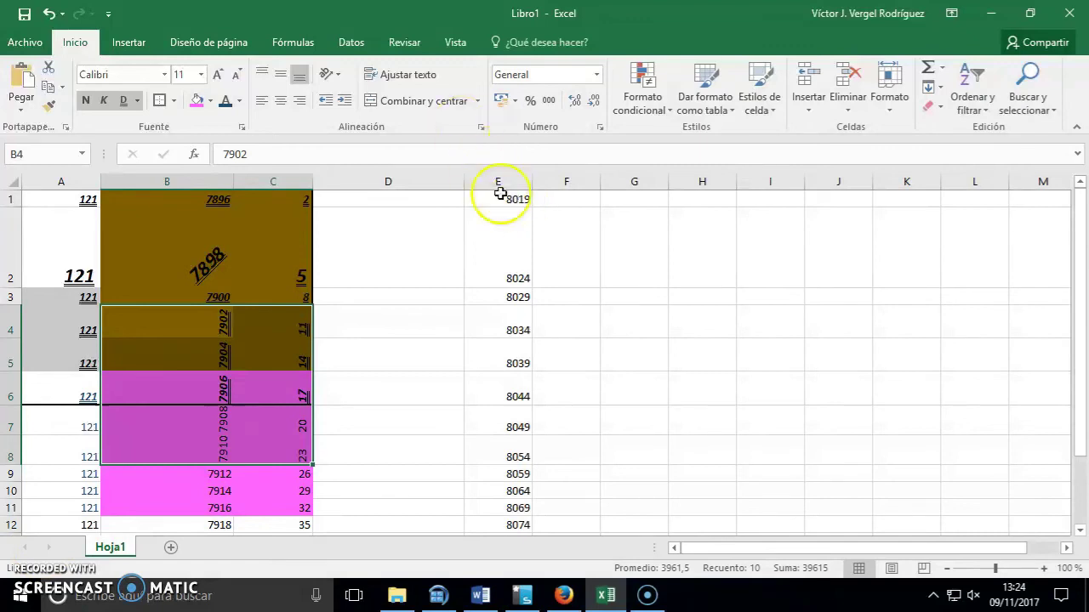
# - Merge and centre E1:F1 so the 8019 total spans both cells
pyautogui.moveTo(507, 198)
pyautogui.mouseDown()
pyautogui.moveTo(523, 227)
pyautogui.moveTo(566, 196)
pyautogui.mouseUp()
pyautogui.click(518, 244)
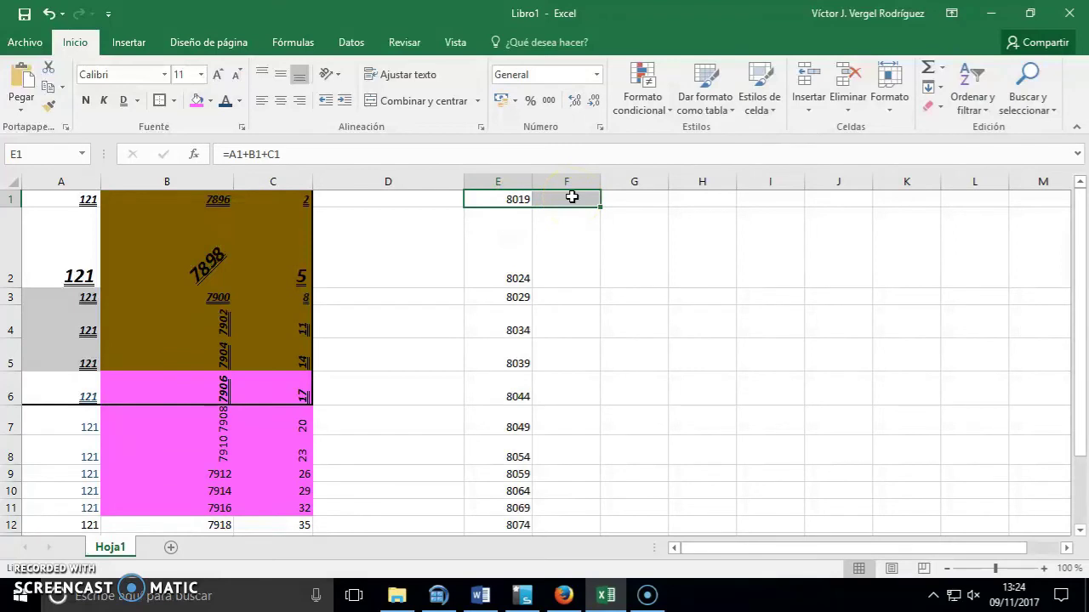
pyautogui.click(451, 109)
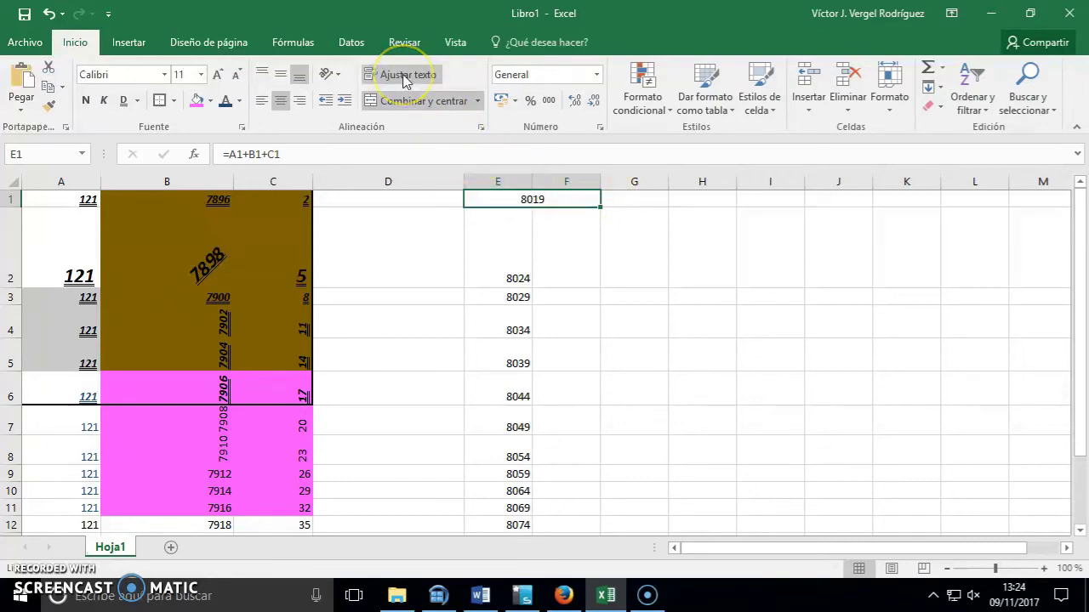
# - Enter 'jksdlkjfhaskjdfñsdkl' in G1 and wrap its text onto two lines
pyautogui.click(653, 201)
pyautogui.write('jksdlkjfhaskjdfñsdkl')
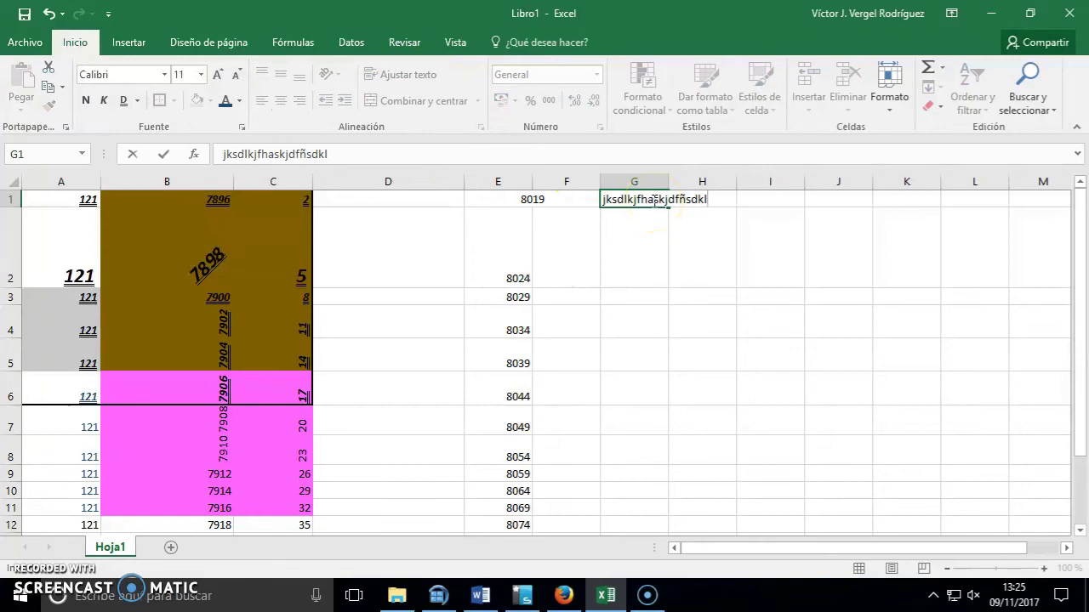
pyautogui.hotkey('ctrl', 'Return')
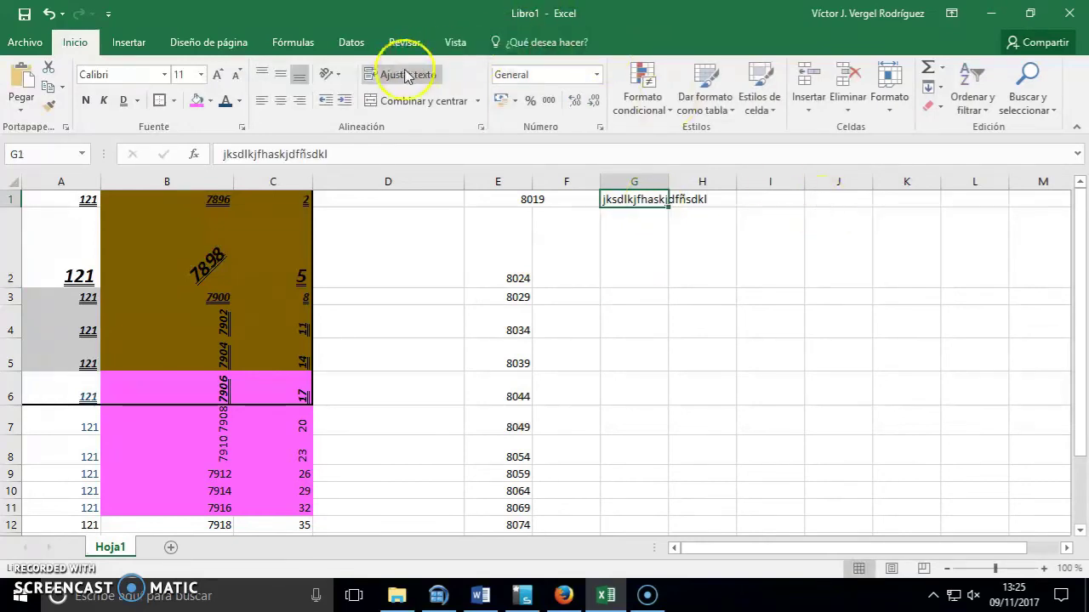
pyautogui.click(406, 76)
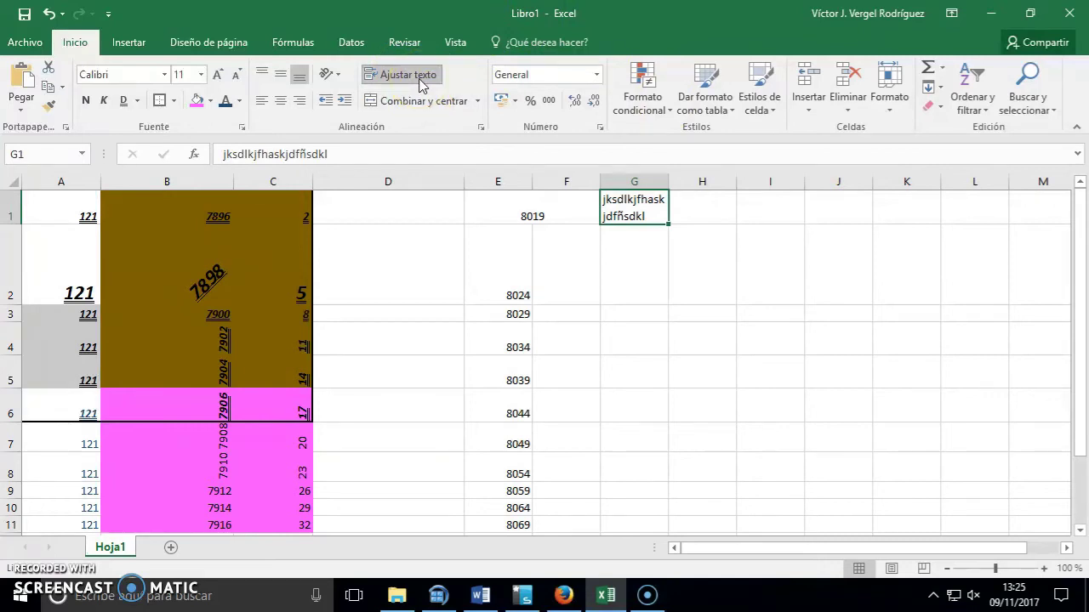
pyautogui.hotkey('ctrl', 'z')
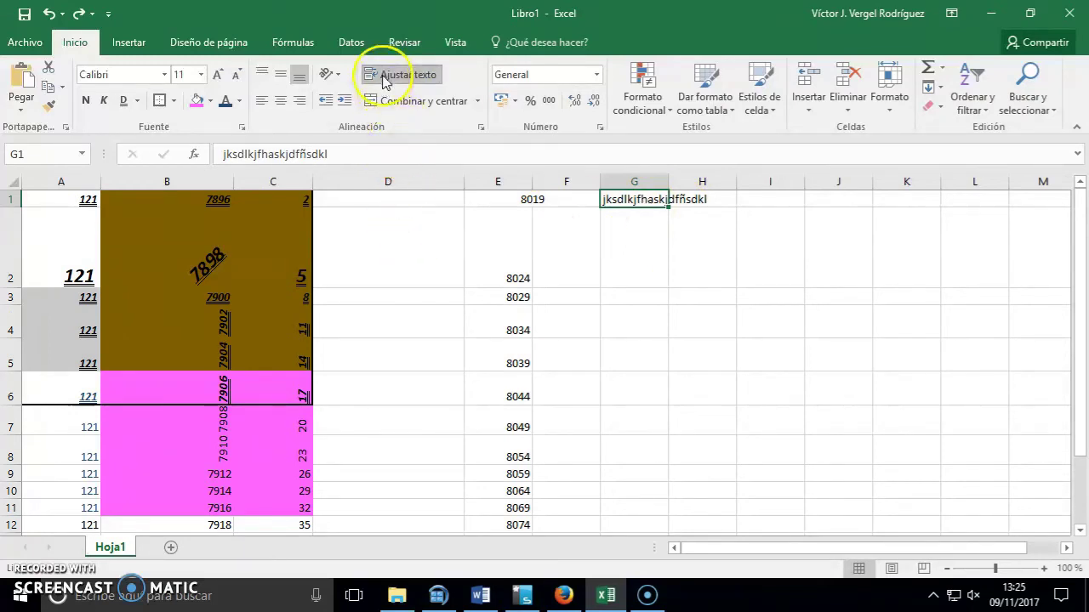
pyautogui.click(413, 82)
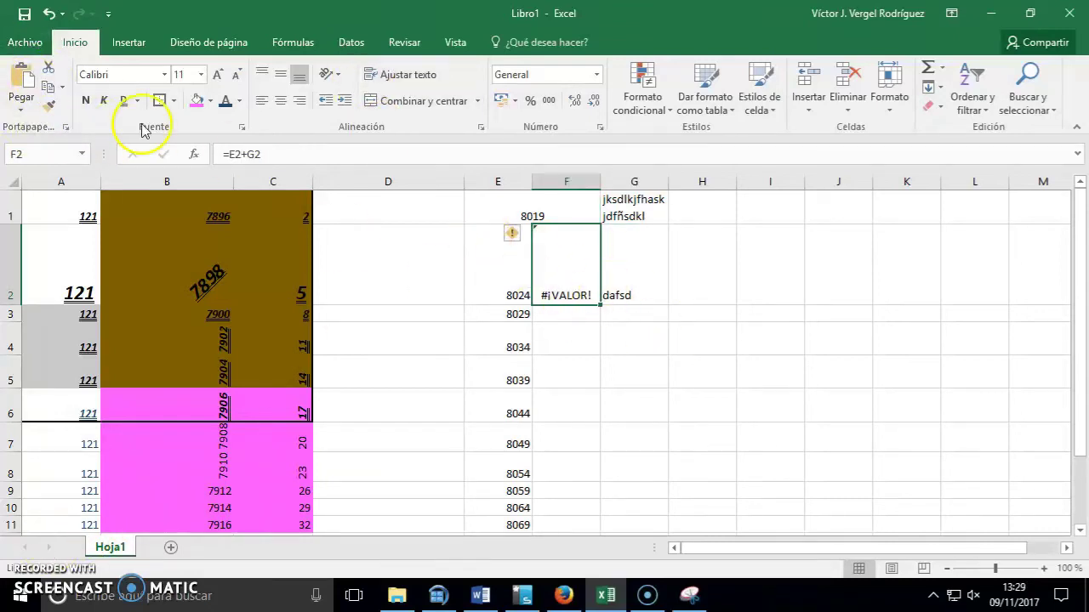
# - Copy B4's dark olive, bold, upward-rotated format onto E5:E7 with the format painter
pyautogui.click(497, 342)
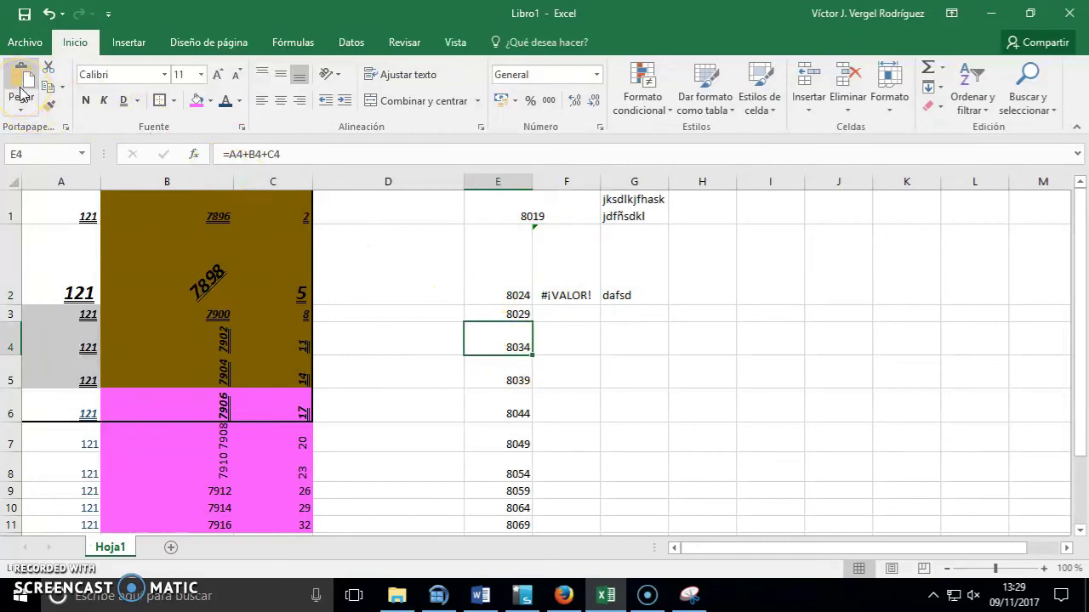
pyautogui.click(48, 107)
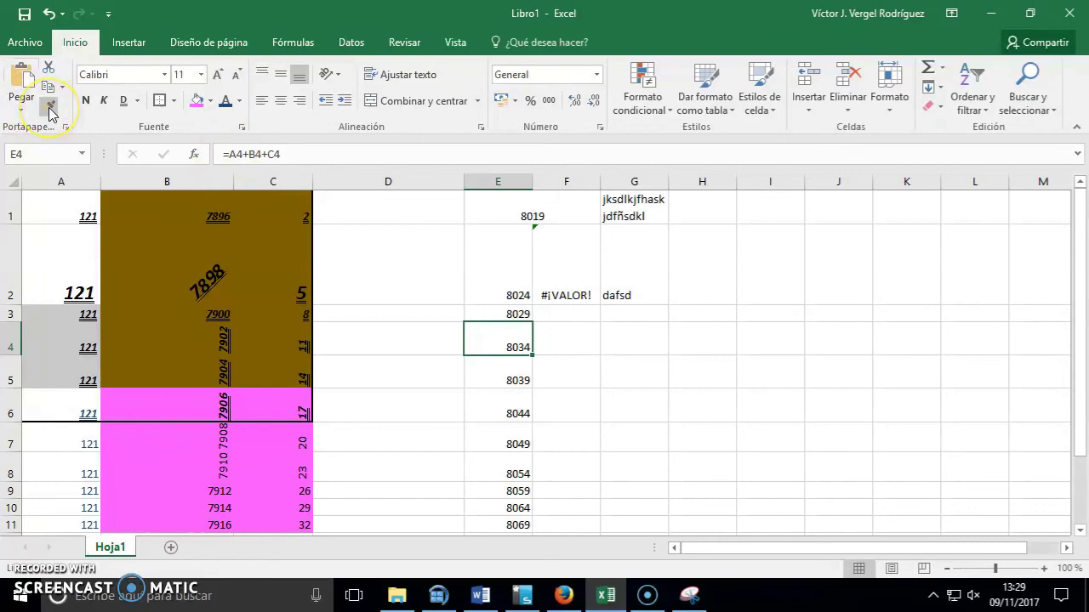
pyautogui.moveTo(170, 340); pyautogui.dragTo(275, 387)
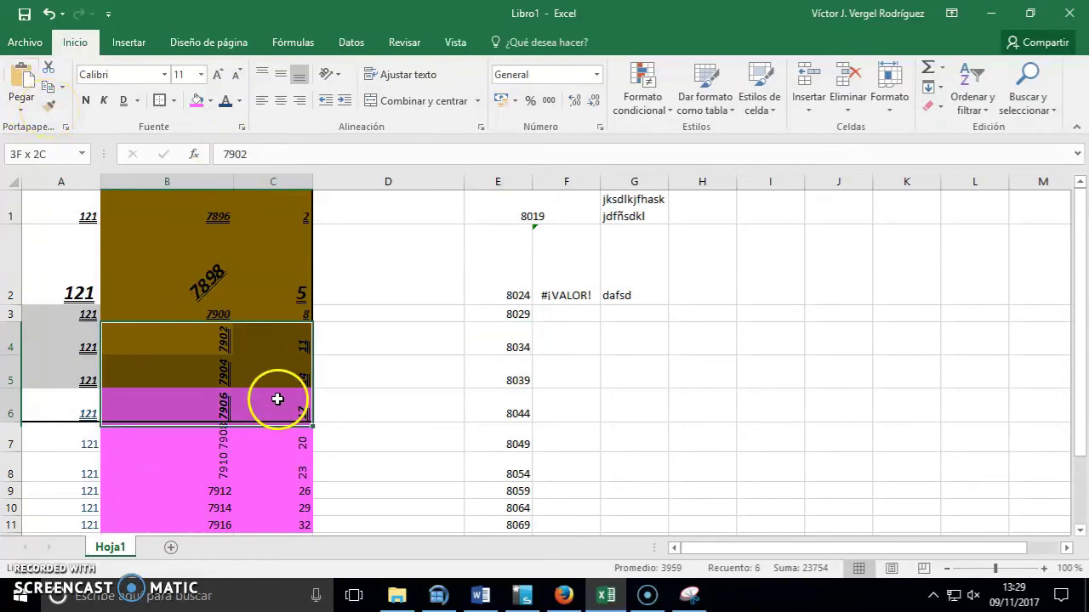
pyautogui.click(158, 311)
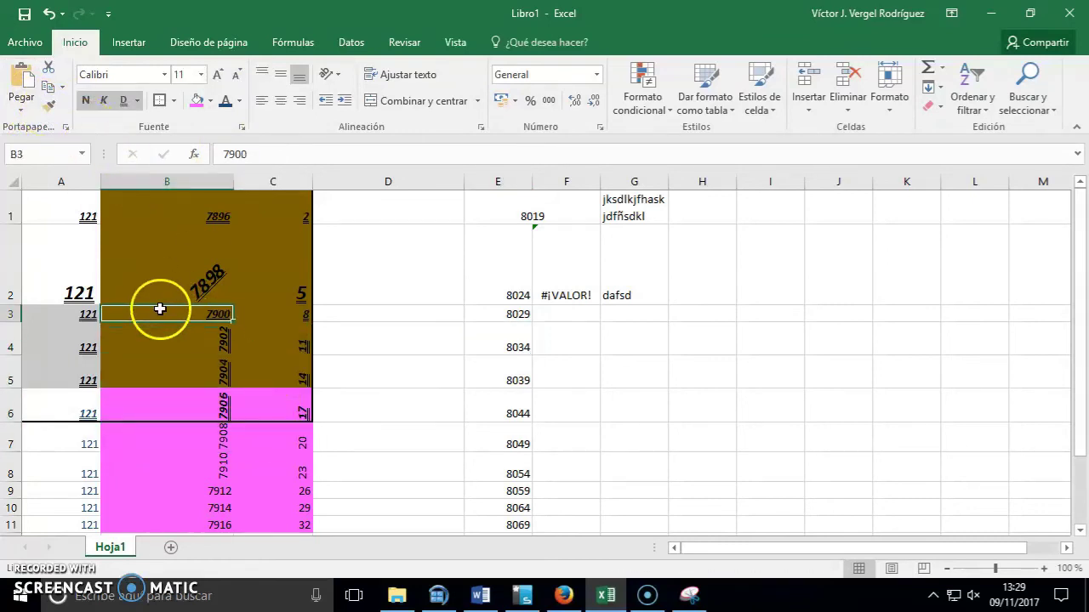
pyautogui.click(173, 335)
pyautogui.click(52, 105)
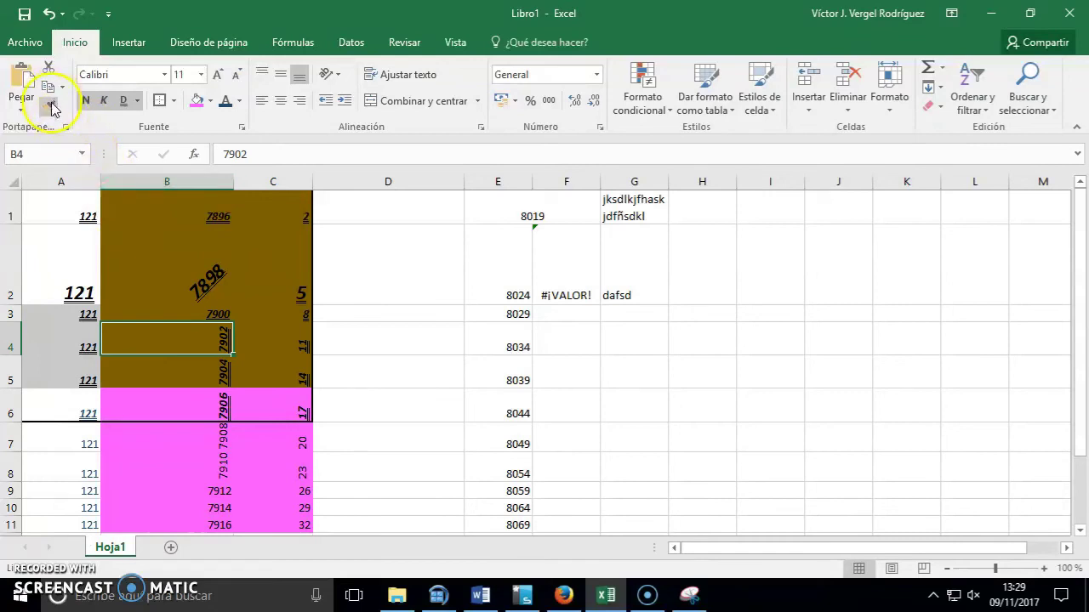
pyautogui.moveTo(511, 372); pyautogui.dragTo(519, 438)
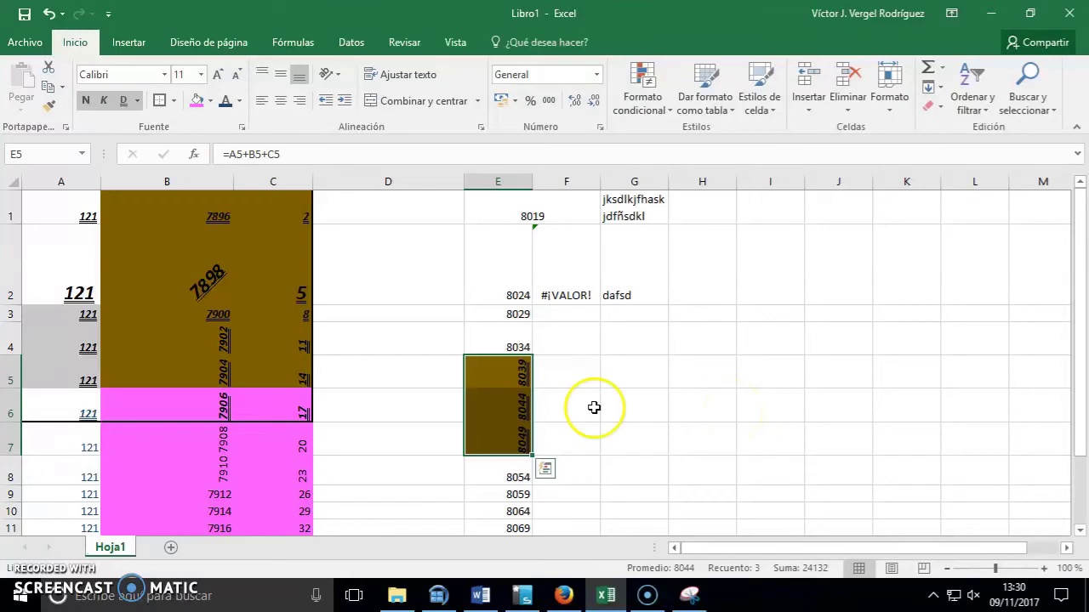
# - Paint B2's brown slanted format onto B8:B9, C7:C8 and E10:E12, then stop painting
pyautogui.click(172, 271)
pyautogui.click(49, 104)
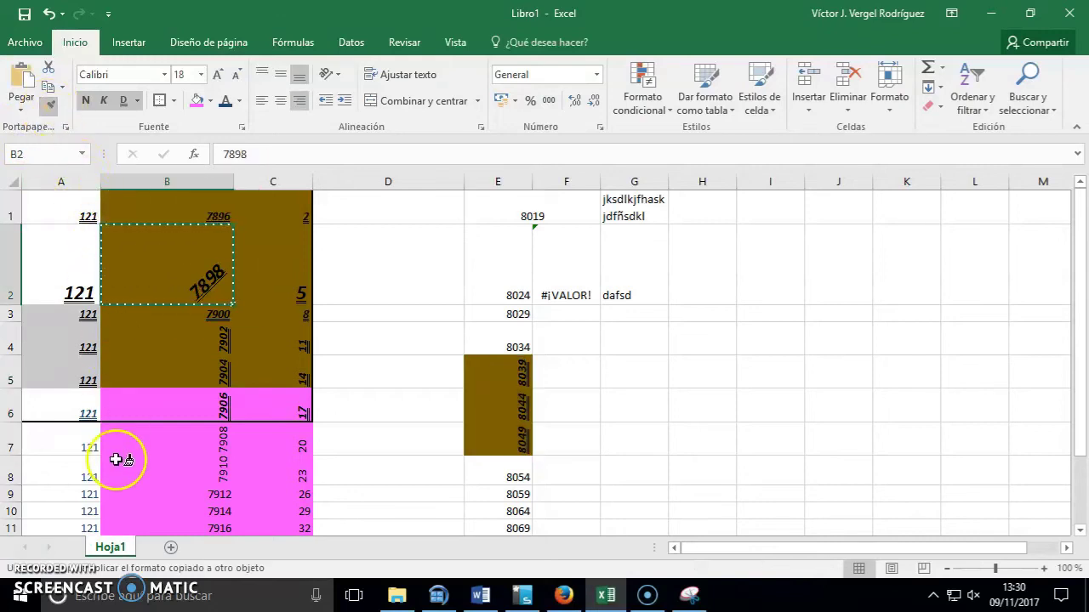
pyautogui.moveTo(119, 464); pyautogui.dragTo(150, 493)
pyautogui.moveTo(289, 447); pyautogui.dragTo(270, 482)
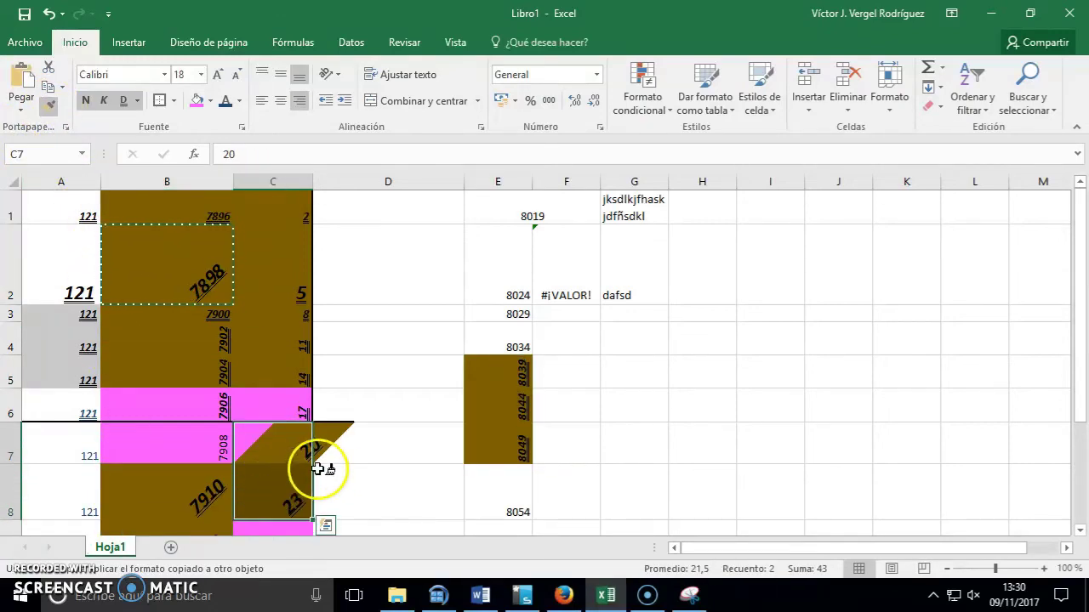
pyautogui.scroll(-1, 335, 462)
pyautogui.moveTo(489, 449); pyautogui.dragTo(494, 481)
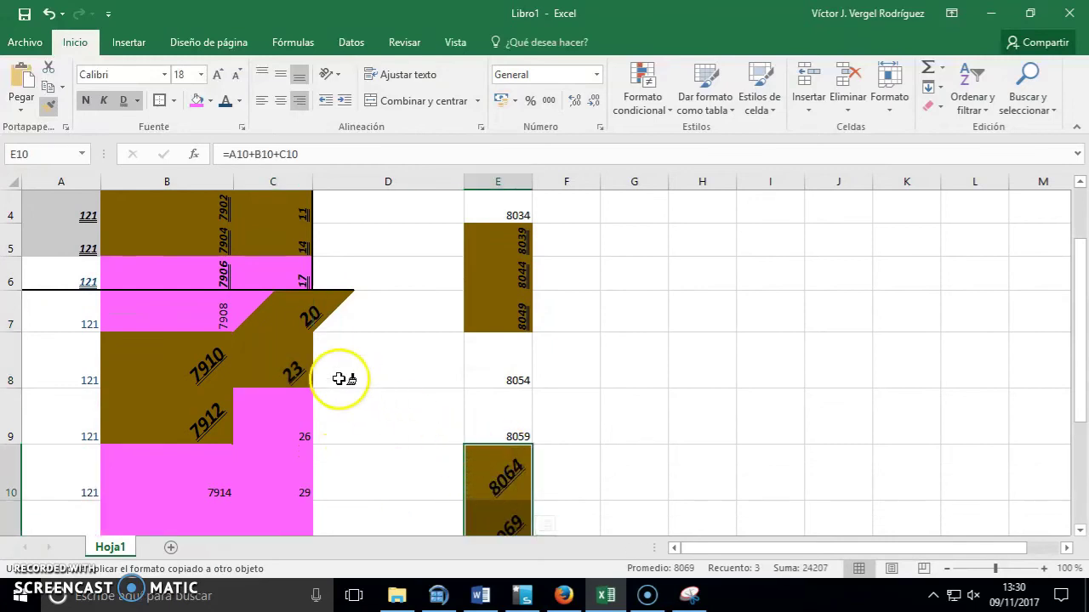
pyautogui.scroll(-1, 338, 379)
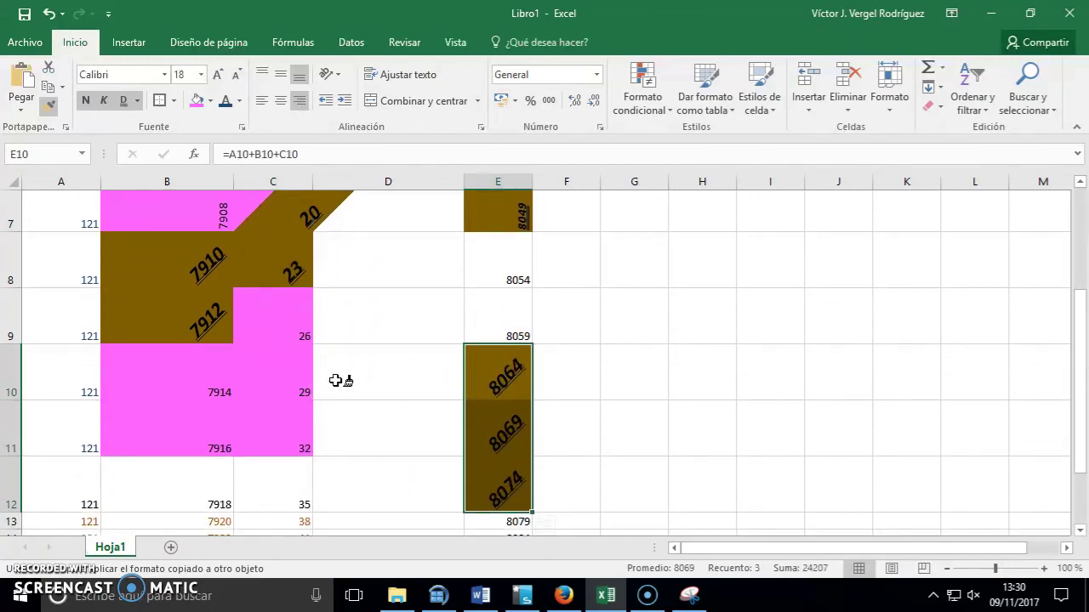
pyautogui.press('Escape')
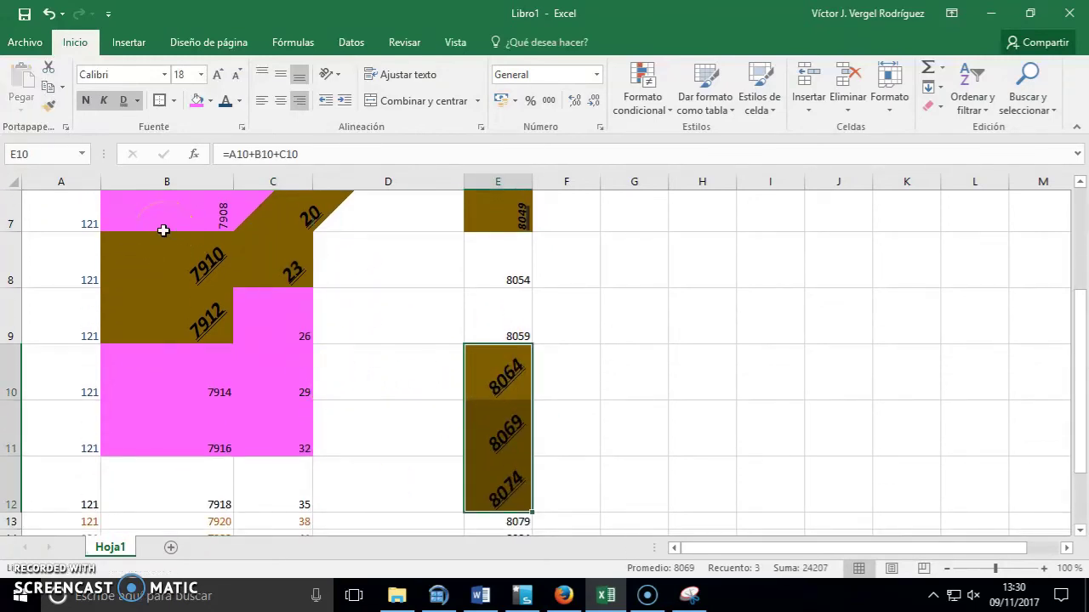
# - Select the values in row 17
pyautogui.click(191, 217)
pyautogui.scroll(-1, 269, 477)
pyautogui.scroll(-1, 281, 382)
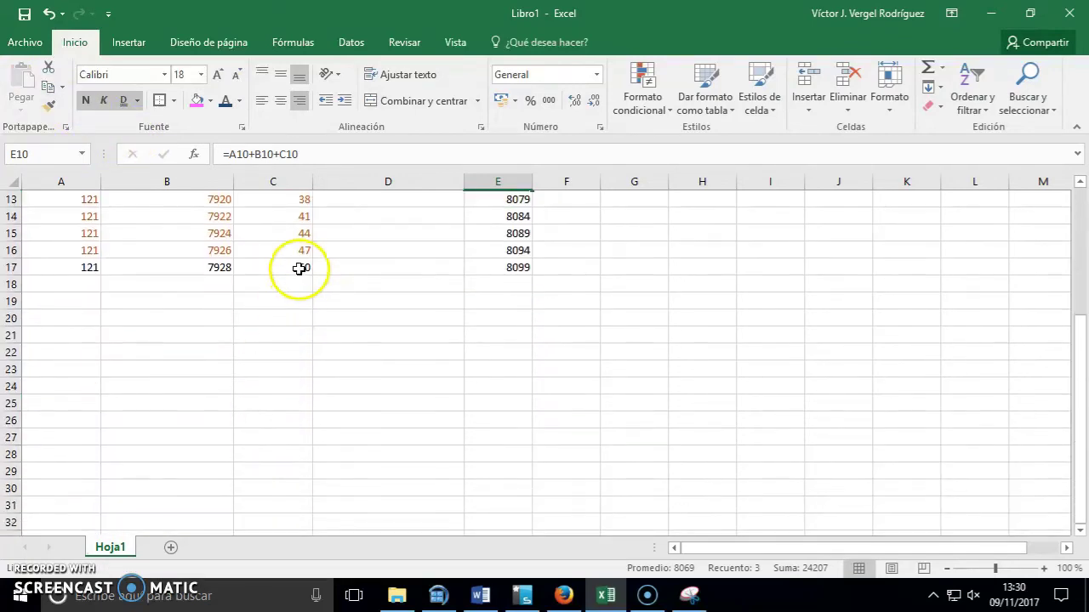
pyautogui.scroll(1, 298, 270)
pyautogui.moveTo(313, 437)
pyautogui.mouseDown()
pyautogui.moveTo(74, 433)
pyautogui.moveTo(255, 437)
pyautogui.mouseUp()
# - Copy the row 17 values 121, 7928 and 50 from A17:C17
pyautogui.click(85, 434)
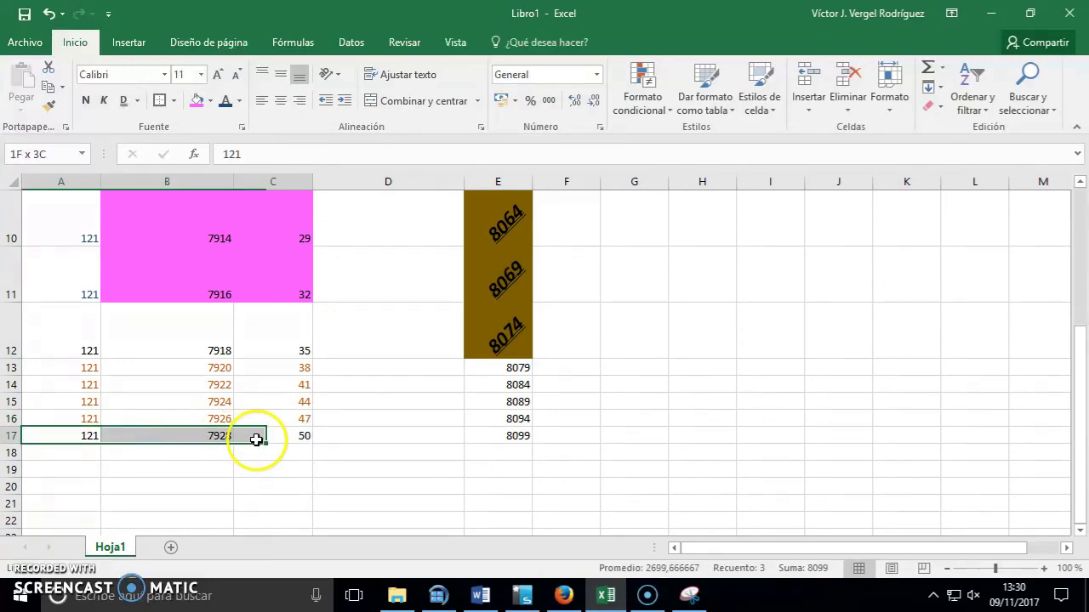
pyautogui.click(61, 88)
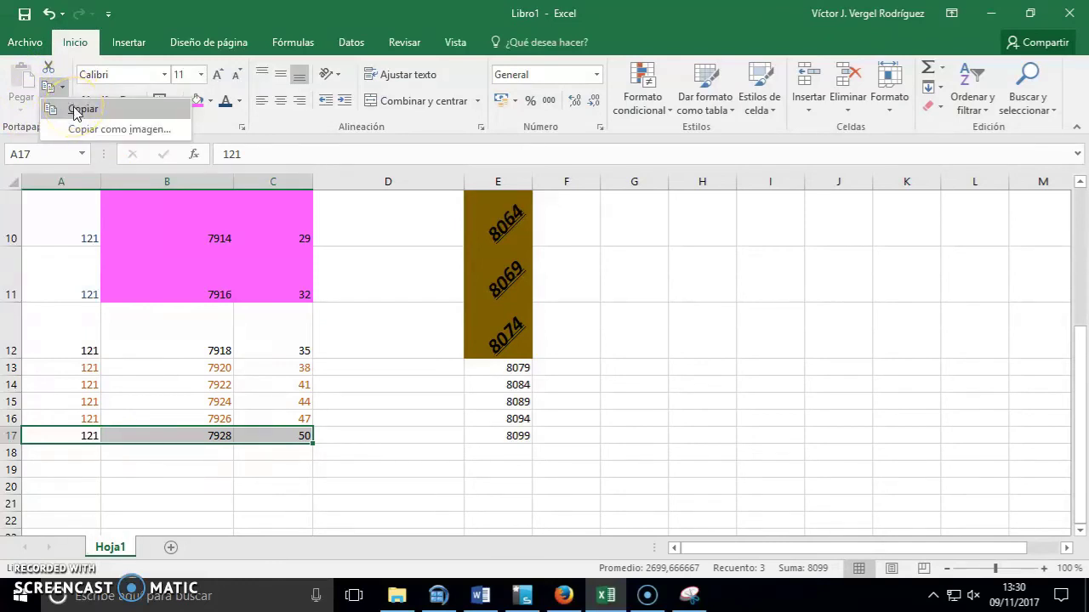
pyautogui.click(75, 109)
pyautogui.click(61, 88)
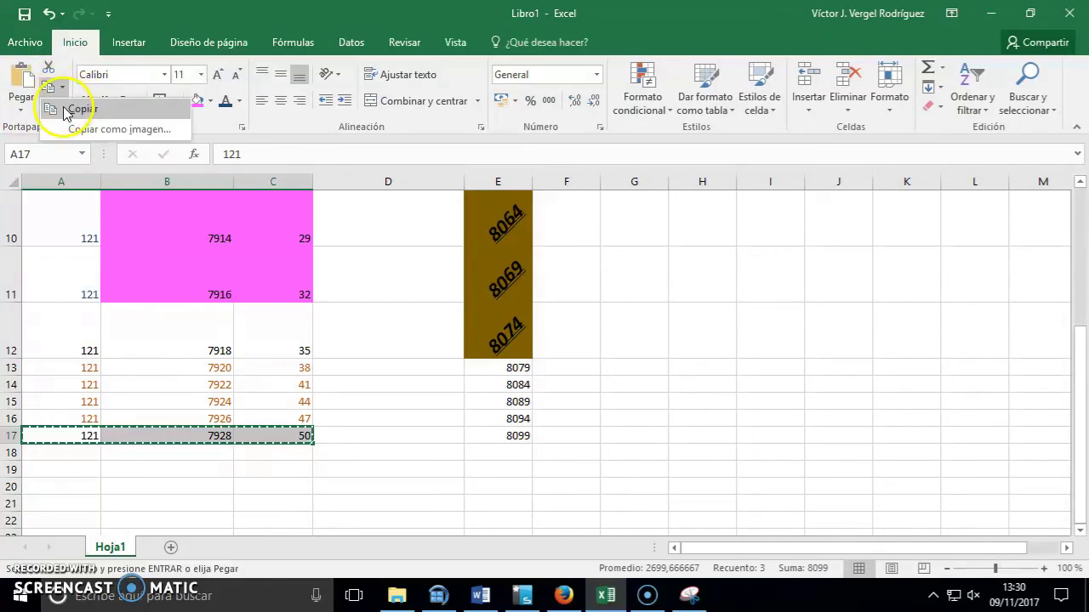
pyautogui.click(66, 110)
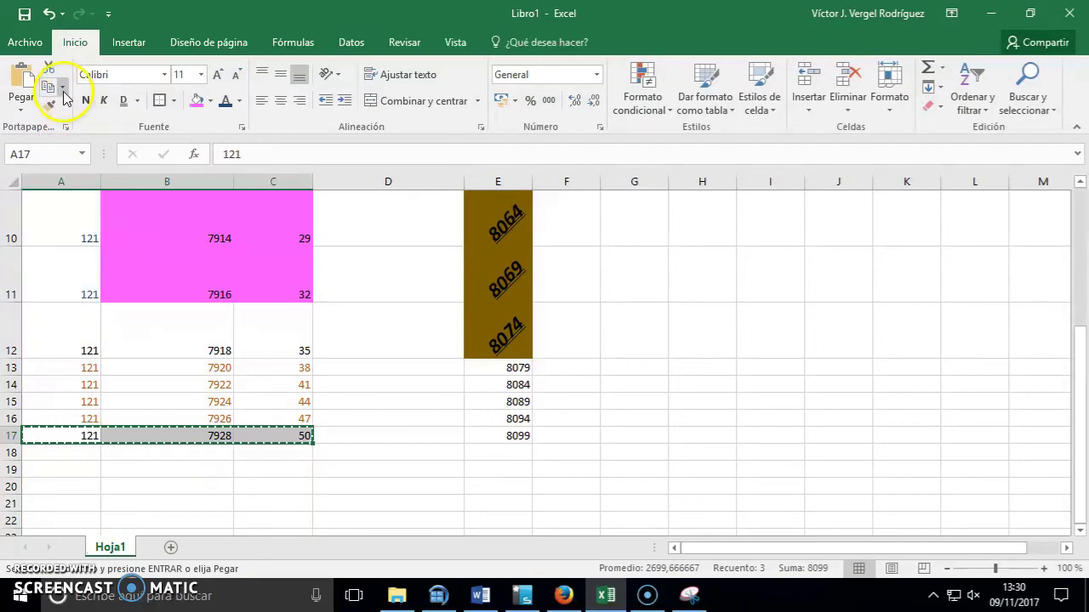
# - Paste the copied values into A20:C20
pyautogui.click(728, 285)
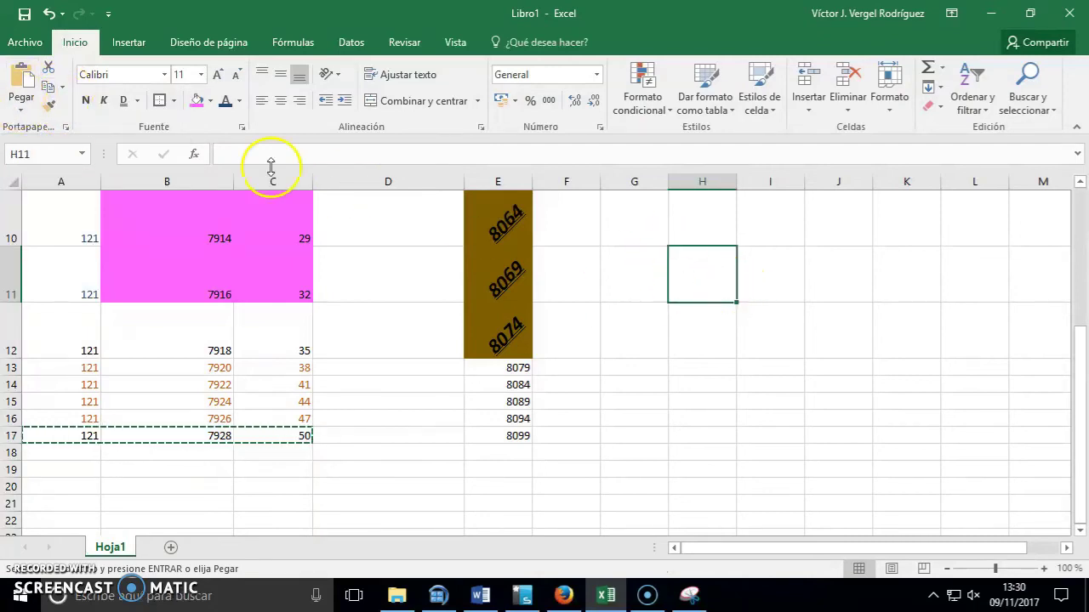
pyautogui.click(88, 492)
pyautogui.click(23, 85)
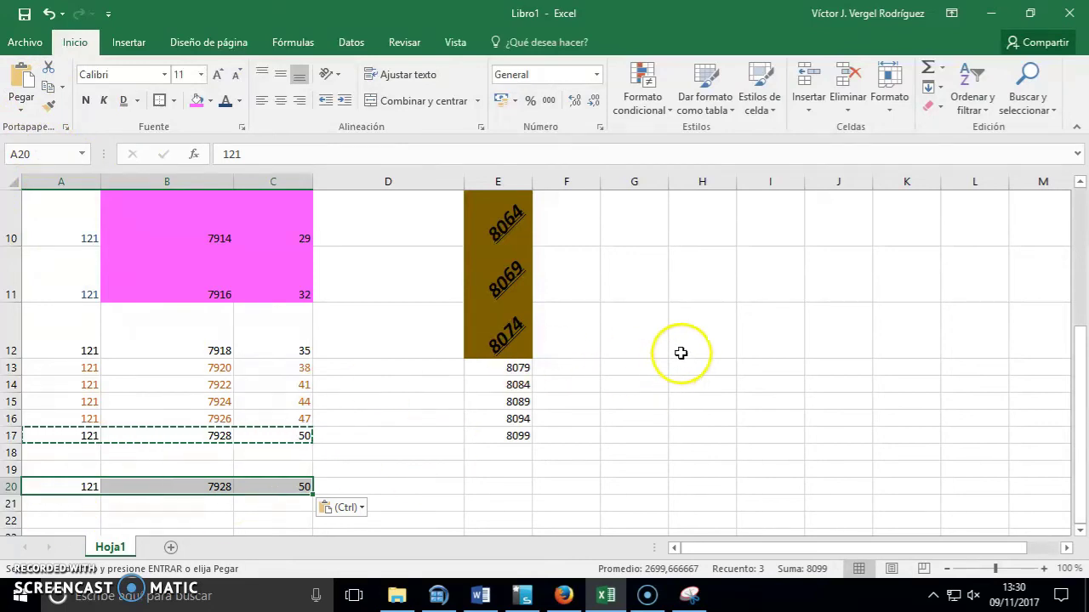
pyautogui.click(714, 473)
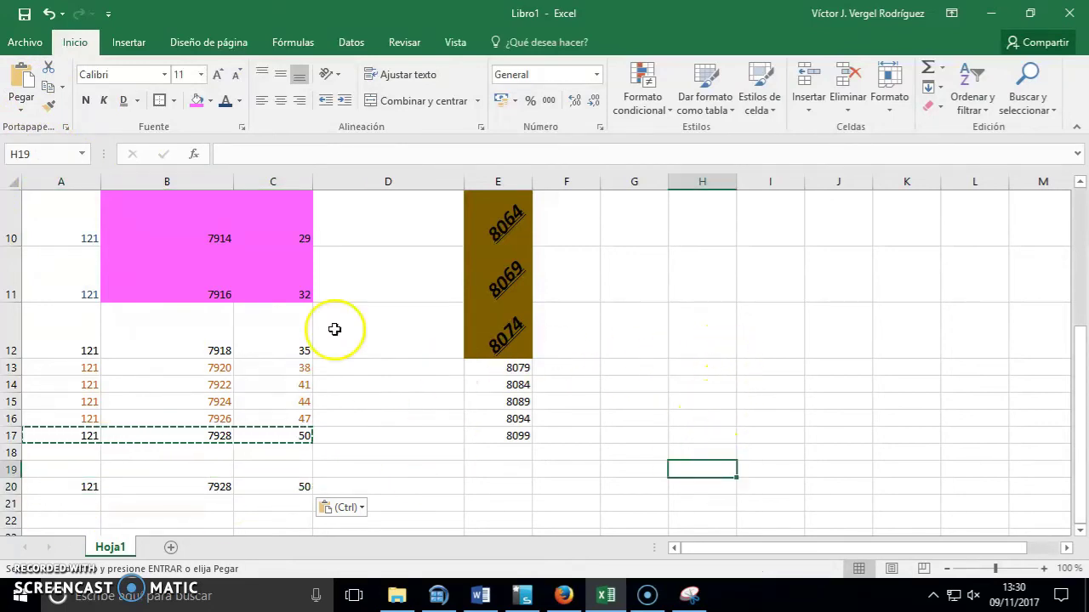
# - Paste 121, 7928 and 50 transposed into H19:H21, then compare both pasted ranges
pyautogui.click(21, 106)
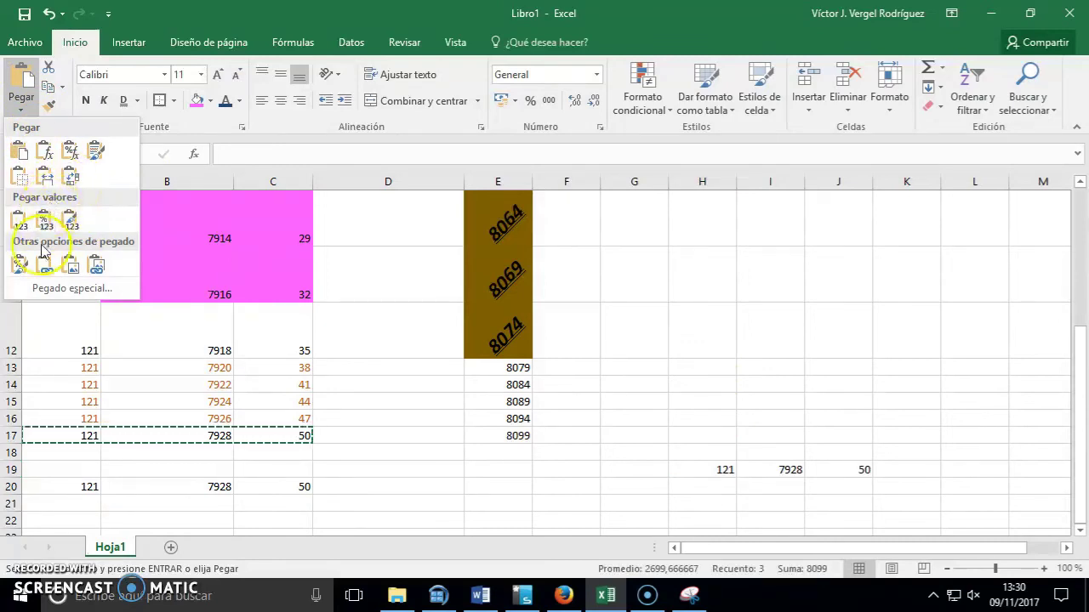
pyautogui.click(70, 181)
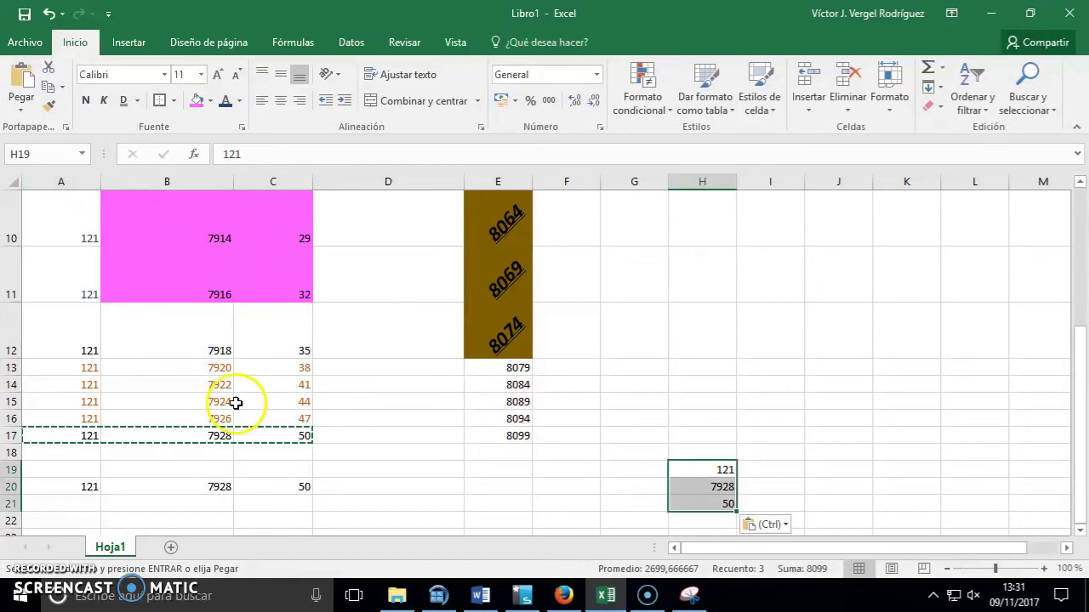
pyautogui.moveTo(85, 487); pyautogui.dragTo(298, 486)
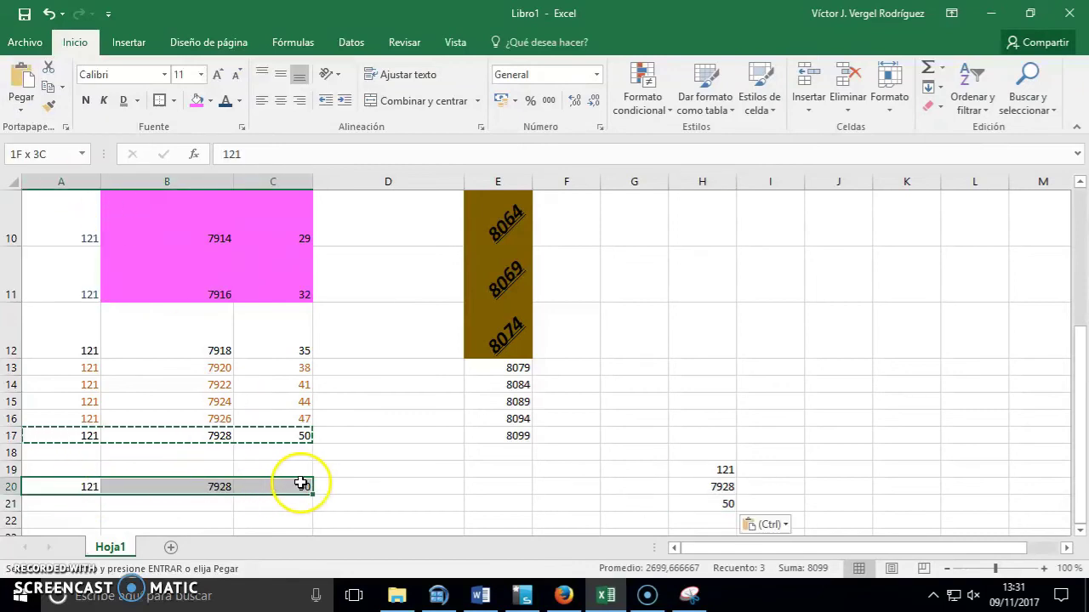
pyautogui.moveTo(721, 470); pyautogui.dragTo(723, 504)
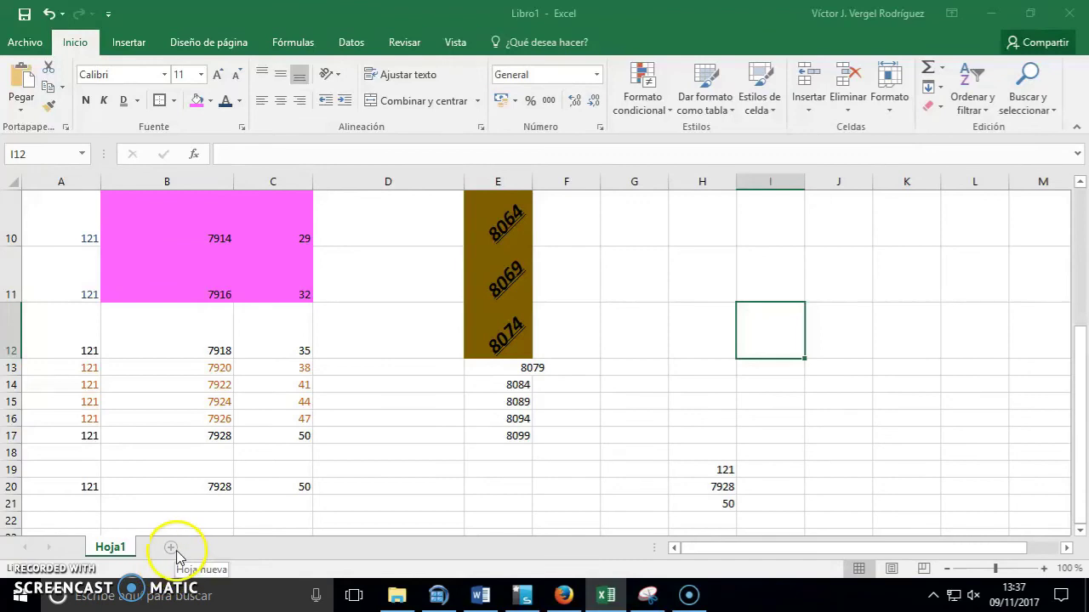
# - Add a new sheet Hoja2 and enter 1, 2 and 3 in A1:C1
pyautogui.click(170, 548)
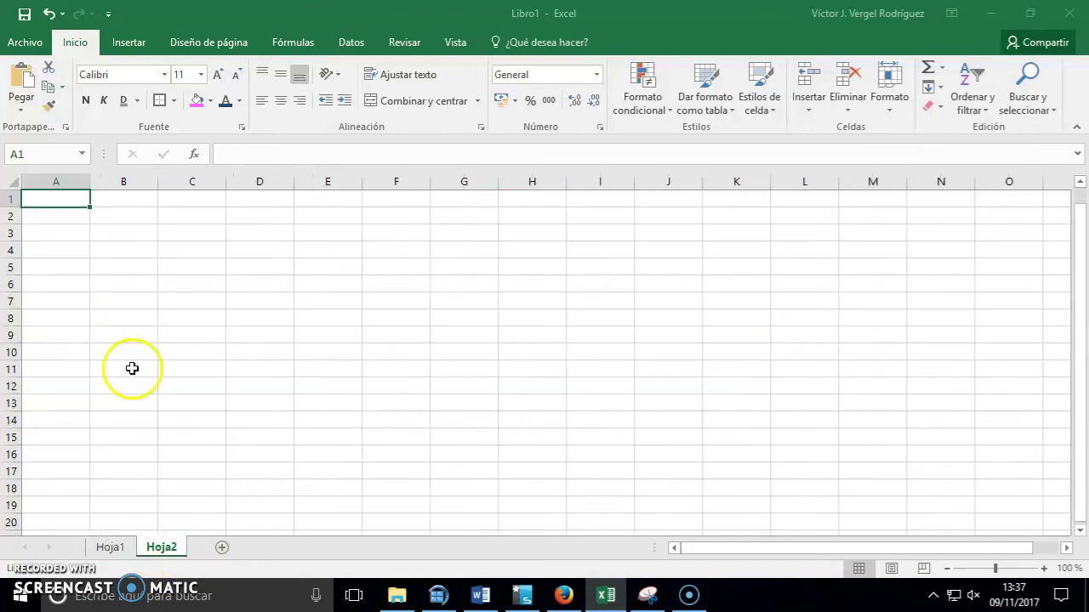
pyautogui.write('1')
pyautogui.press('Return')
pyautogui.click(72, 198)
pyautogui.press('Right')
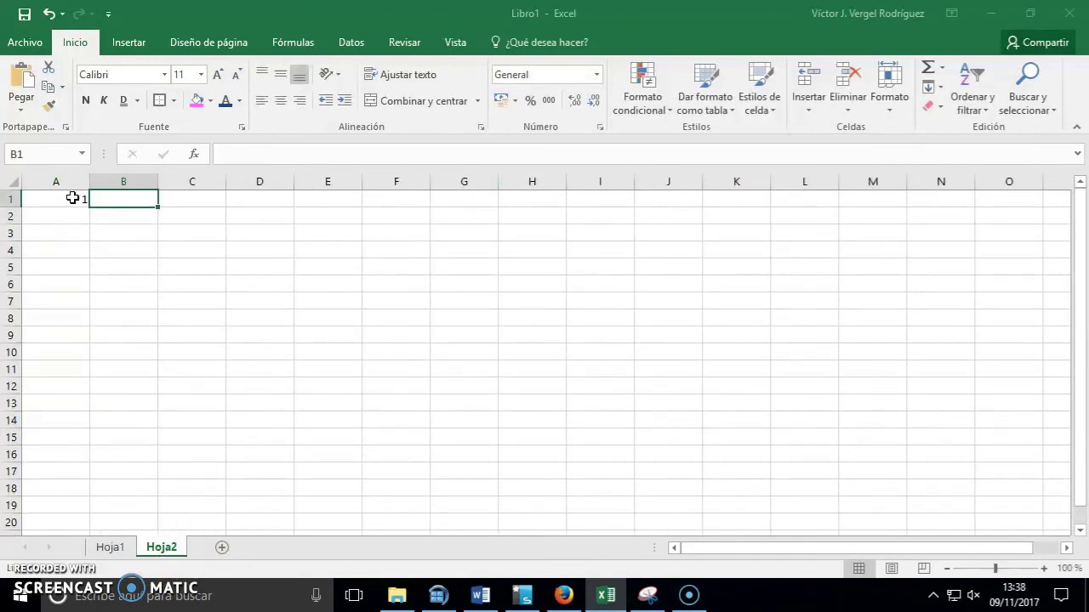
pyautogui.write('2')
pyautogui.press('Tab')
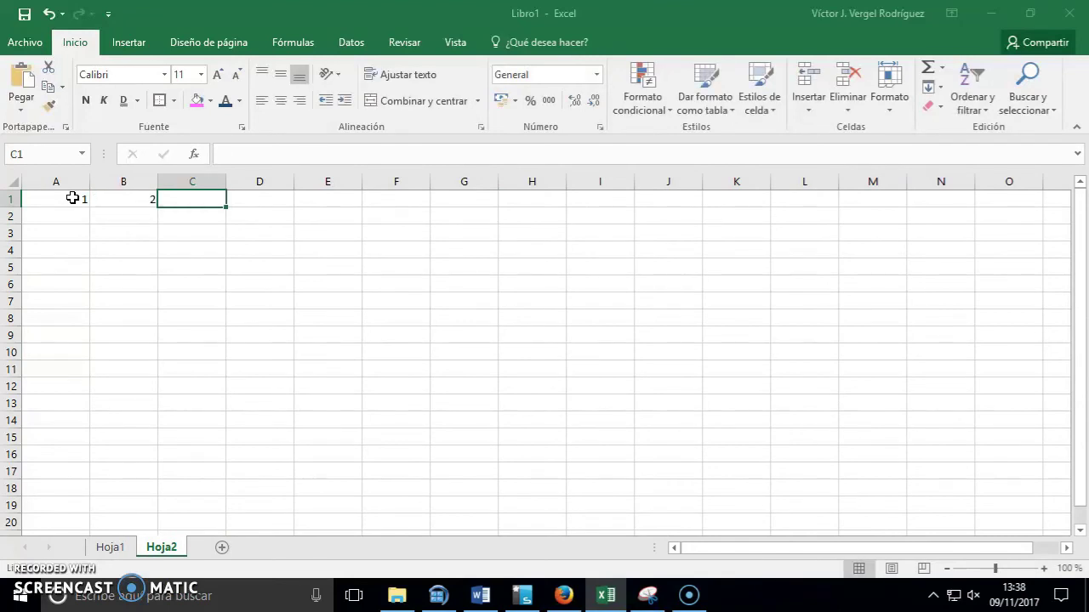
pyautogui.write('3')
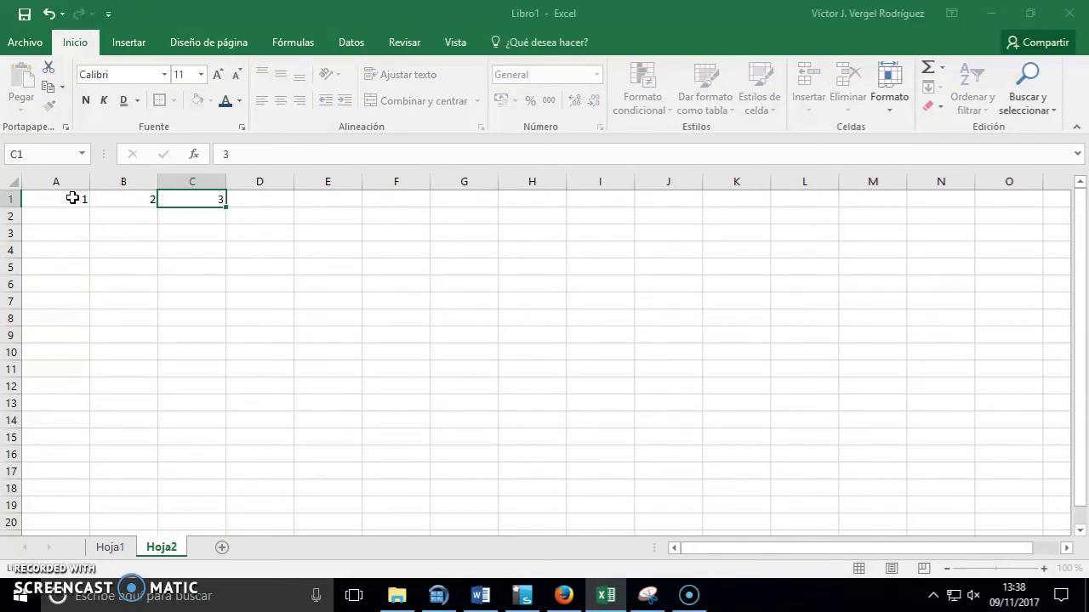
pyautogui.press('Tab')
# - Enter the sum formula =A1+B1+C1 in D1, giving 6
pyautogui.write('=s')
pyautogui.press('BackSpace')
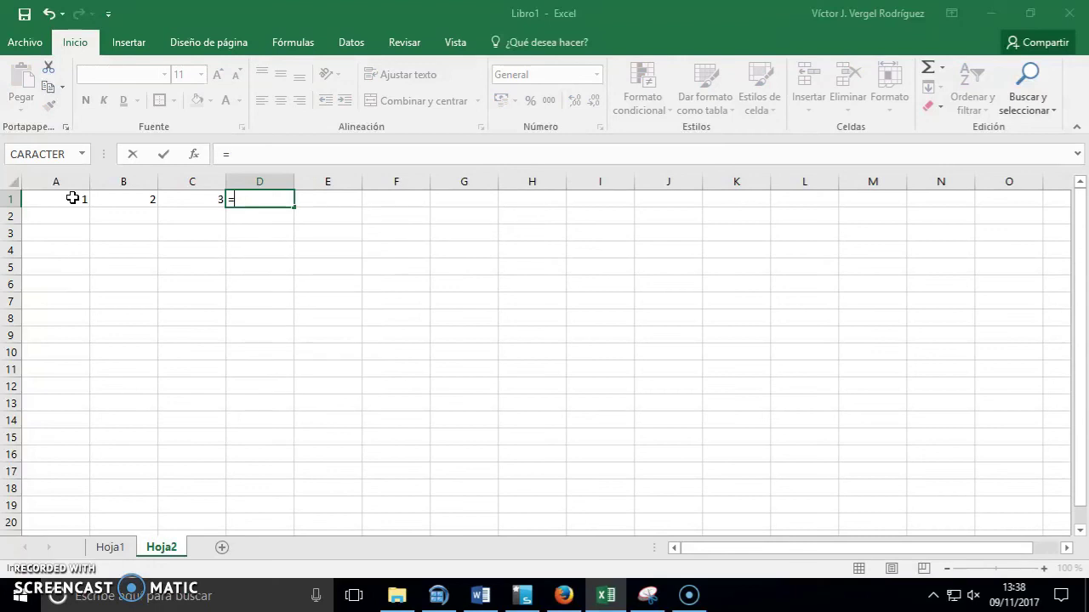
pyautogui.click(72, 197)
pyautogui.write('+')
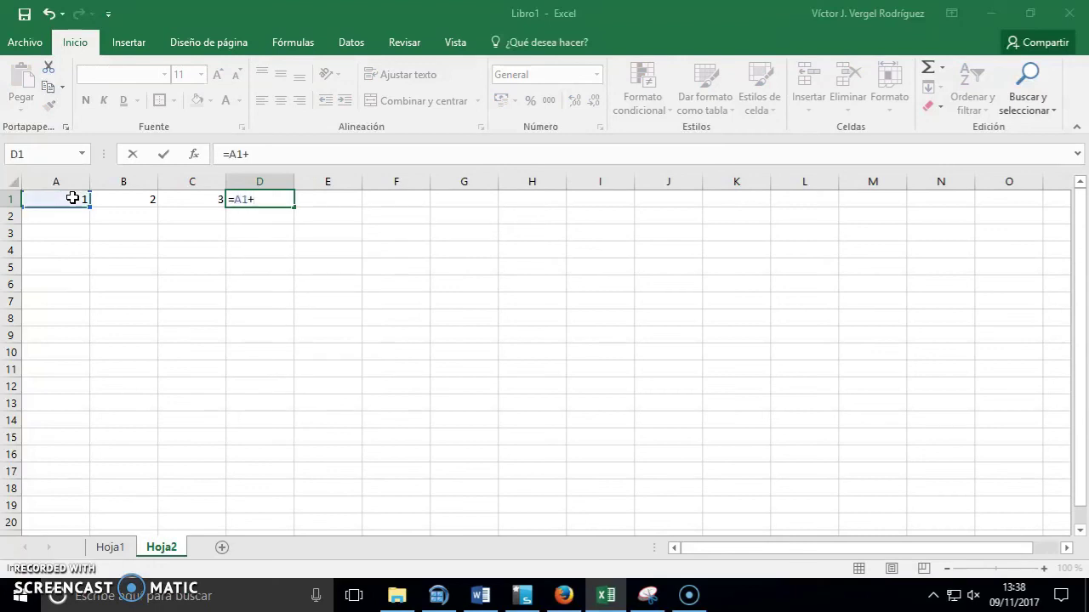
pyautogui.write('a')
pyautogui.press('BackSpace')
pyautogui.write('b1')
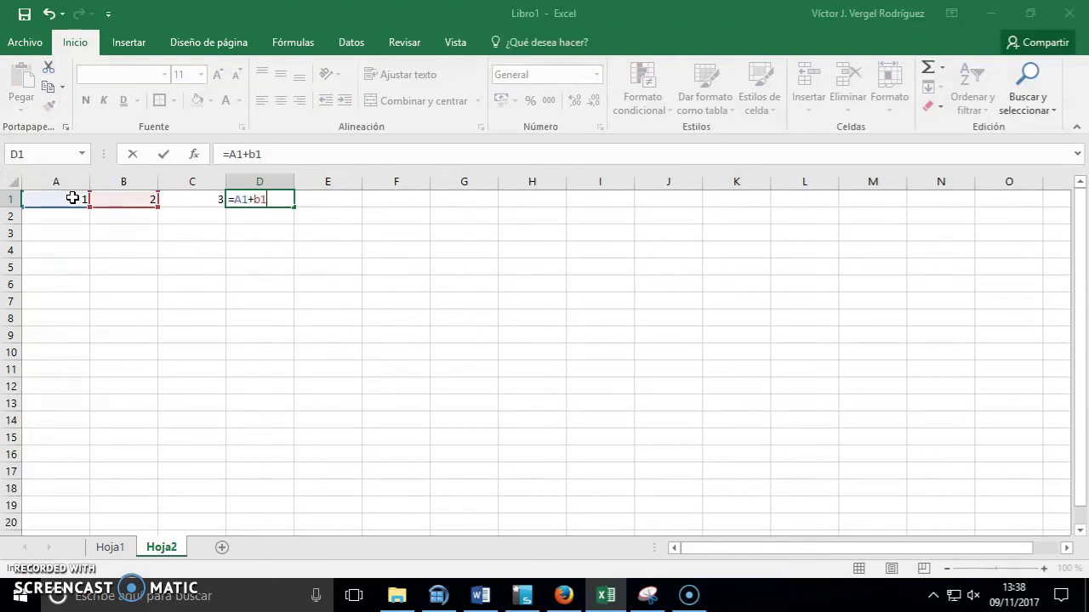
pyautogui.write('1')
pyautogui.press('Return')
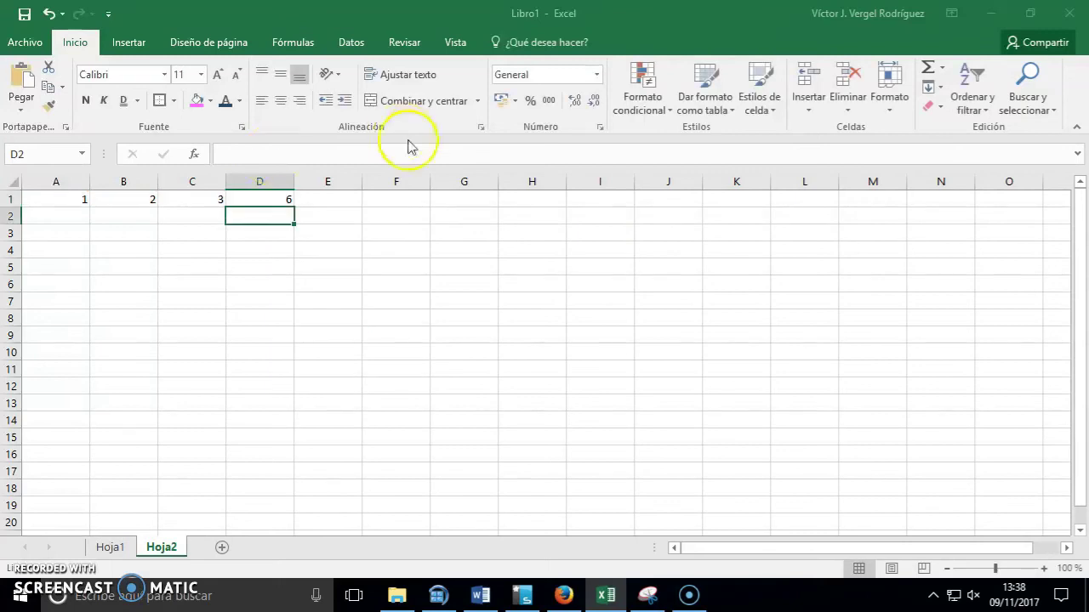
# - Extend the 1, 2, 3 values in A1:C1 down to row 6, filling A1:C6
pyautogui.click(274, 202)
pyautogui.moveTo(72, 200)
pyautogui.mouseDown()
pyautogui.moveTo(186, 200)
pyautogui.moveTo(231, 298)
pyautogui.mouseUp()
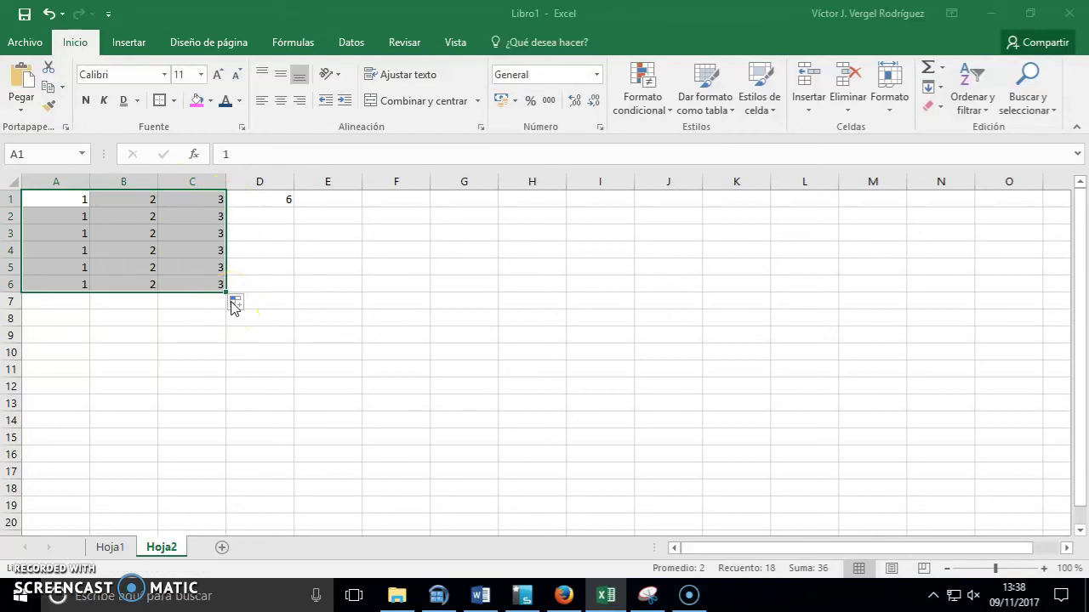
pyautogui.click(219, 282)
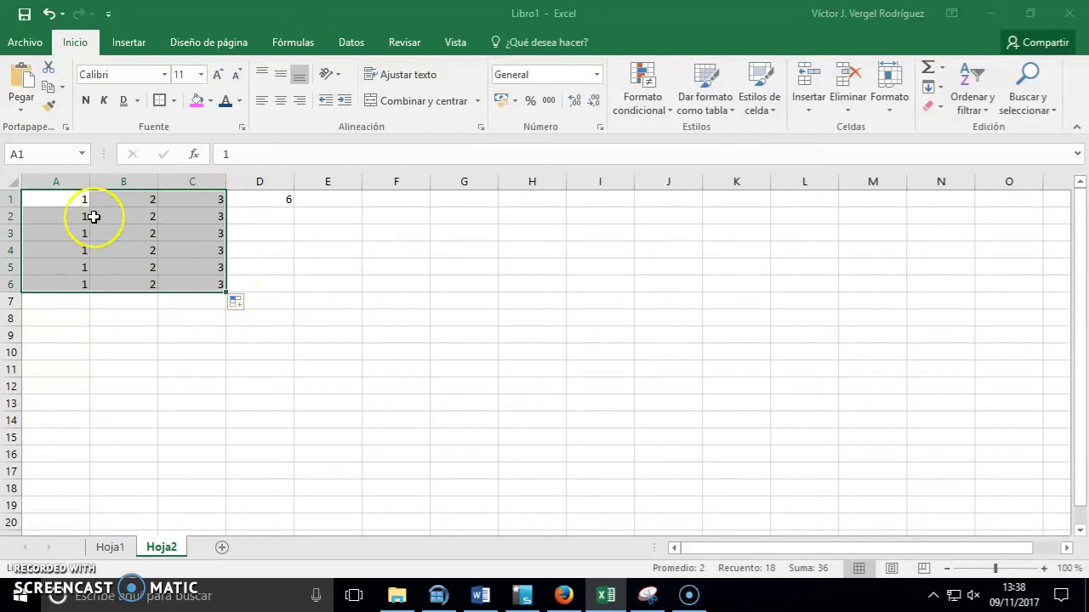
pyautogui.moveTo(52, 199)
pyautogui.mouseDown()
pyautogui.moveTo(192, 206)
pyautogui.moveTo(223, 286)
pyautogui.mouseUp()
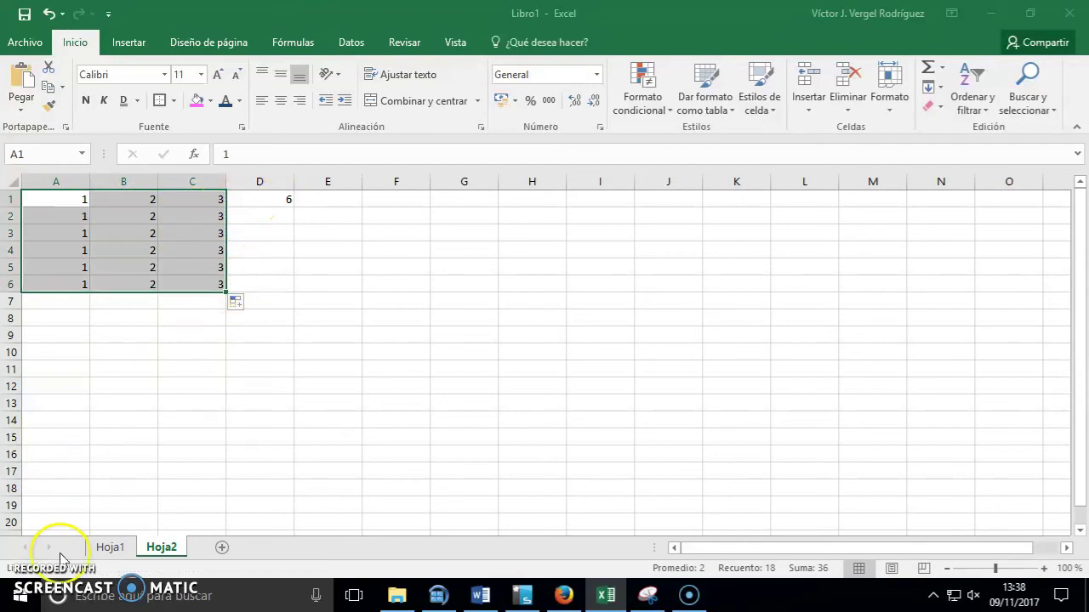
# - Copy D1's sum formula into D6 and inspect the pasted formula
pyautogui.click(285, 198)
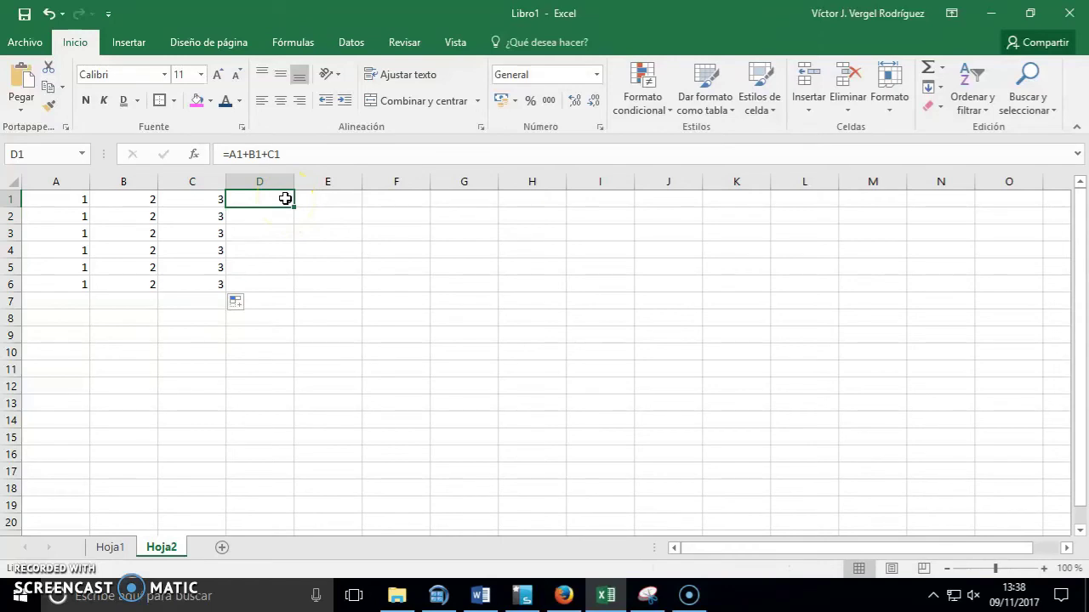
pyautogui.hotkey('ctrl', 'c')
pyautogui.press('Down')
pyautogui.press('Down')
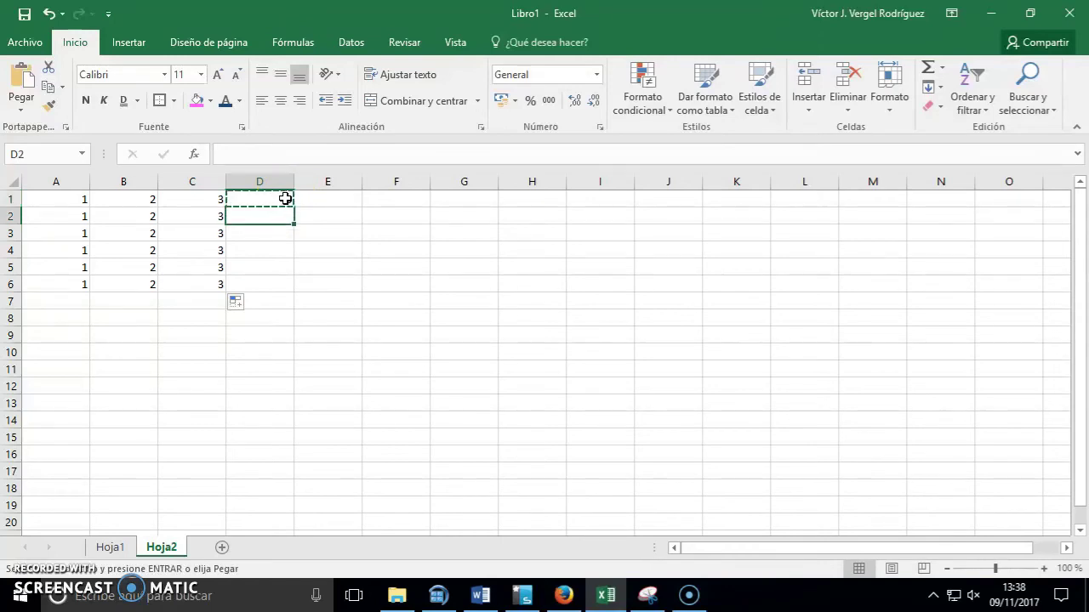
pyautogui.press('Down')
pyautogui.press('Down')
pyautogui.press('Down')
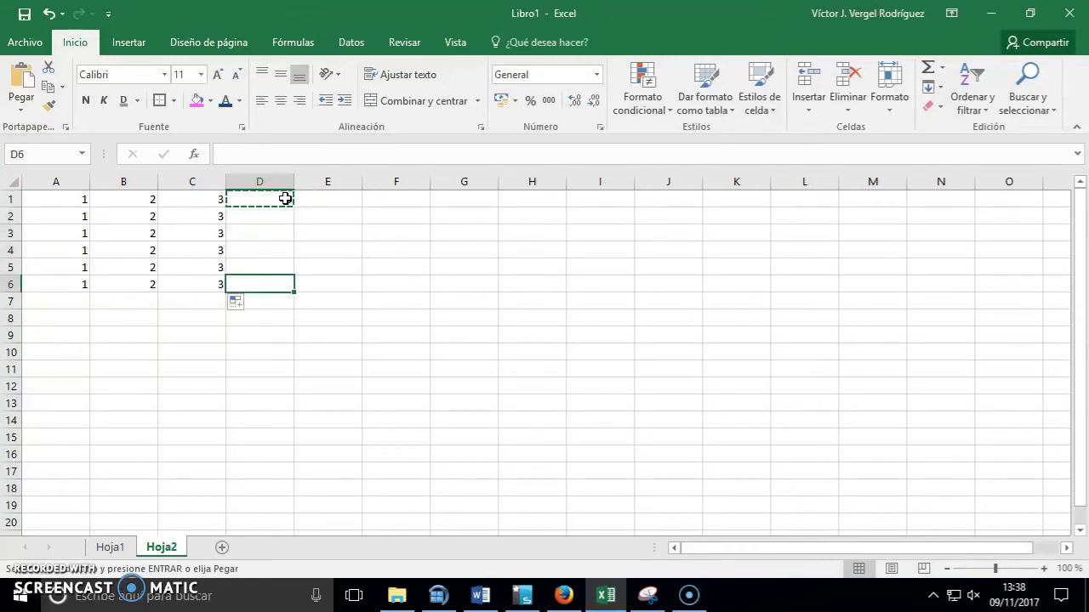
pyautogui.hotkey('ctrl', 'v')
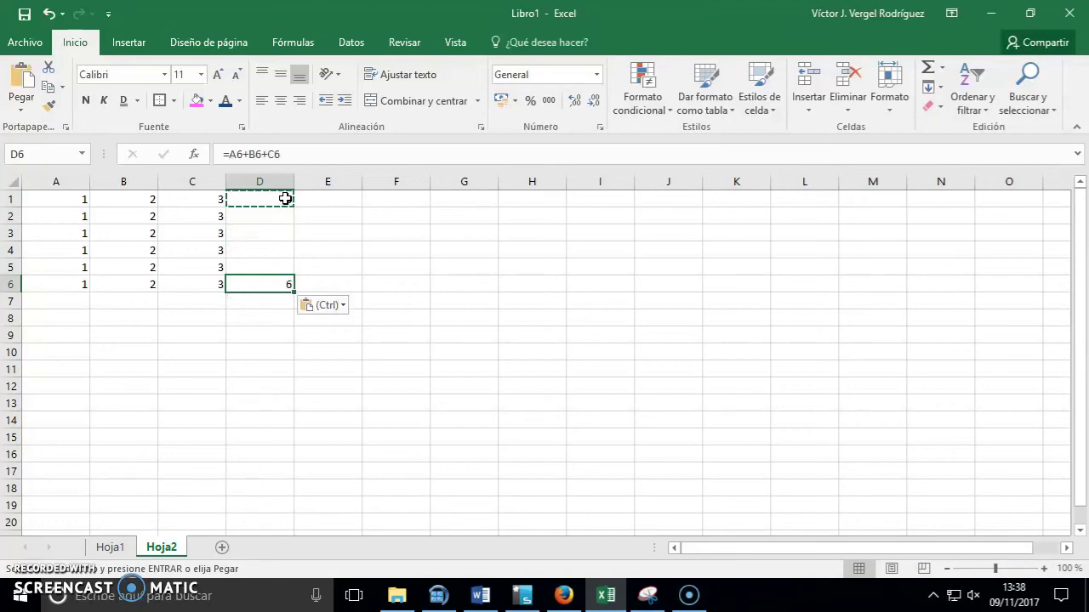
pyautogui.click(267, 154)
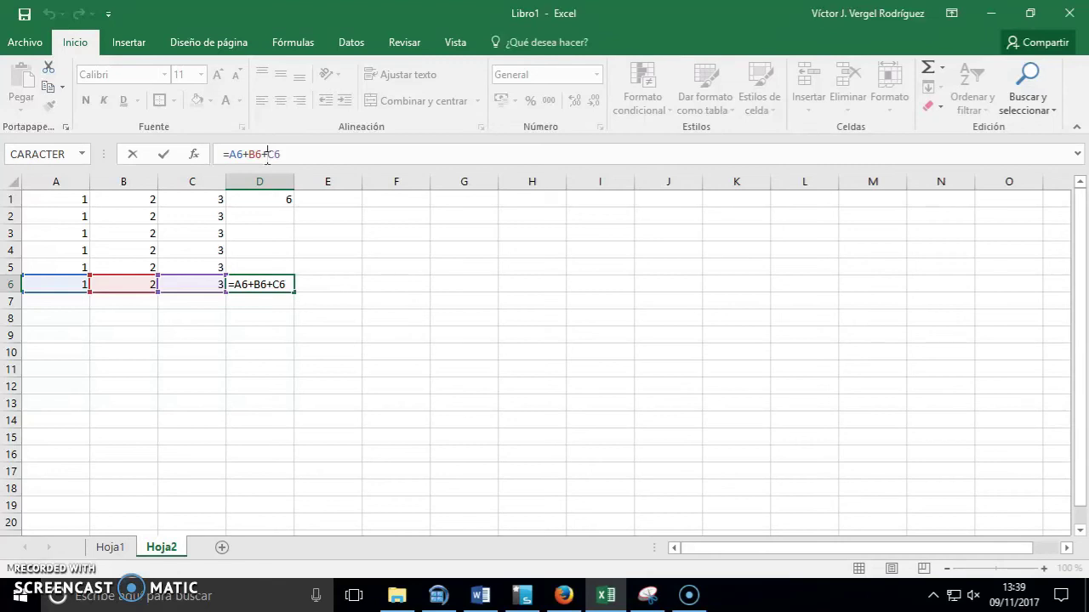
pyautogui.hotkey('ctrl', 'Return')
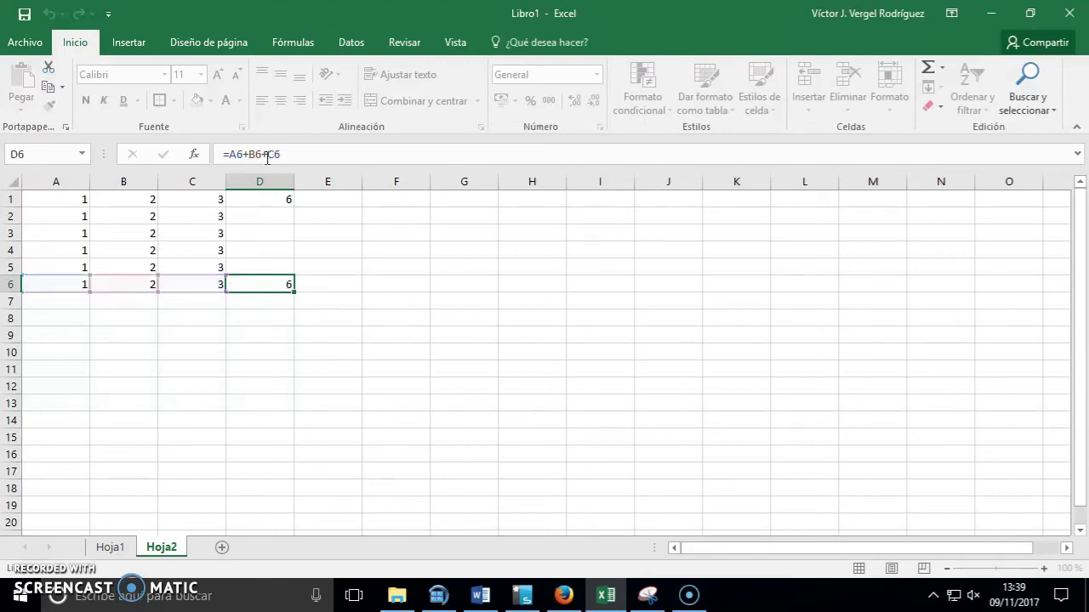
# - Copy D1's formula into D3 and check it reads =A3+B3+C3
pyautogui.press('Up')
pyautogui.press('Up')
pyautogui.press('Up')
pyautogui.press('Up')
pyautogui.press('Up')
pyautogui.hotkey('ctrl', 'c')
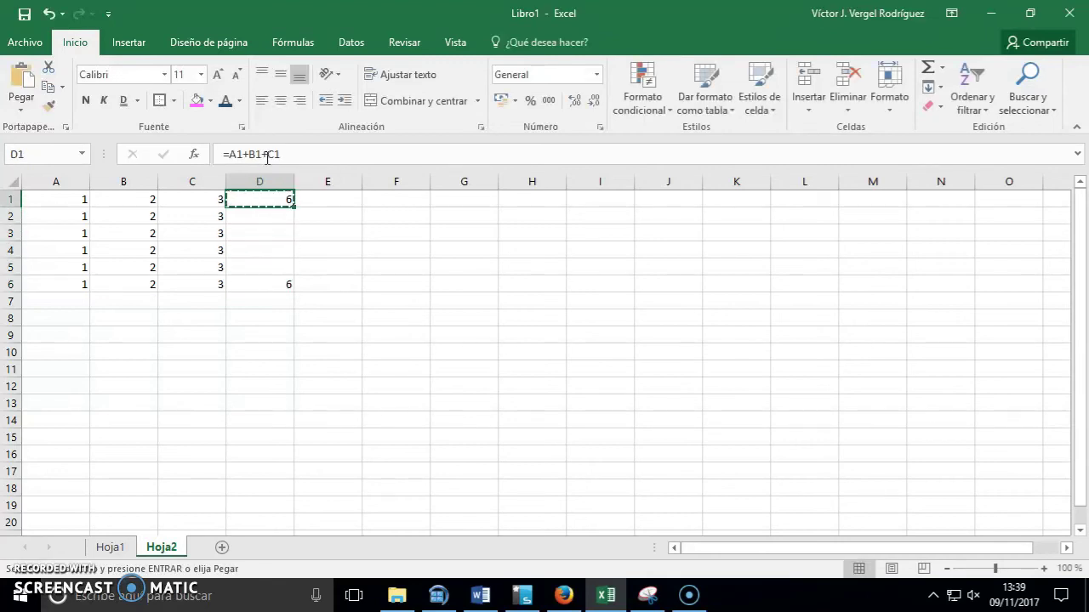
pyautogui.press('Down')
pyautogui.press('Down')
pyautogui.press('Down')
pyautogui.press('Up')
pyautogui.hotkey('ctrl', 'v')
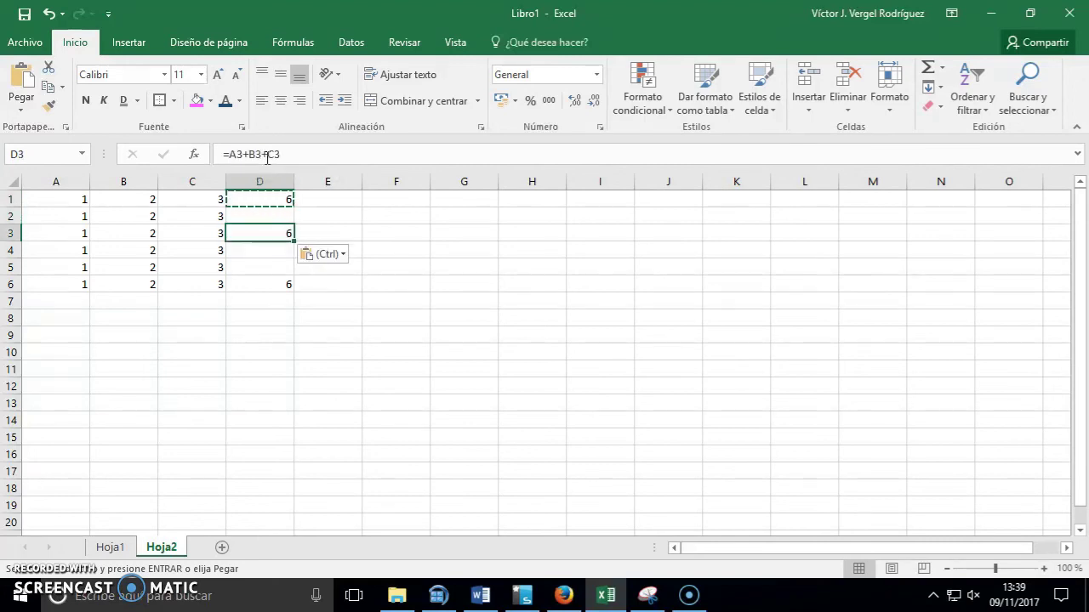
pyautogui.press('F2')
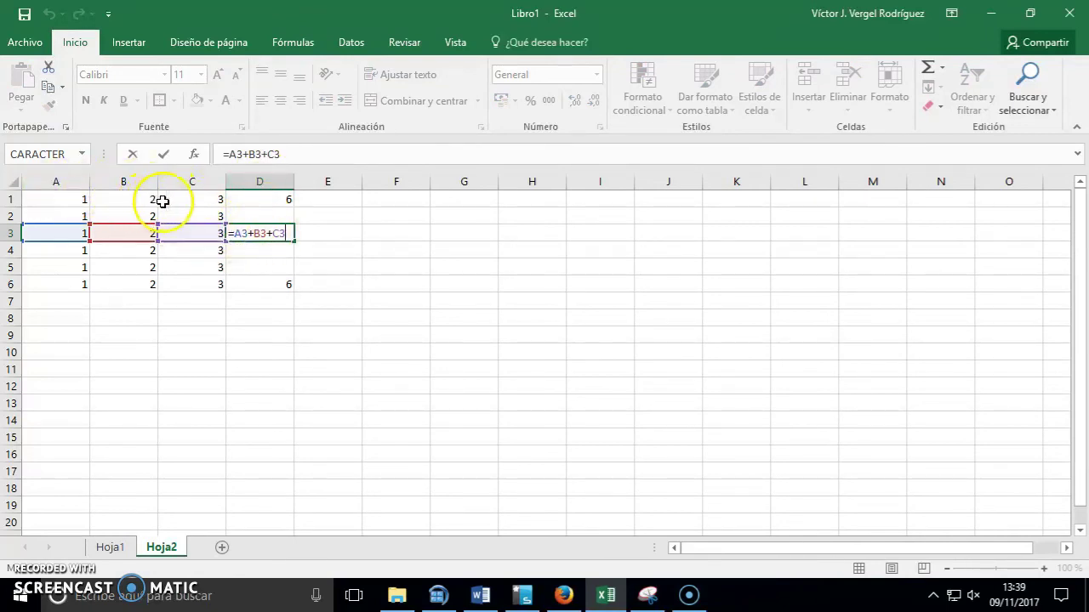
pyautogui.click(274, 197)
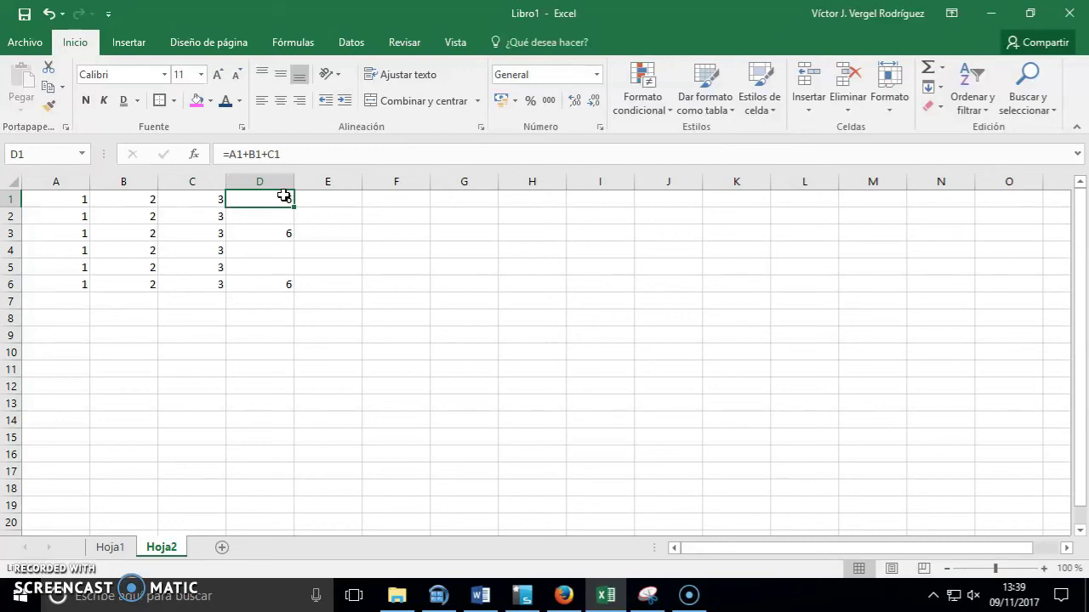
# - Paste D1's result into D2 as the fixed value 6
pyautogui.hotkey('ctrl', 'c')
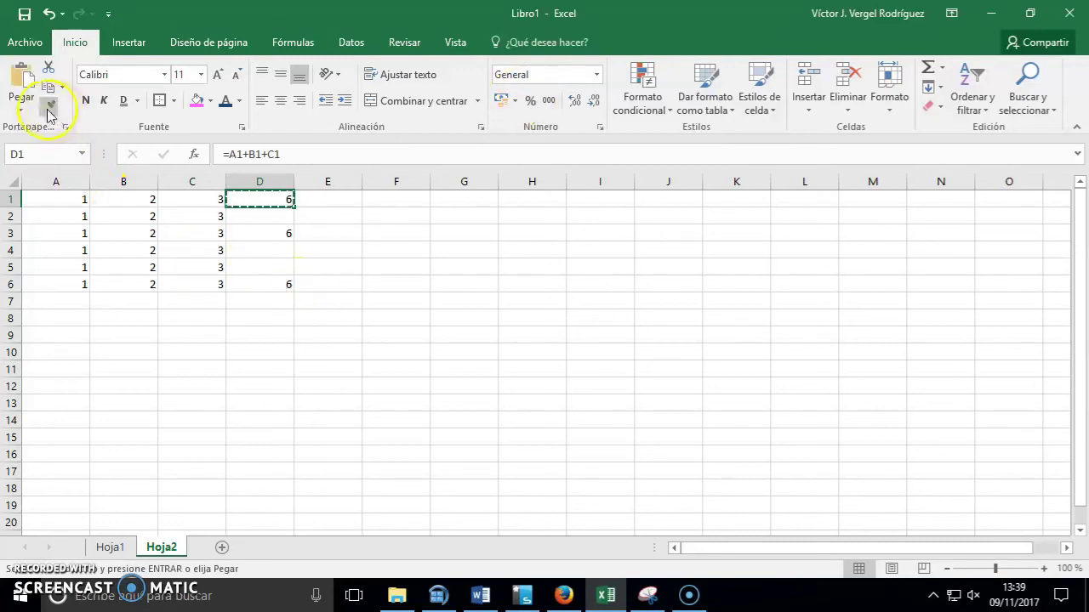
pyautogui.click(25, 109)
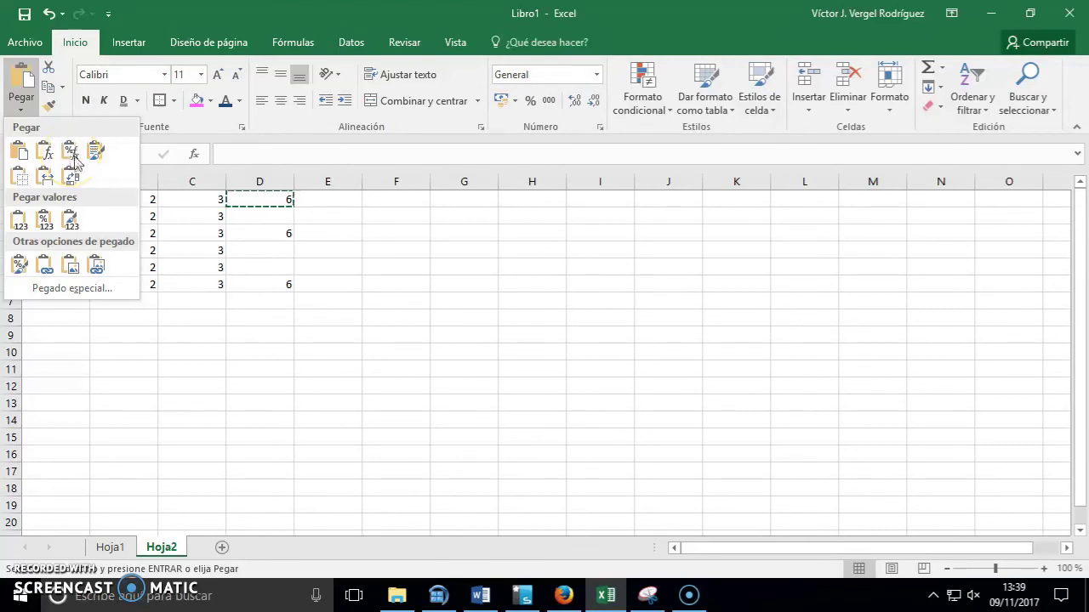
pyautogui.click(264, 214)
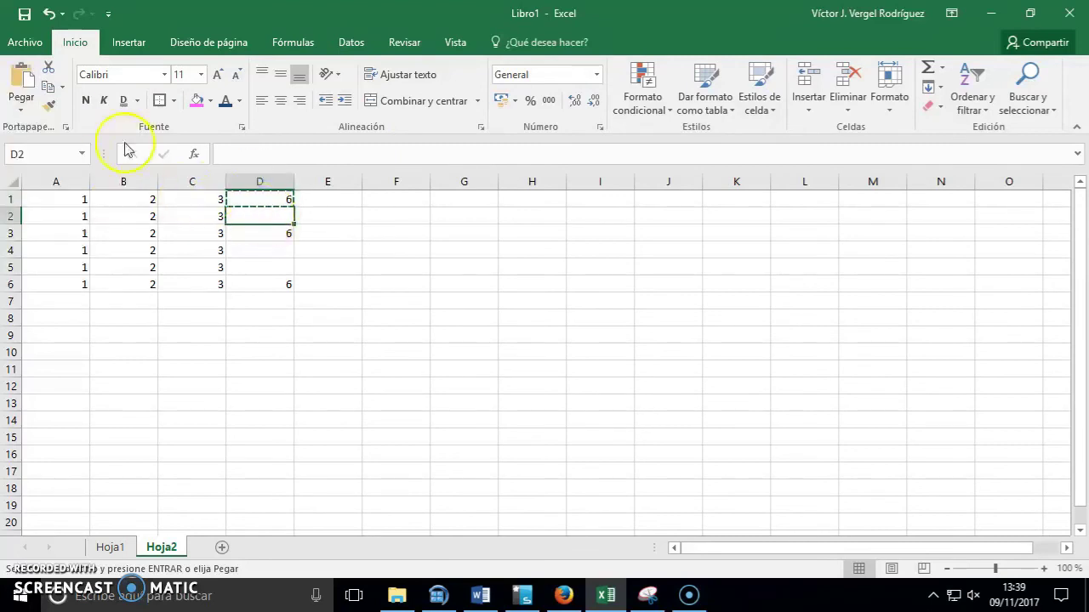
pyautogui.click(24, 100)
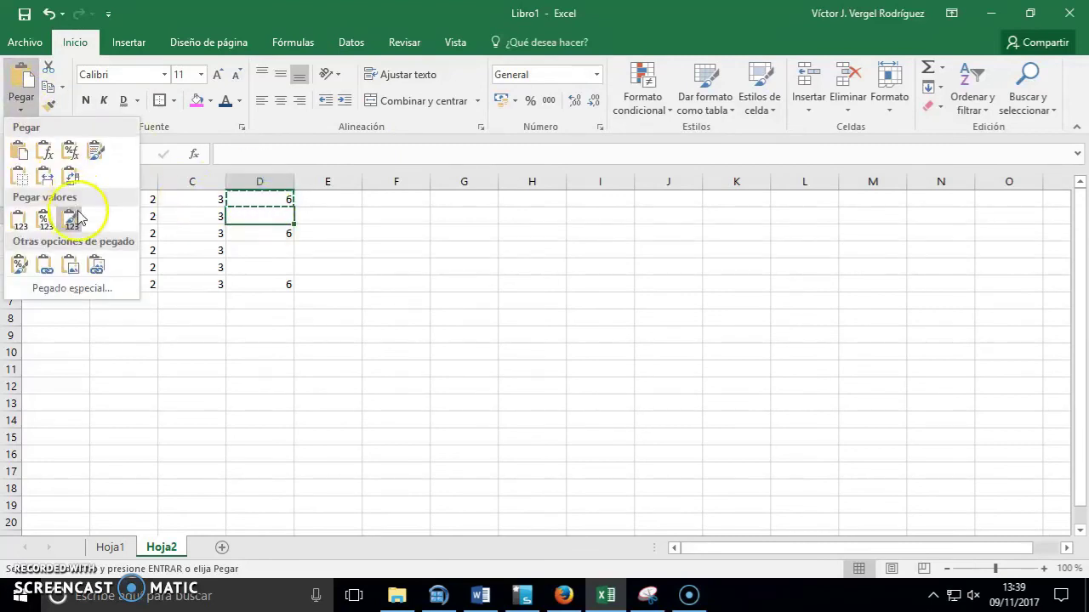
pyautogui.click(24, 228)
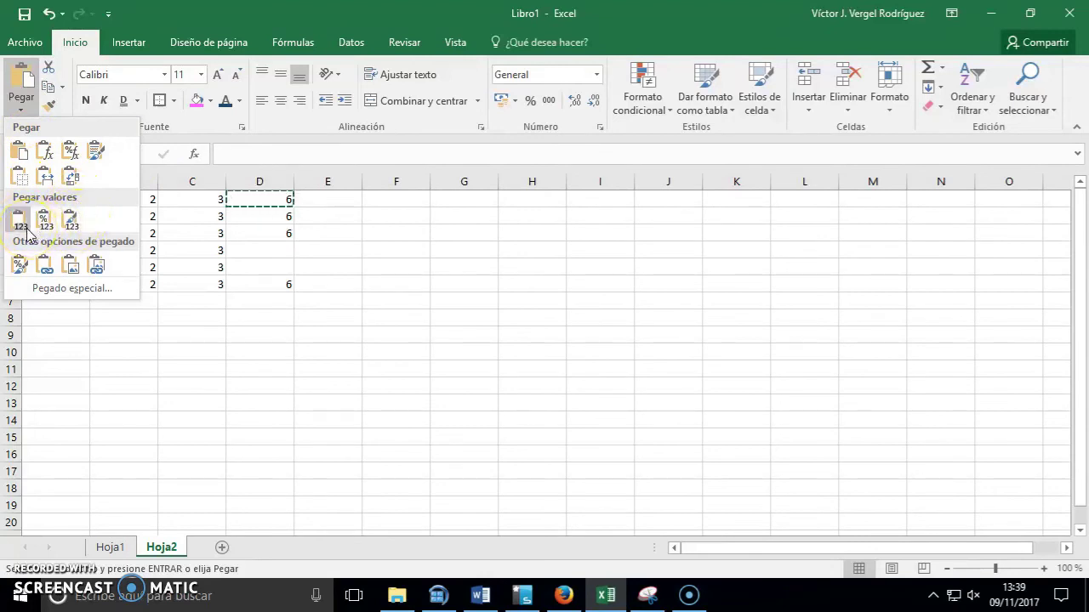
pyautogui.click(281, 223)
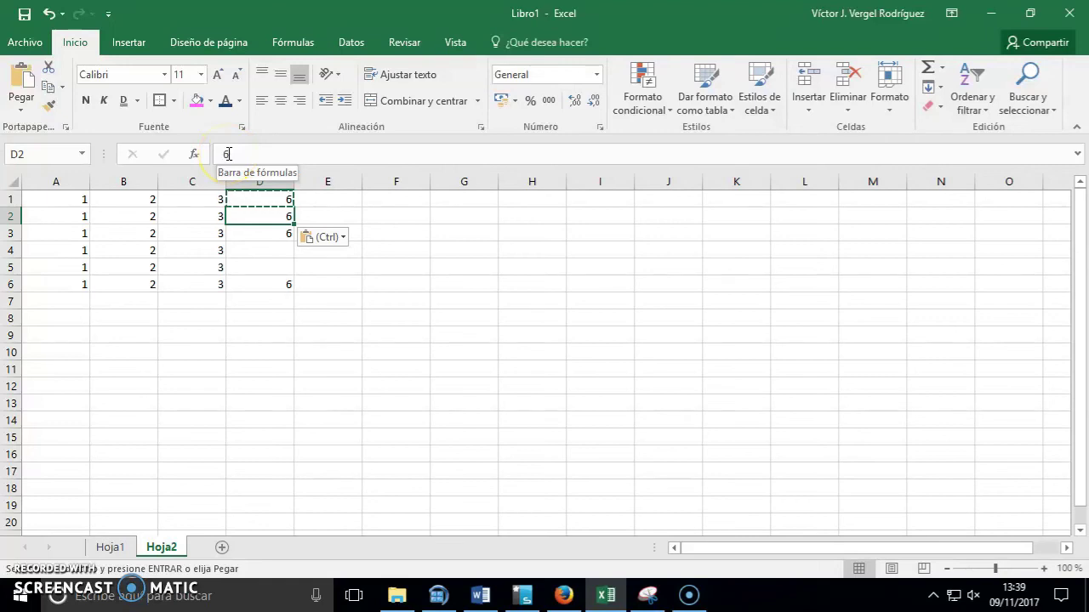
# - Change A1 to 10 so D1's total becomes 15
pyautogui.press('Left')
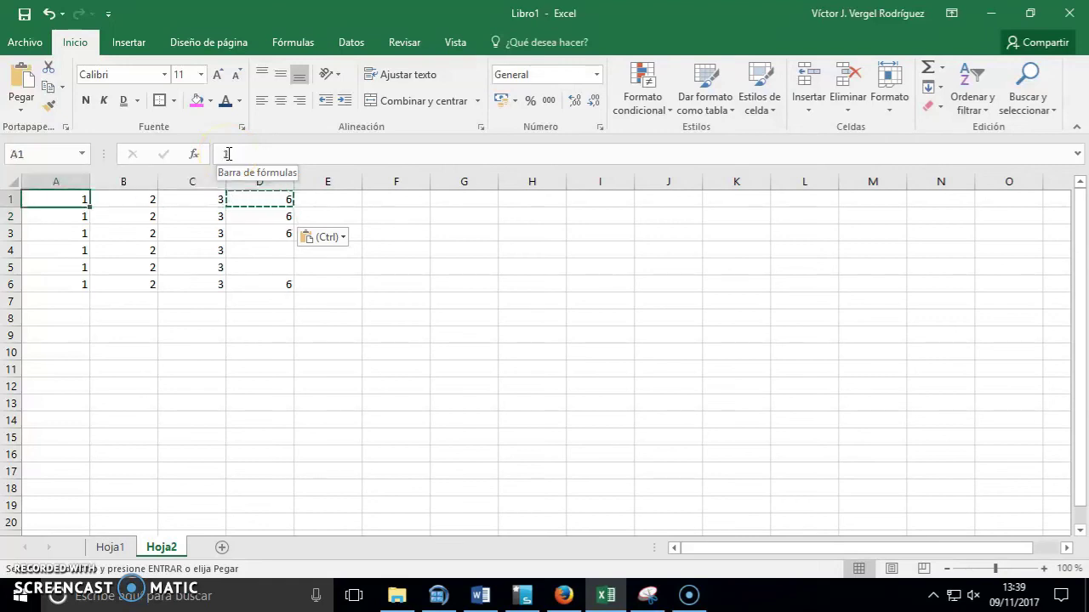
pyautogui.write('10')
pyautogui.press('Return')
pyautogui.press('Up')
pyautogui.press('Right')
pyautogui.press('Right')
pyautogui.press('Right')
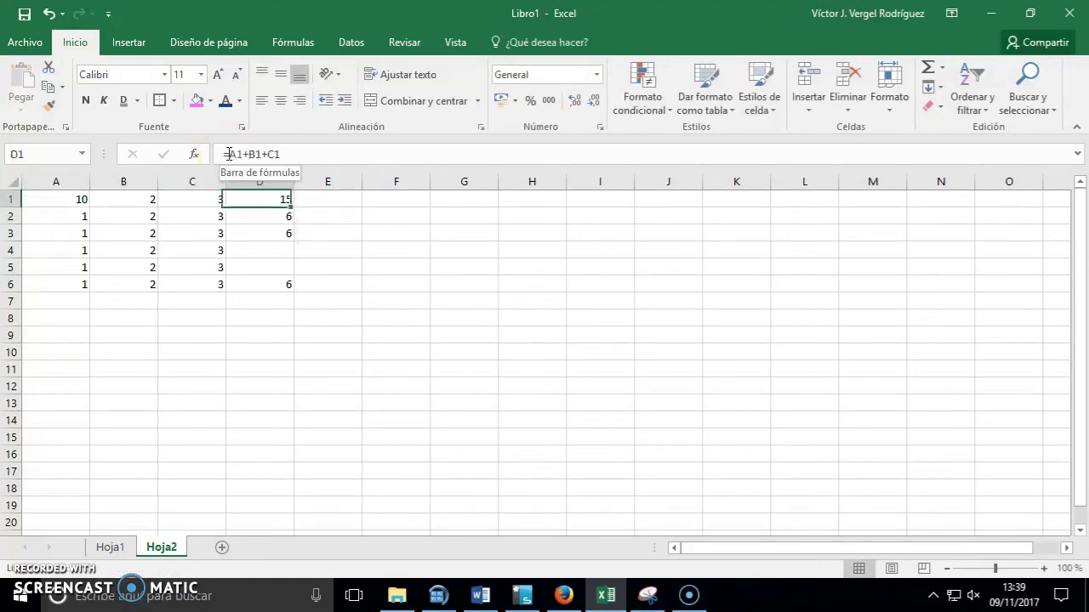
pyautogui.press('Down')
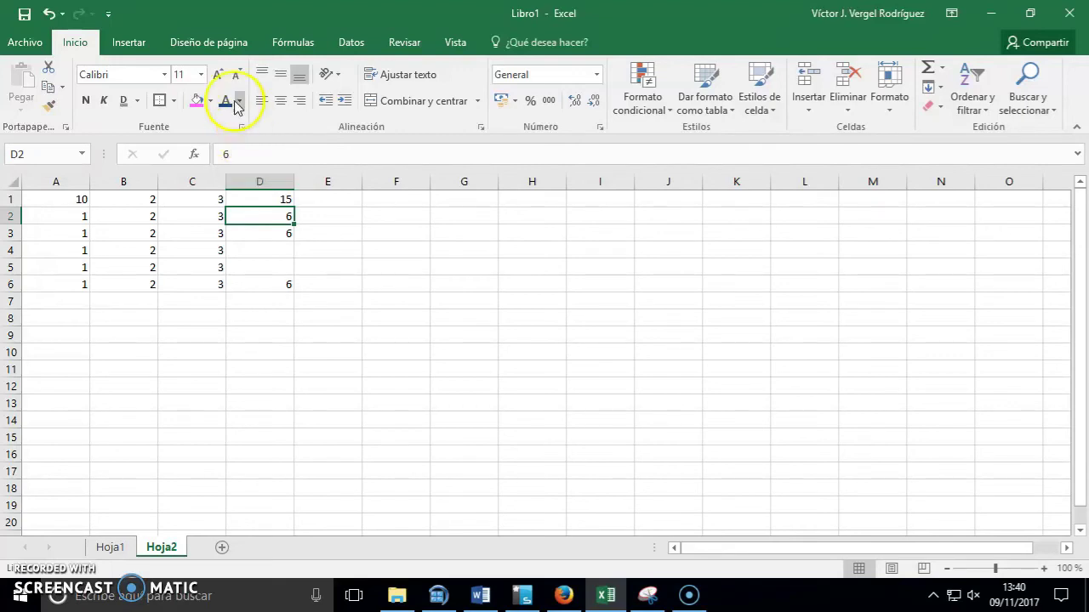
# - Paste only D1's formula into D4 so it becomes =A4+B4+C4
pyautogui.click(262, 194)
pyautogui.hotkey('ctrl', 'c')
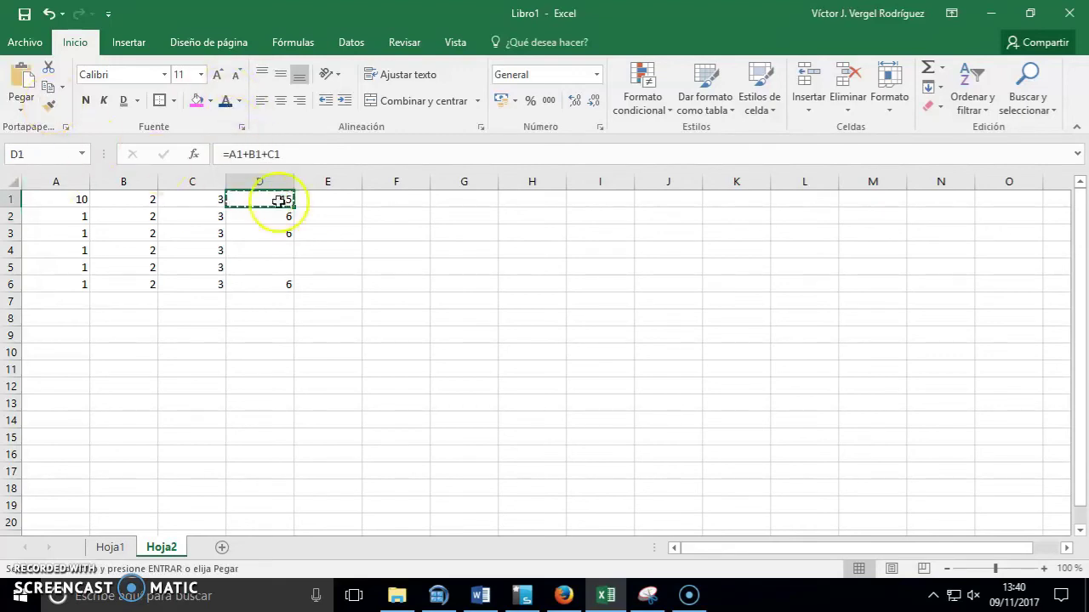
pyautogui.click(21, 109)
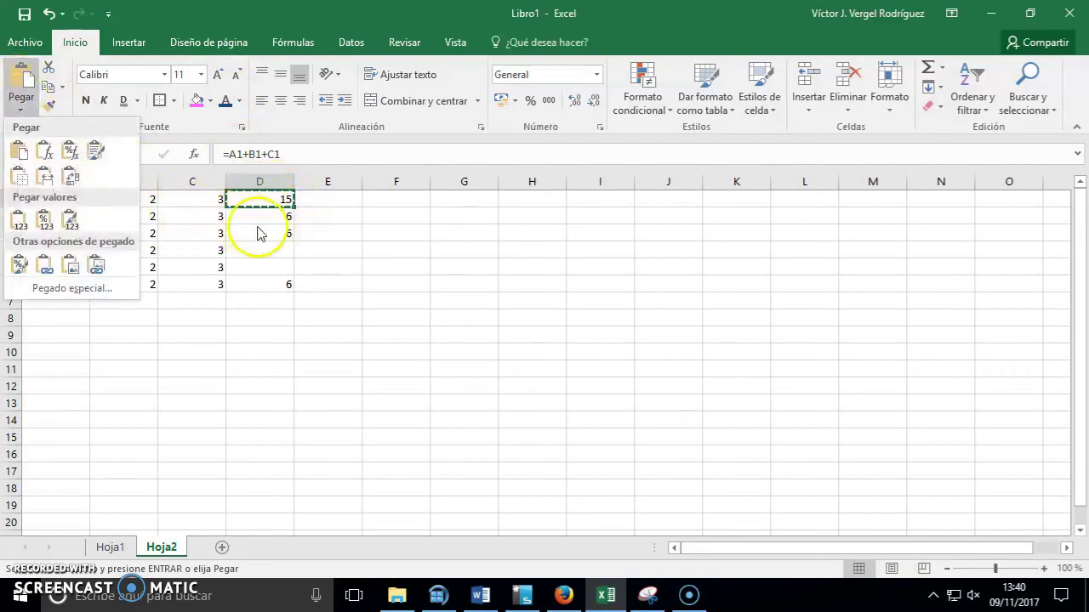
pyautogui.click(262, 250)
pyautogui.click(260, 251)
pyautogui.click(22, 107)
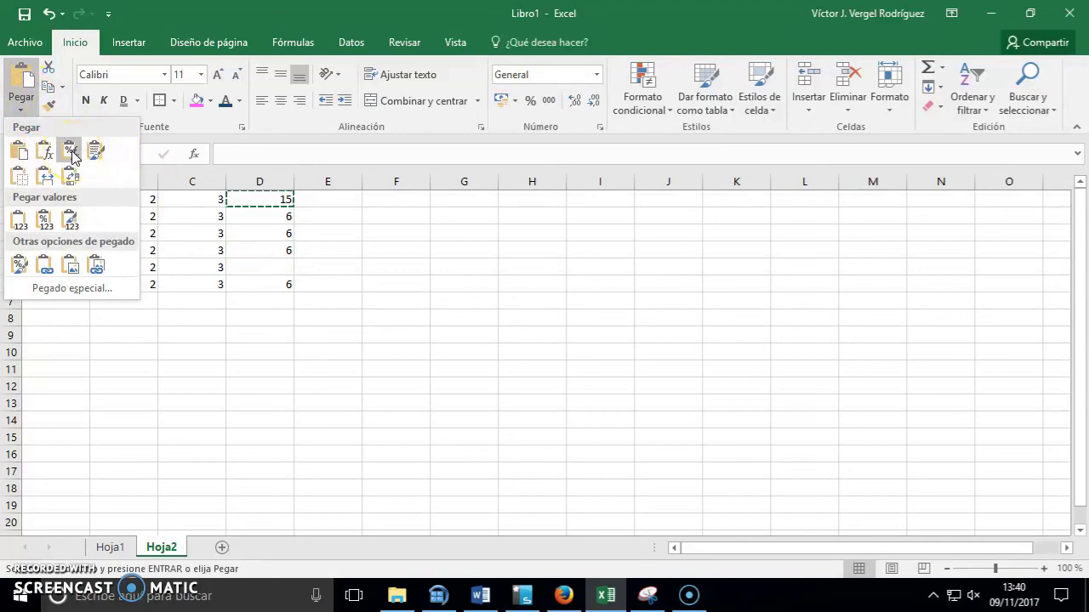
pyautogui.click(47, 160)
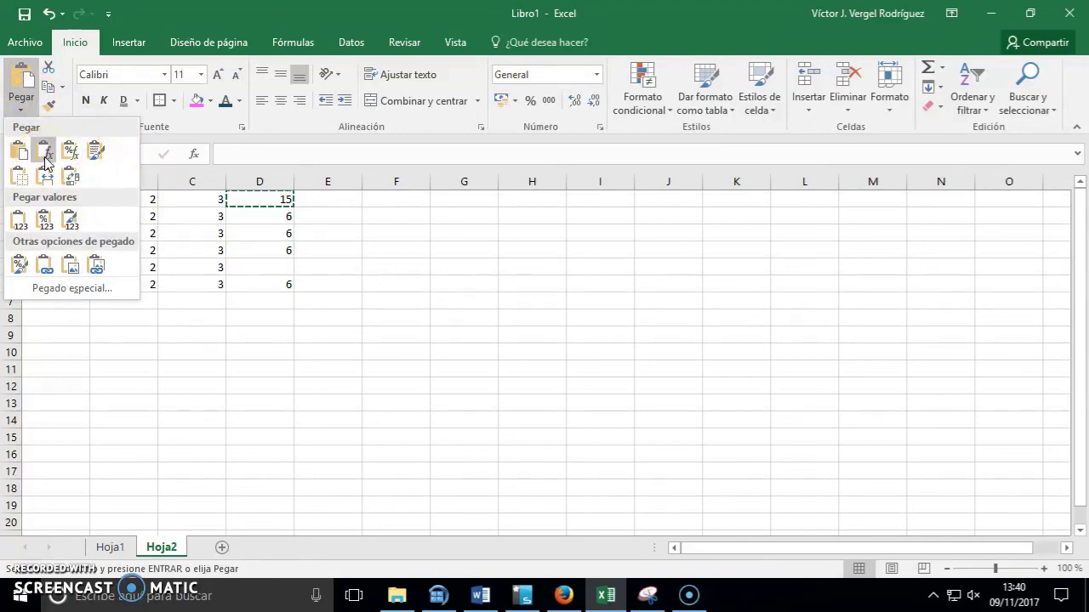
pyautogui.click(270, 156)
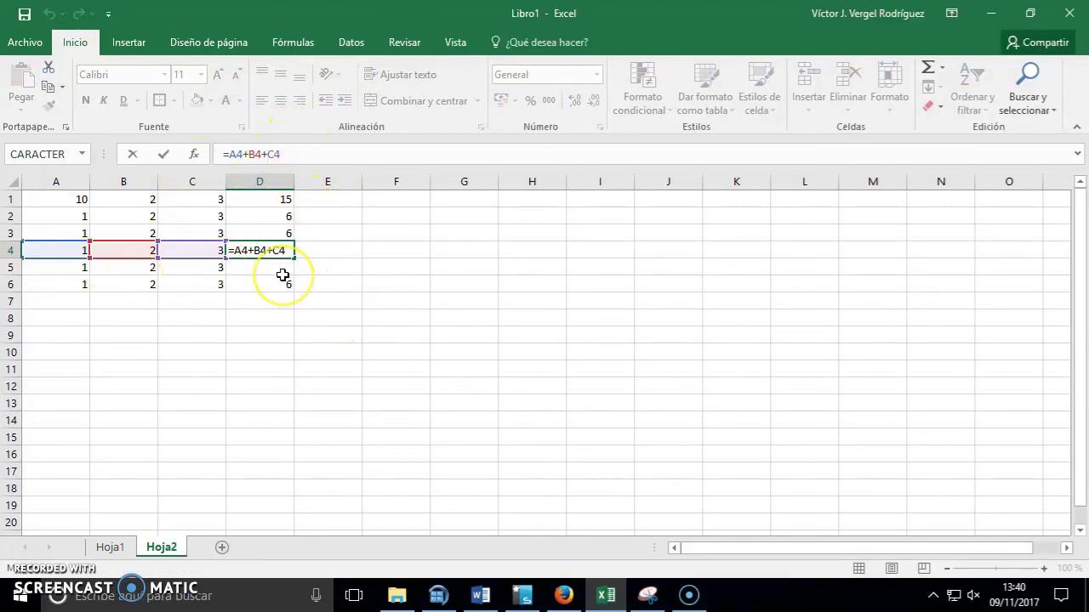
pyautogui.press('Escape')
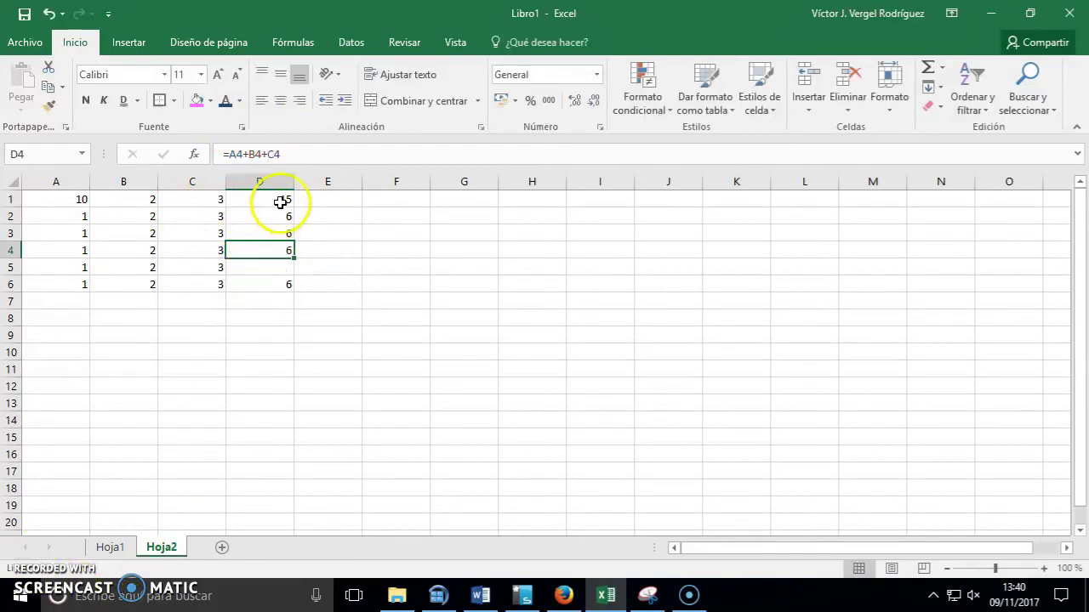
# - Move the D1 formula to D9, keeping its row 1 references
pyautogui.click(287, 196)
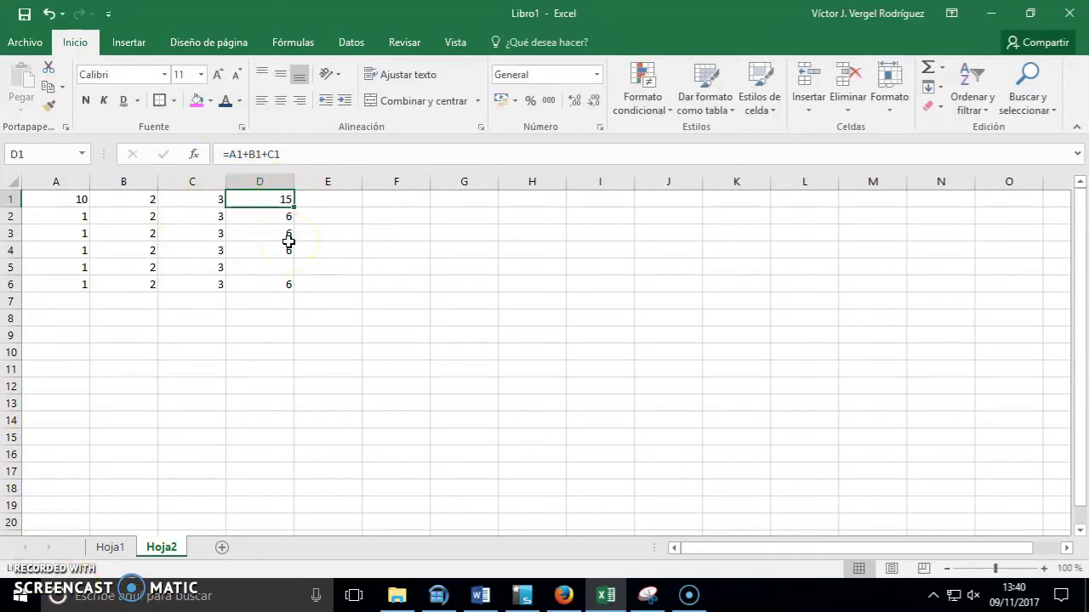
pyautogui.hotkey('ctrl', 'c')
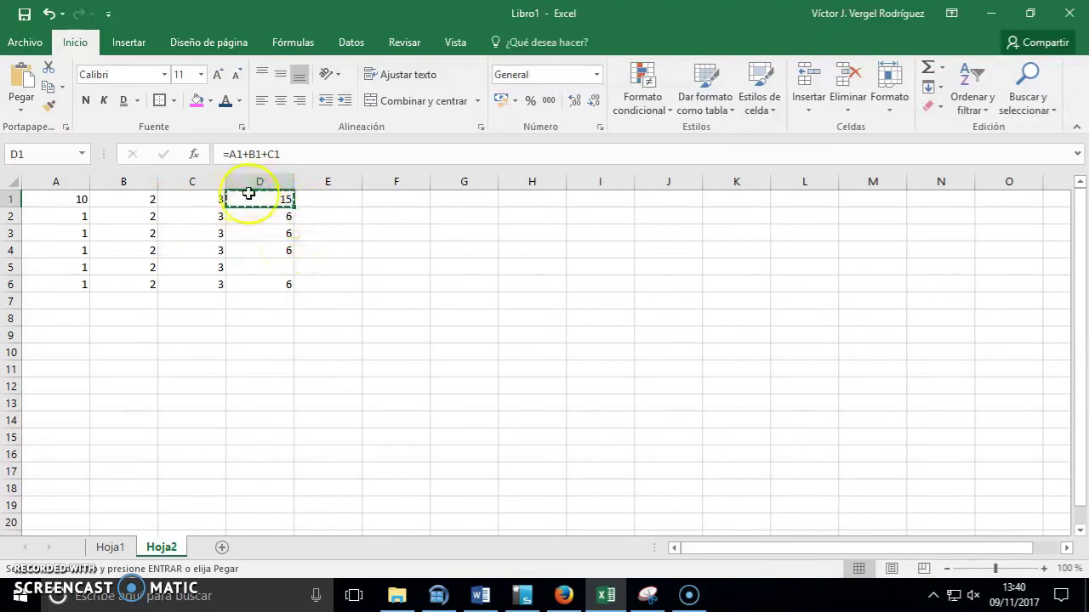
pyautogui.click(286, 337)
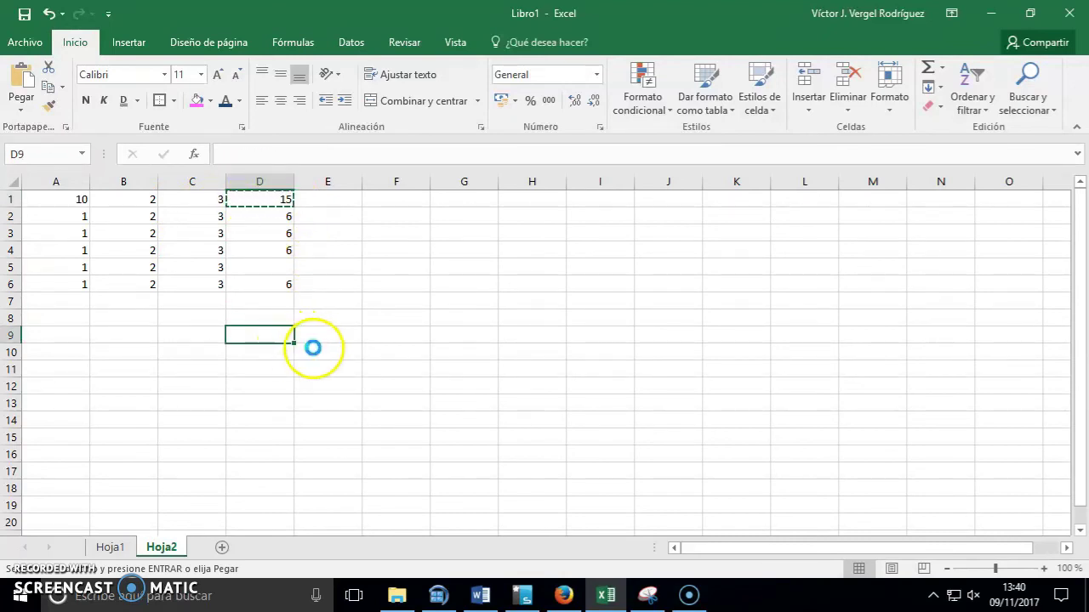
pyautogui.hotkey('ctrl', 'v')
pyautogui.click(256, 154)
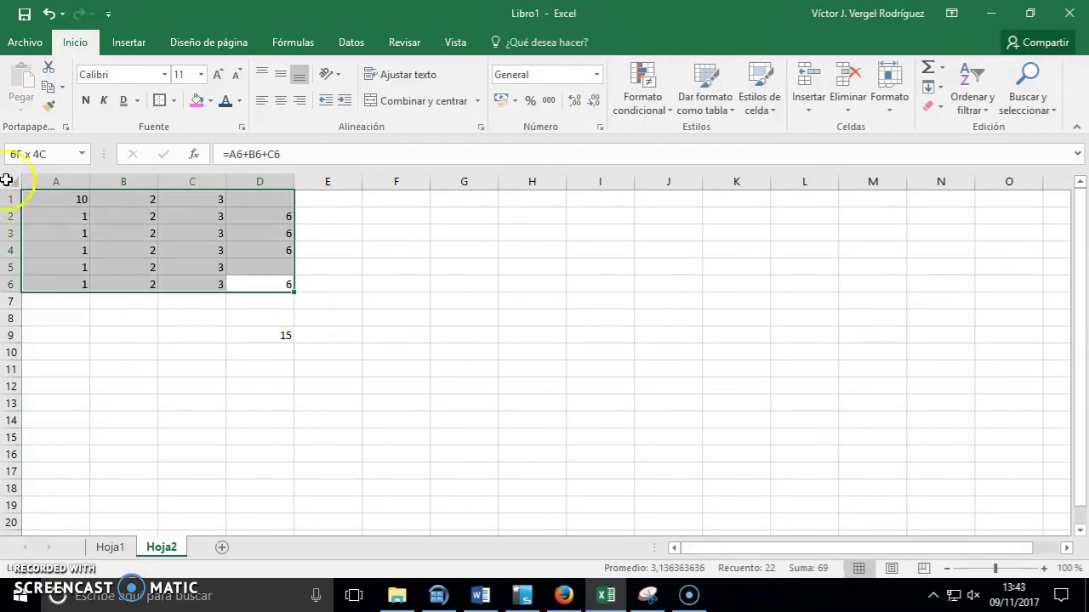
pyautogui.moveTo(6, 179); pyautogui.dragTo(7, 177)
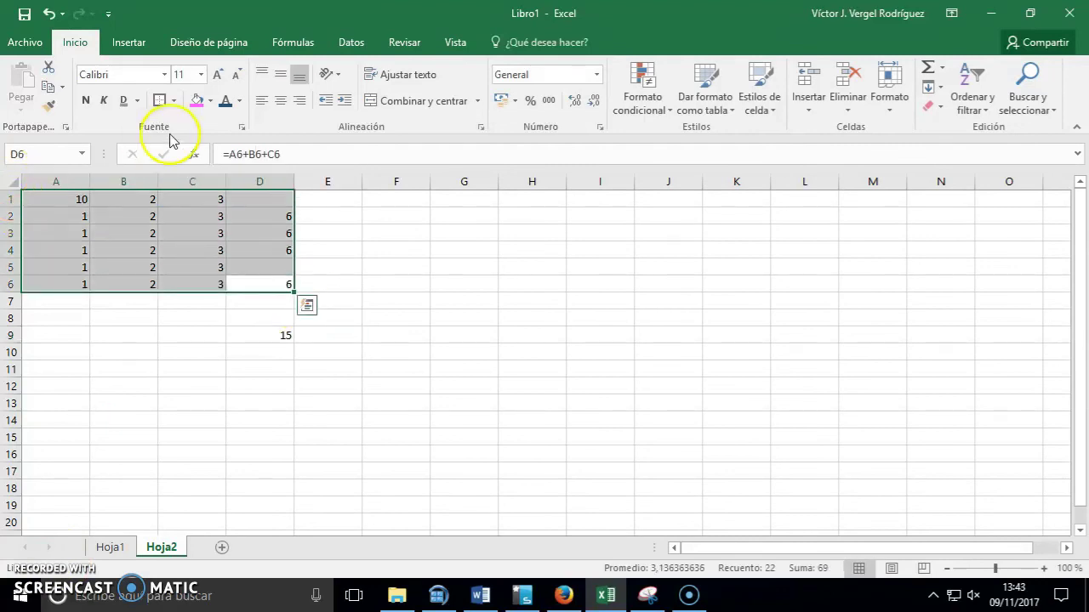
pyautogui.click(62, 87)
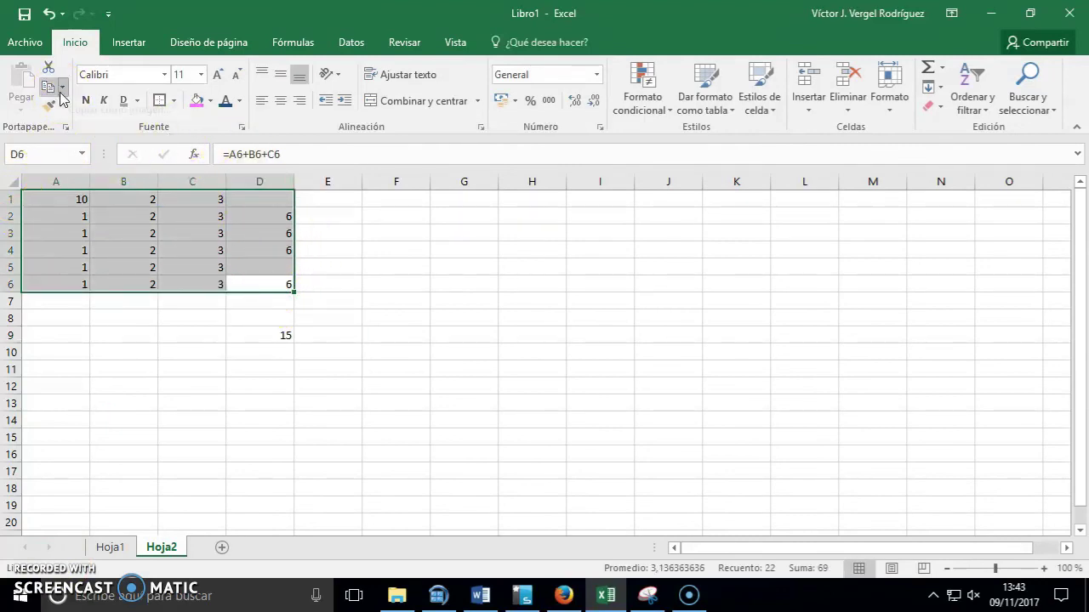
pyautogui.click(70, 106)
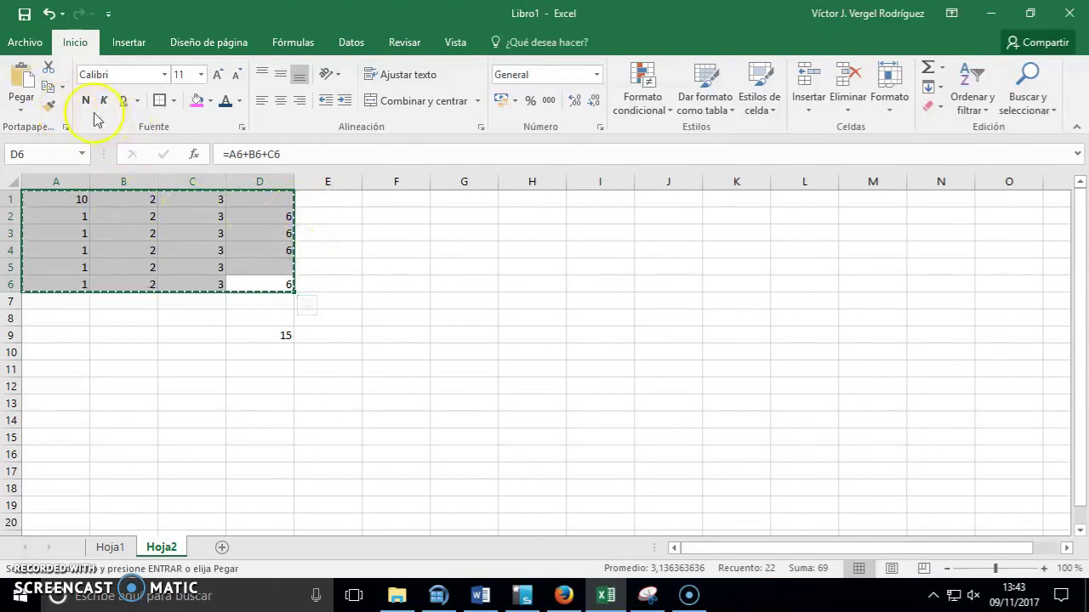
pyautogui.click(61, 87)
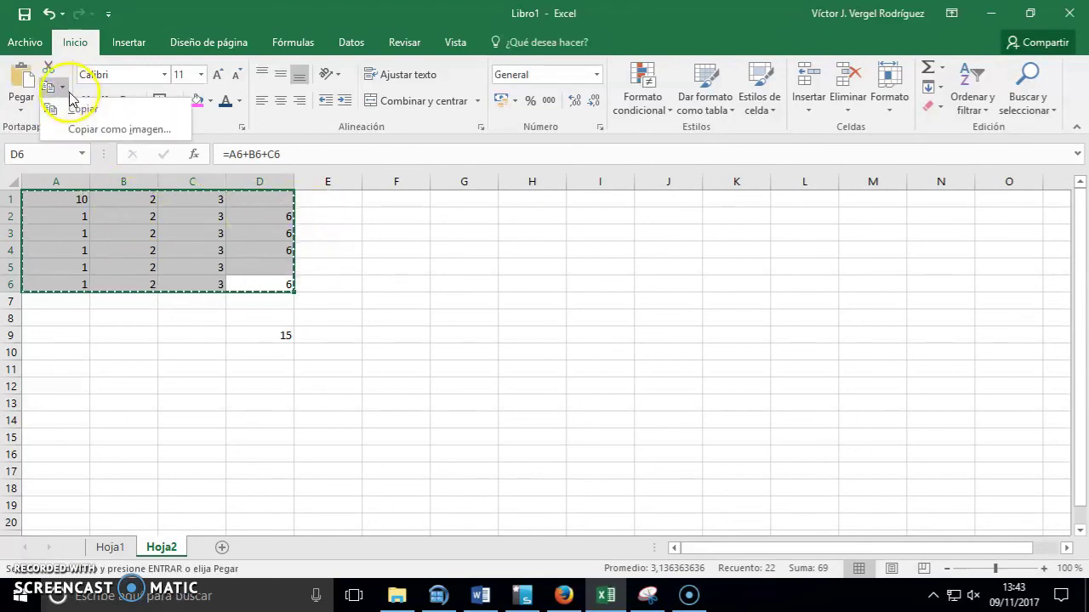
pyautogui.click(119, 129)
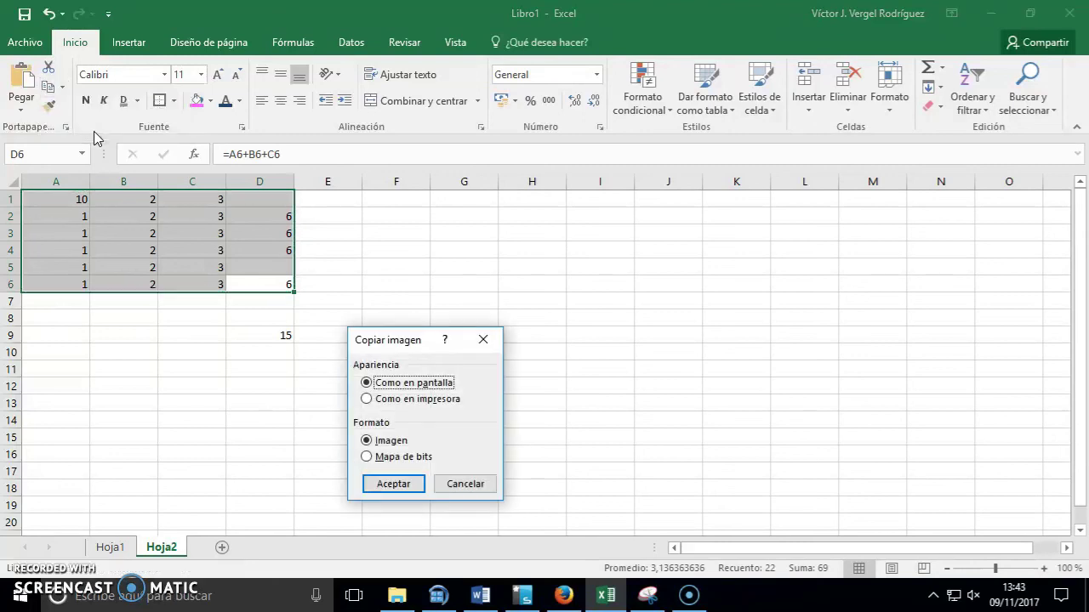
pyautogui.click(393, 483)
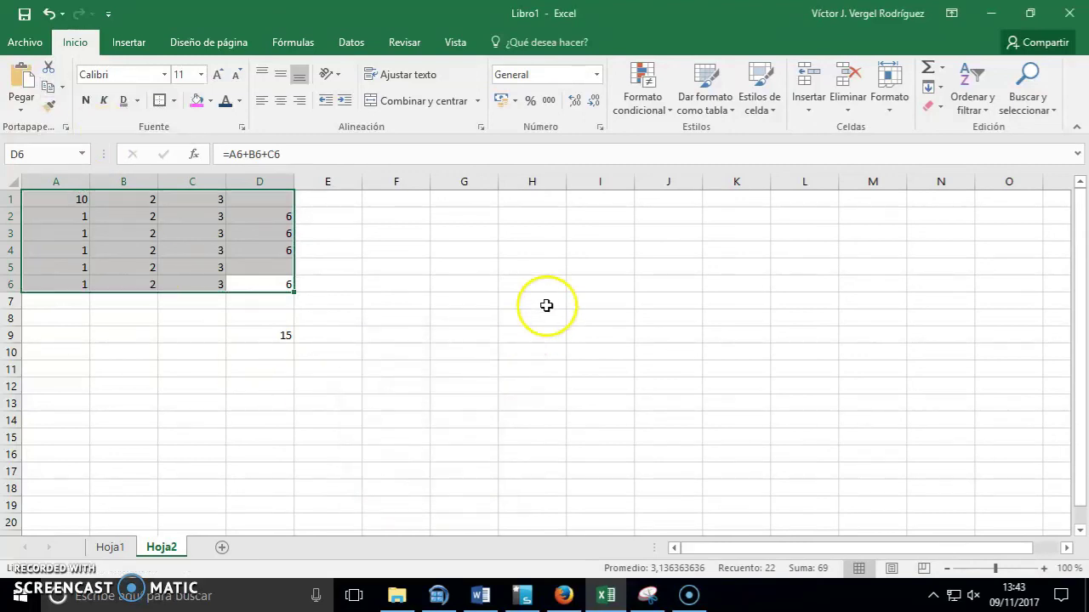
pyautogui.click(543, 284)
pyautogui.rightClick(544, 284)
pyautogui.click(579, 308)
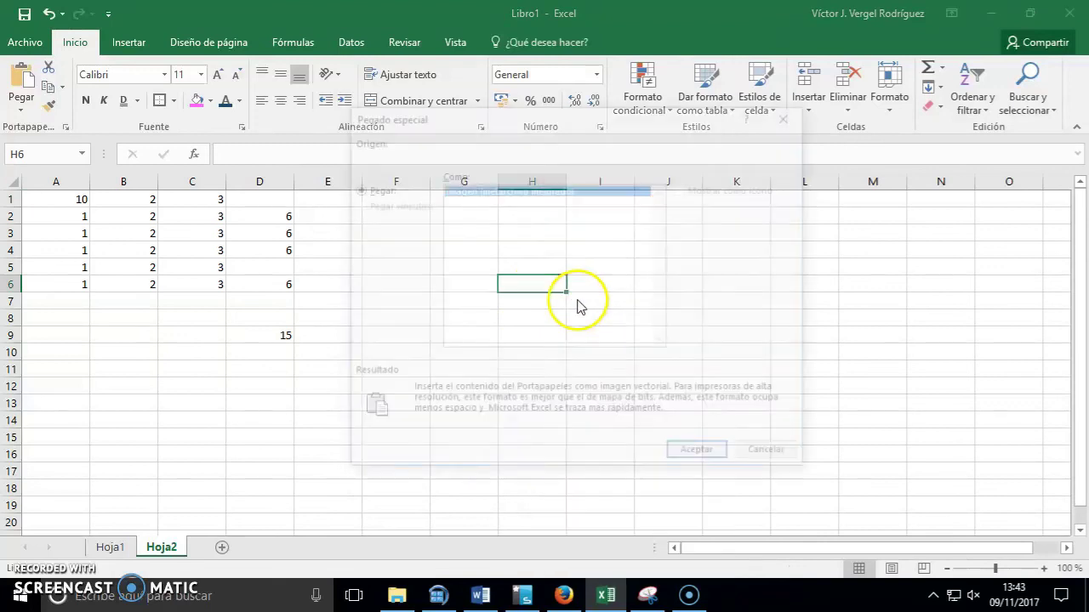
pyautogui.click(790, 120)
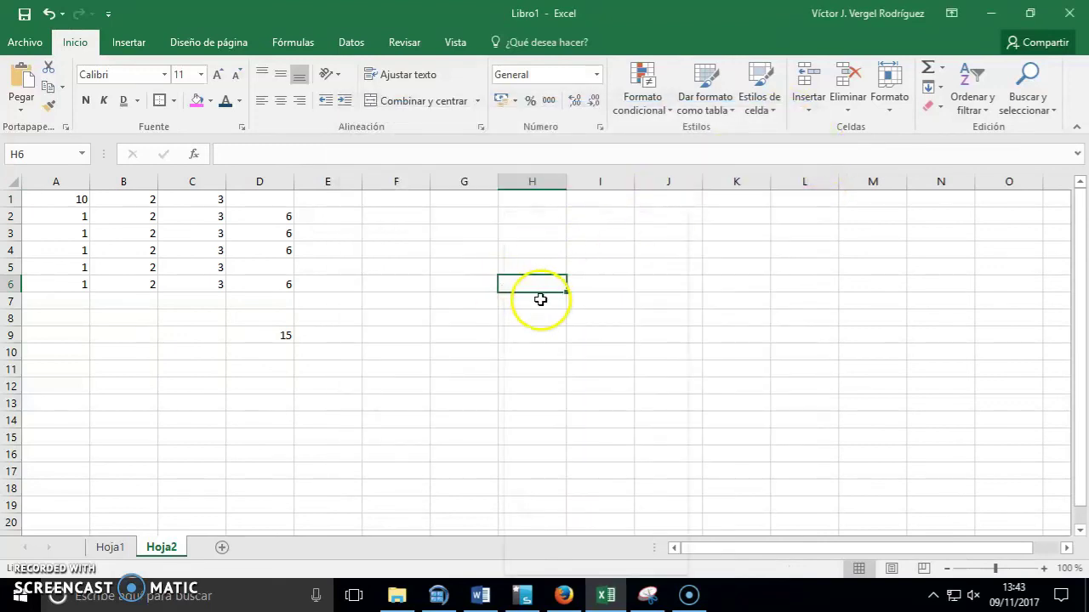
pyautogui.rightClick(539, 295)
pyautogui.click(542, 289)
pyautogui.moveTo(554, 286)
pyautogui.mouseDown()
pyautogui.moveTo(719, 282)
pyautogui.moveTo(462, 323)
pyautogui.moveTo(528, 325)
pyautogui.moveTo(681, 408)
pyautogui.moveTo(432, 391)
pyautogui.moveTo(481, 304)
pyautogui.moveTo(318, 362)
pyautogui.moveTo(258, 316)
pyautogui.moveTo(278, 362)
pyautogui.moveTo(248, 367)
pyautogui.moveTo(224, 250)
pyautogui.moveTo(250, 312)
pyautogui.moveTo(438, 332)
pyautogui.moveTo(661, 345)
pyautogui.moveTo(863, 311)
pyautogui.moveTo(48, 294)
pyautogui.moveTo(136, 265)
pyautogui.moveTo(195, 267)
pyautogui.moveTo(153, 251)
pyautogui.moveTo(159, 267)
pyautogui.moveTo(132, 261)
pyautogui.mouseUp()
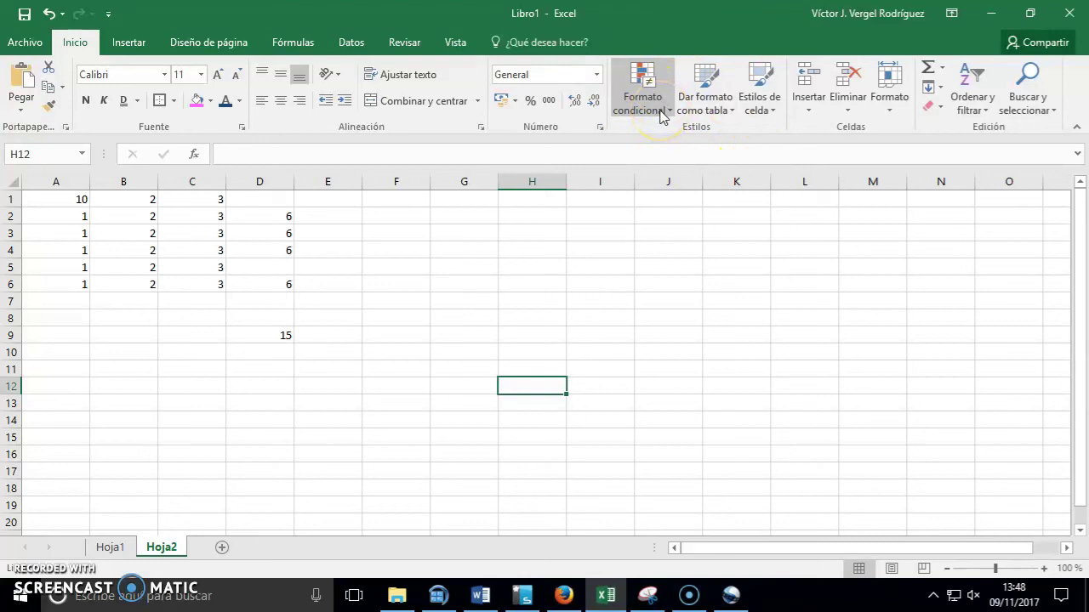
# - Enter 1, 2, 3, 4, 8, 6 and 89 down H1:H7
pyautogui.click(538, 214)
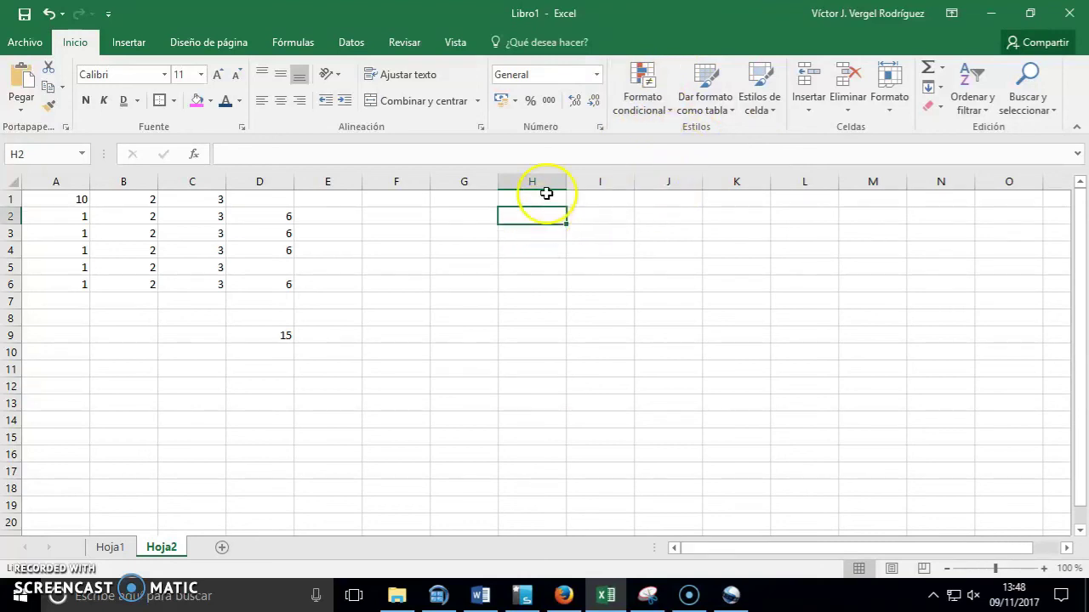
pyautogui.click(546, 197)
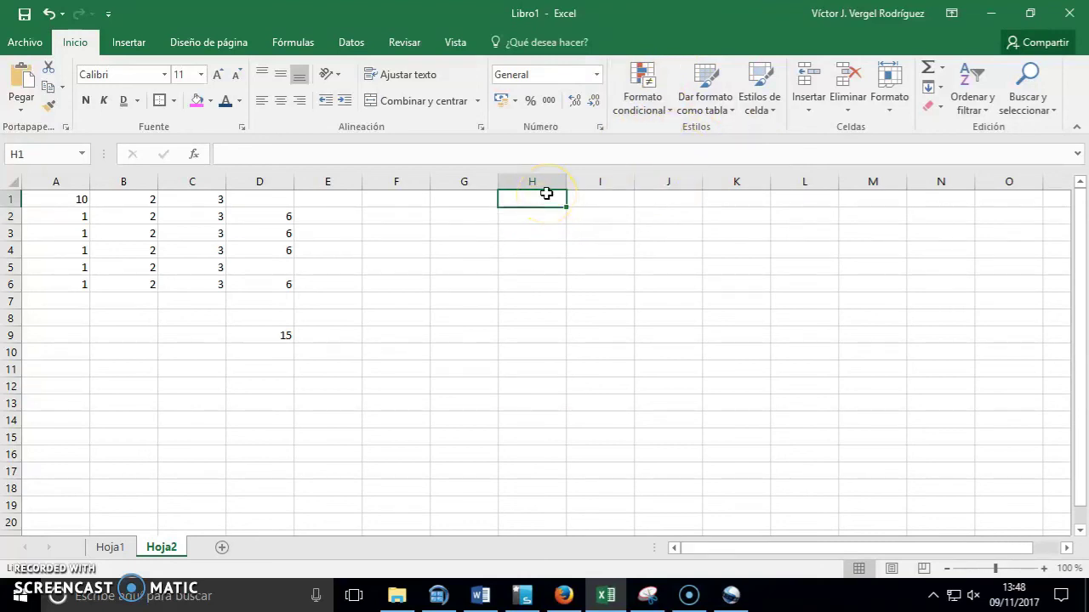
pyautogui.write('1 2 3 4')
pyautogui.press('Return')
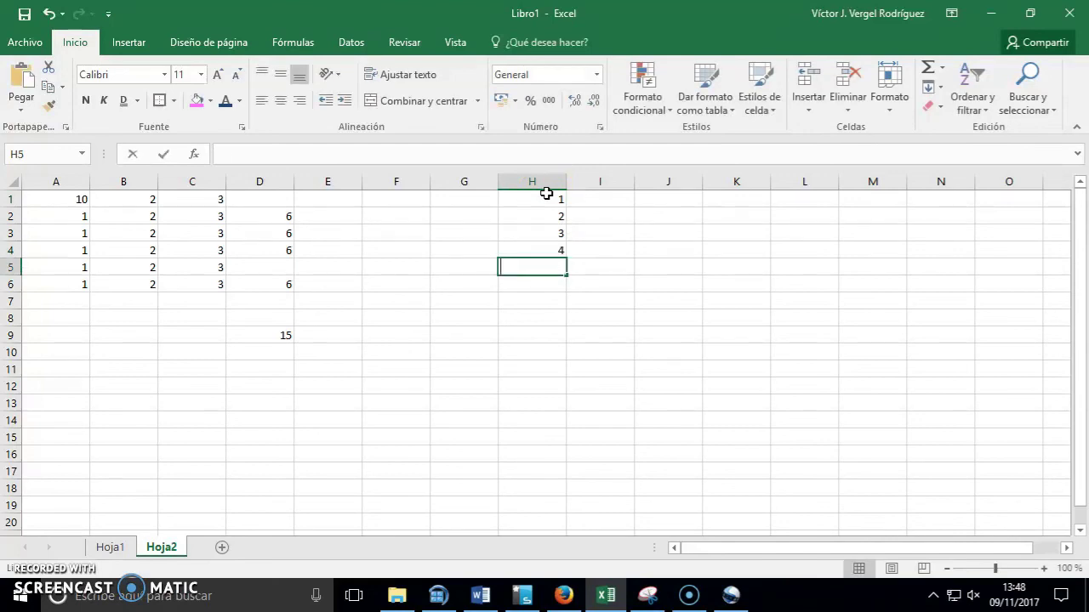
pyautogui.write('8')
pyautogui.press('Return')
pyautogui.write('6')
pyautogui.press('Return')
pyautogui.write('89')
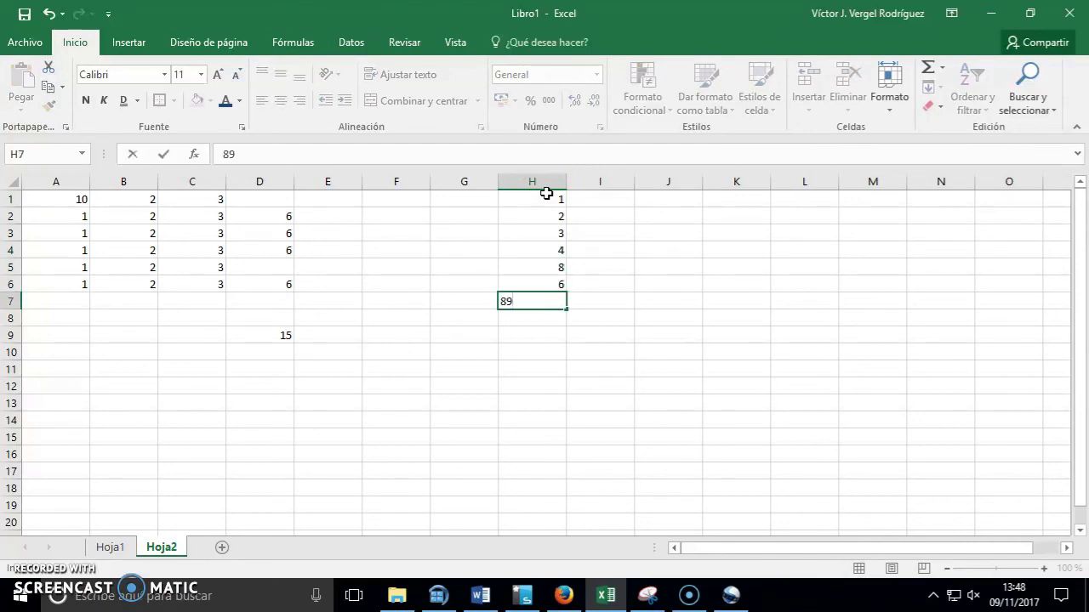
pyautogui.press('Return')
# - Highlight H1:H7 values less than 5 in light red fill with dark red text
pyautogui.press('Up')
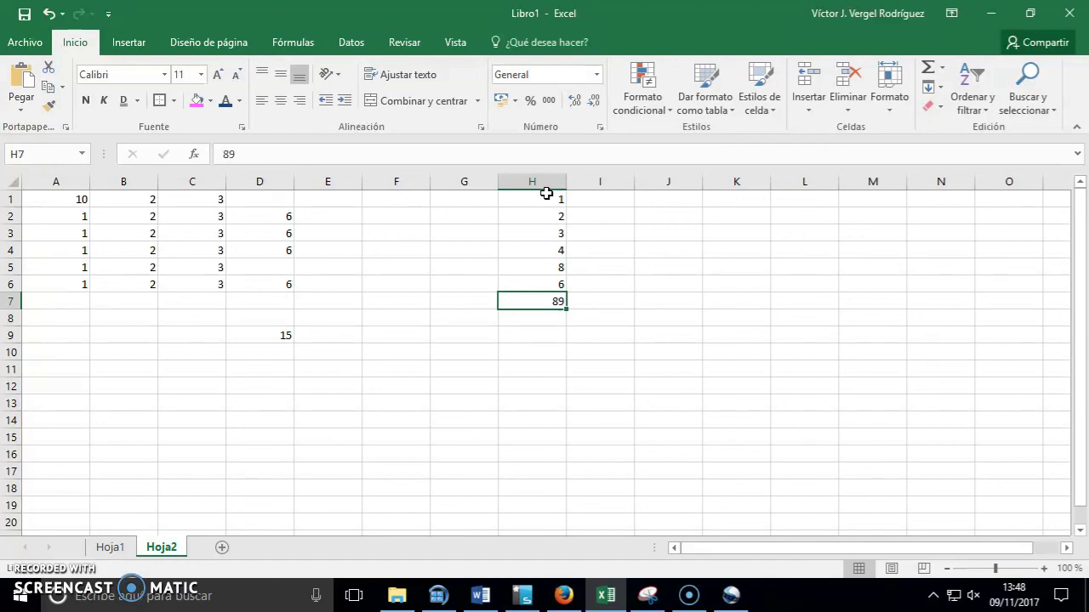
pyautogui.keyDown('shift'); pyautogui.click(546, 196); pyautogui.keyUp('shift')
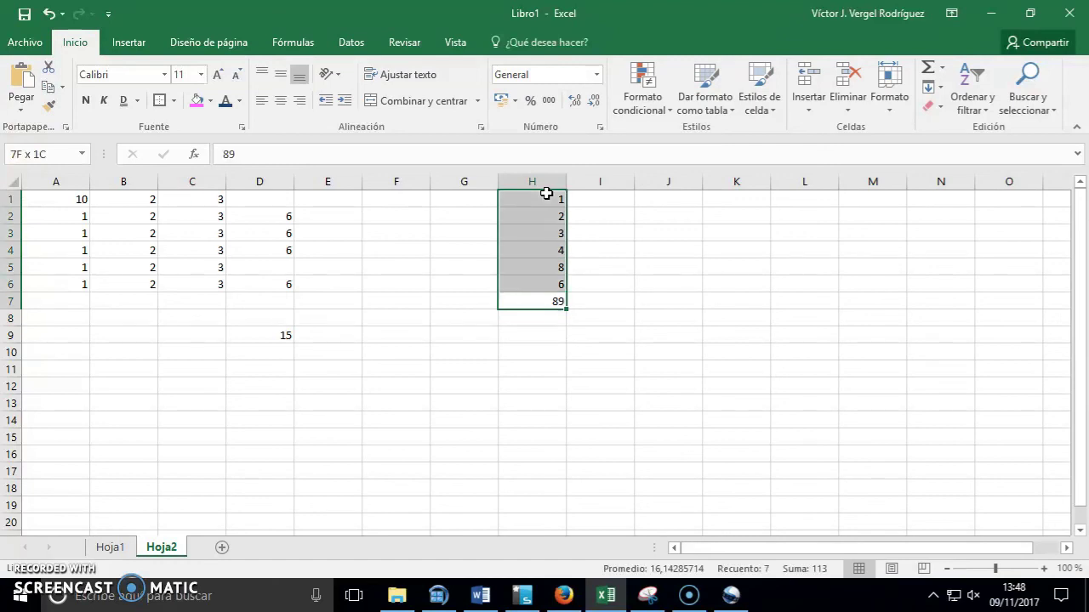
pyautogui.click(662, 109)
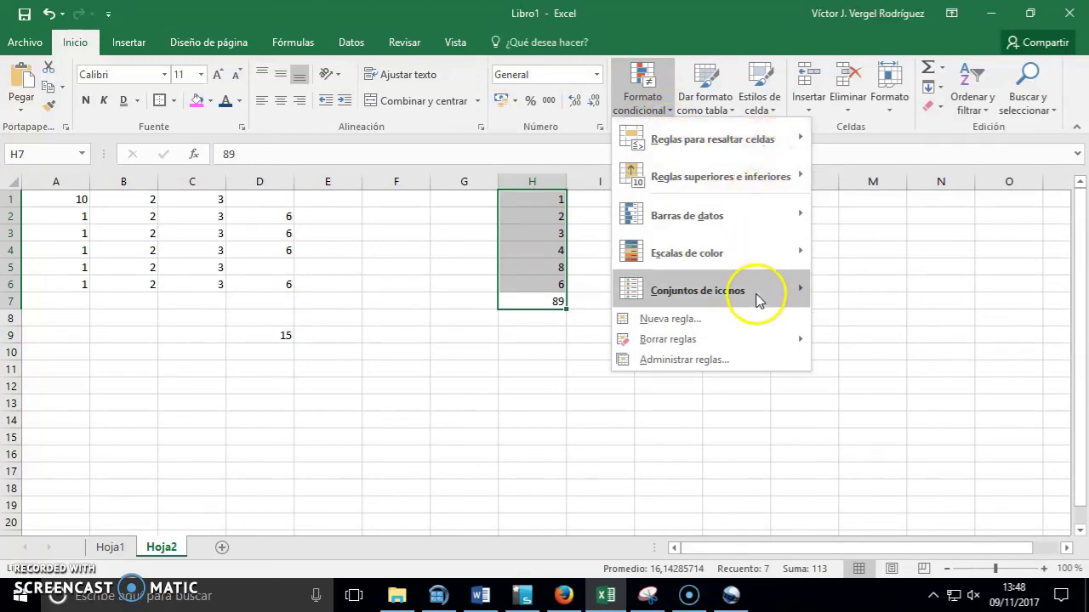
pyautogui.click(795, 140)
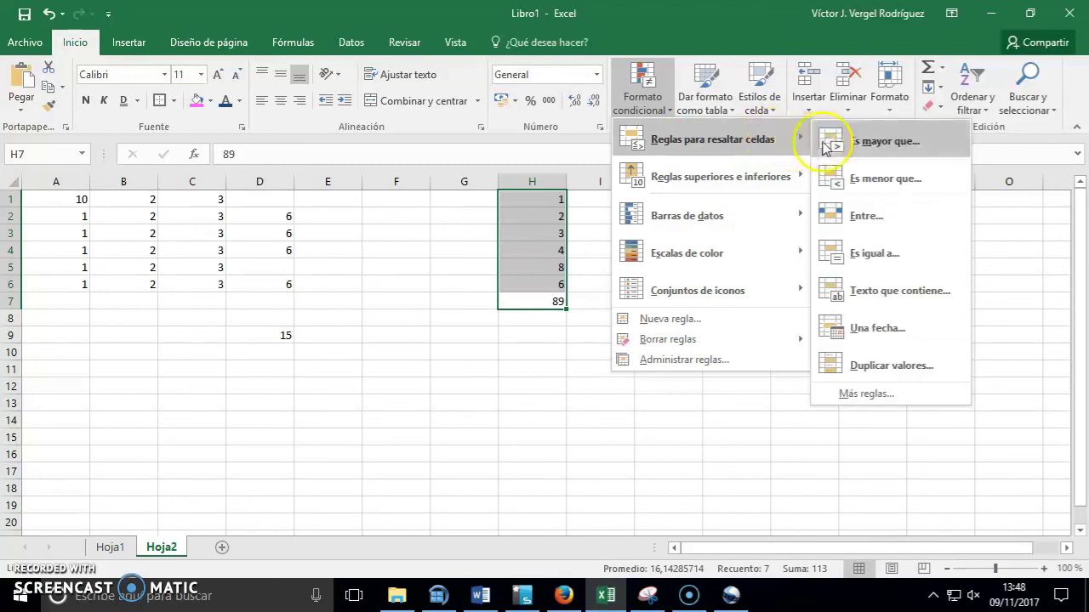
pyautogui.click(906, 185)
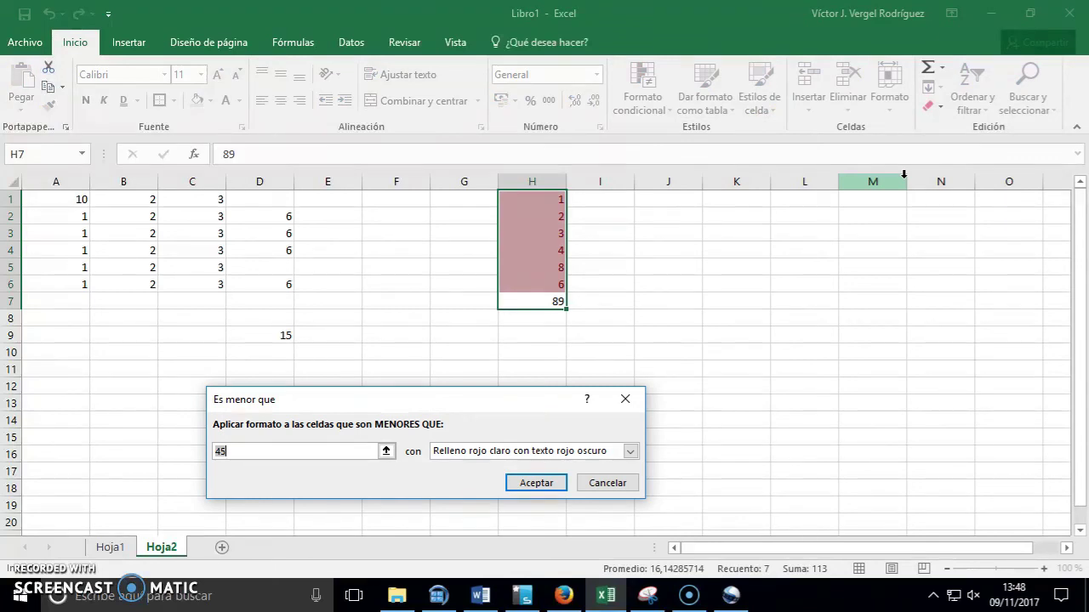
pyautogui.write('5')
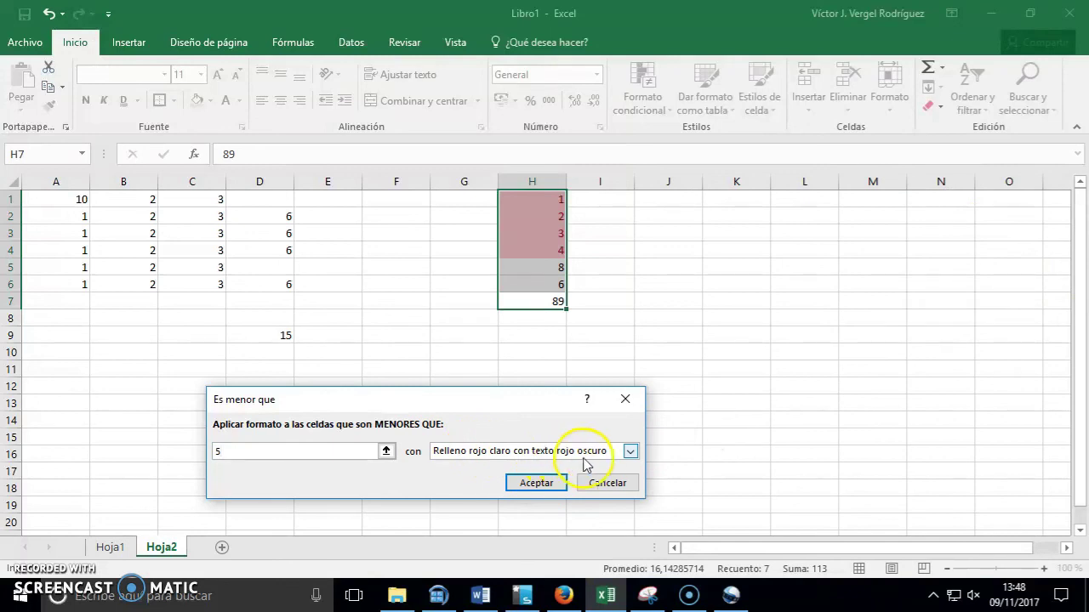
pyautogui.click(536, 483)
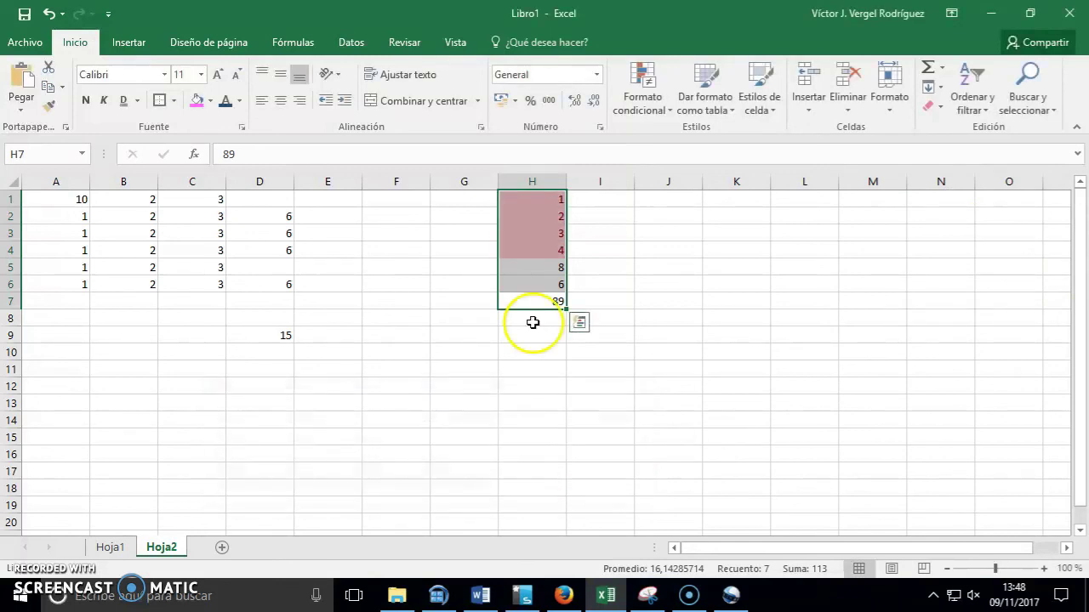
pyautogui.click(548, 223)
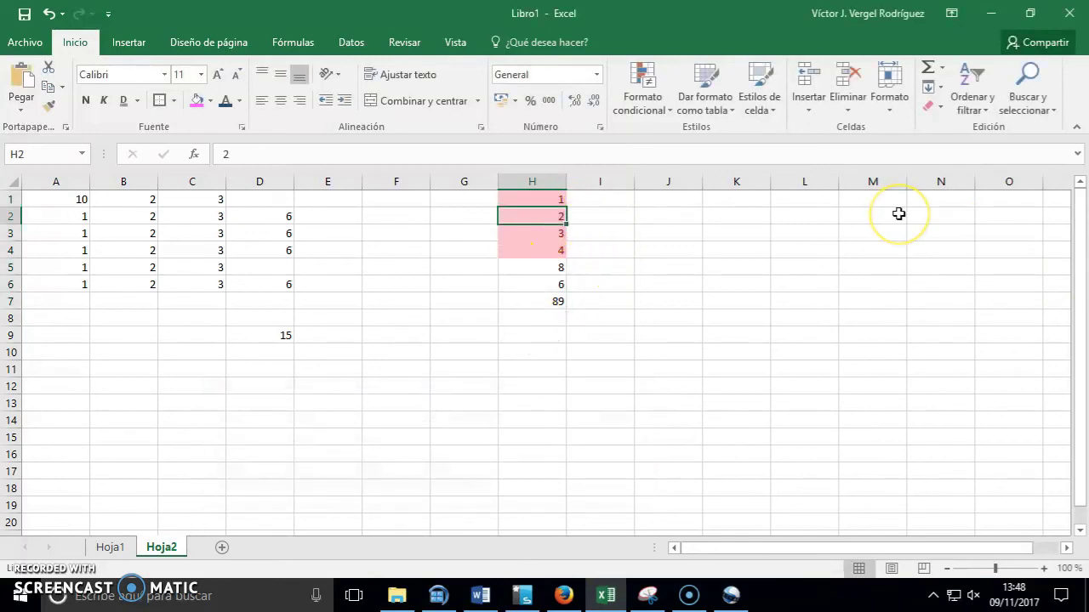
# - Change H2 to 69 so it no longer gets the red highlight
pyautogui.write('69')
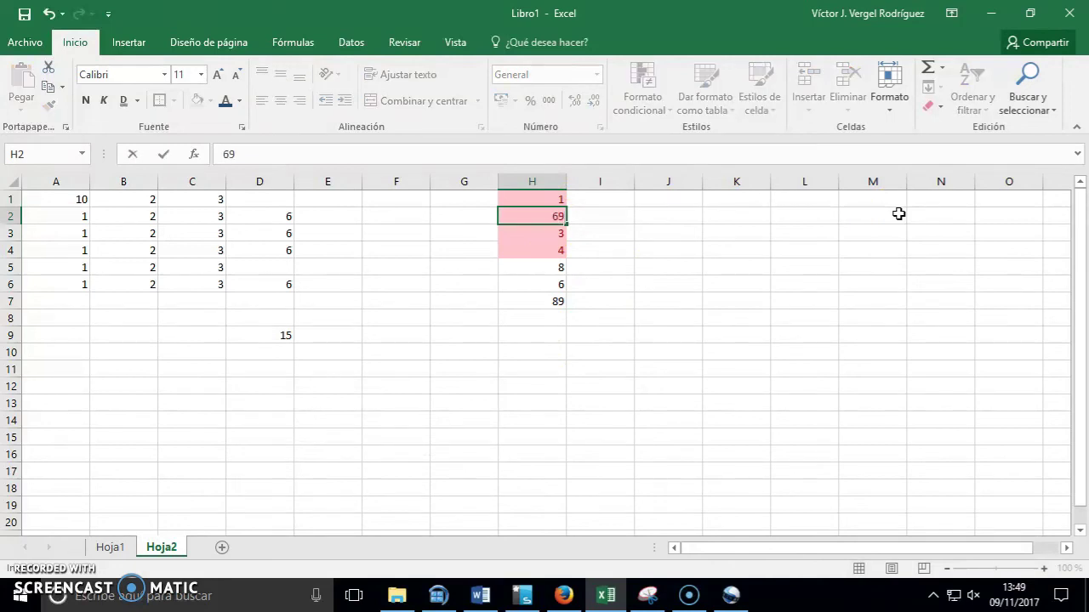
pyautogui.press('Return')
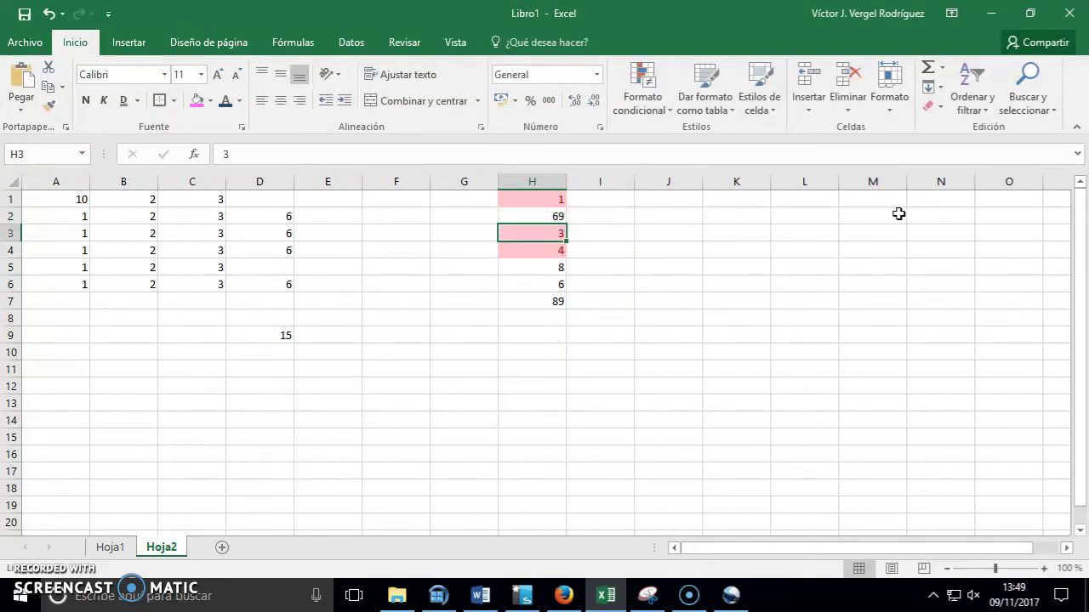
pyautogui.press('Up')
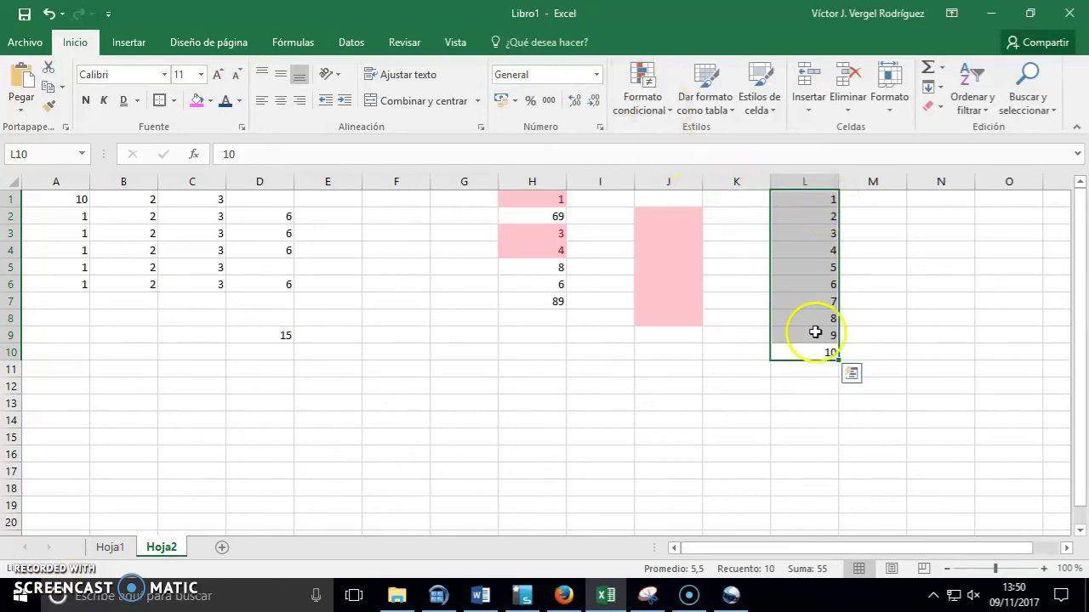
# - Apply solid blue data bars to L1:L10, then change L1 to 8 and L4 to 6
pyautogui.click(653, 112)
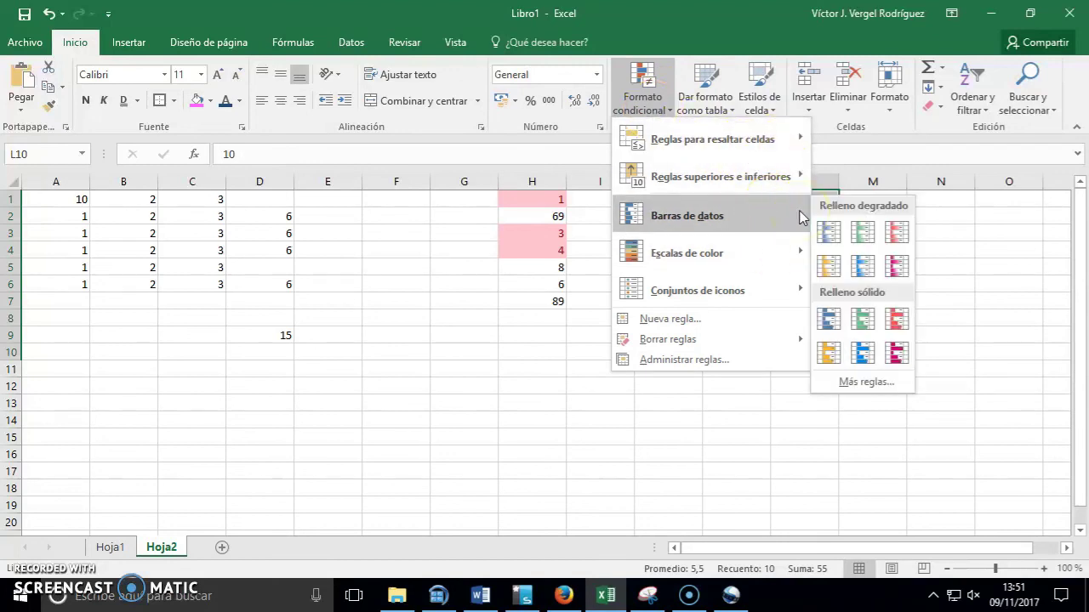
pyautogui.moveTo(687, 215)
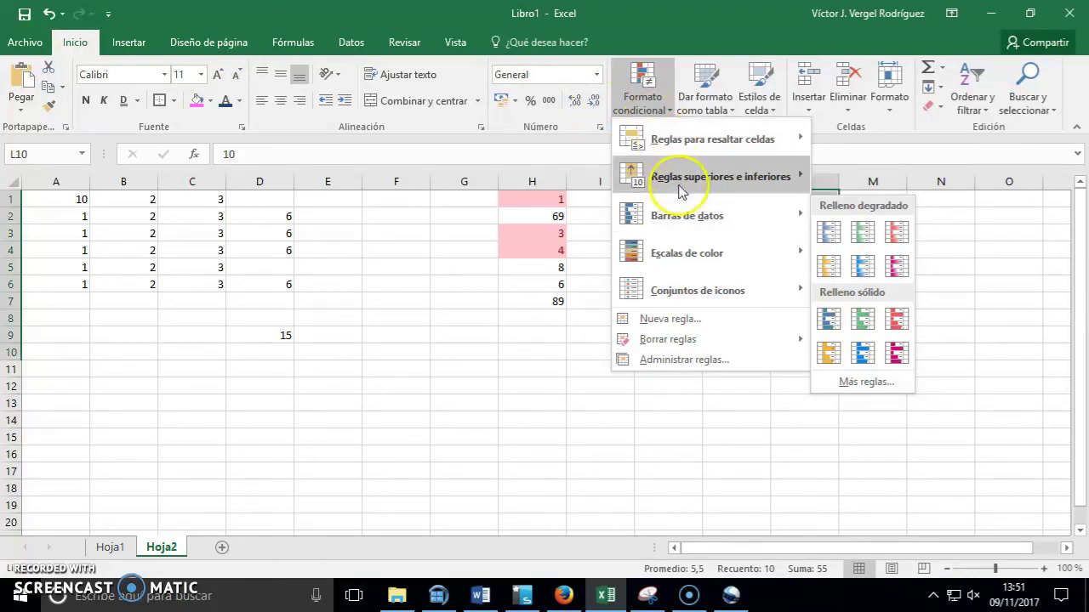
pyautogui.click(830, 319)
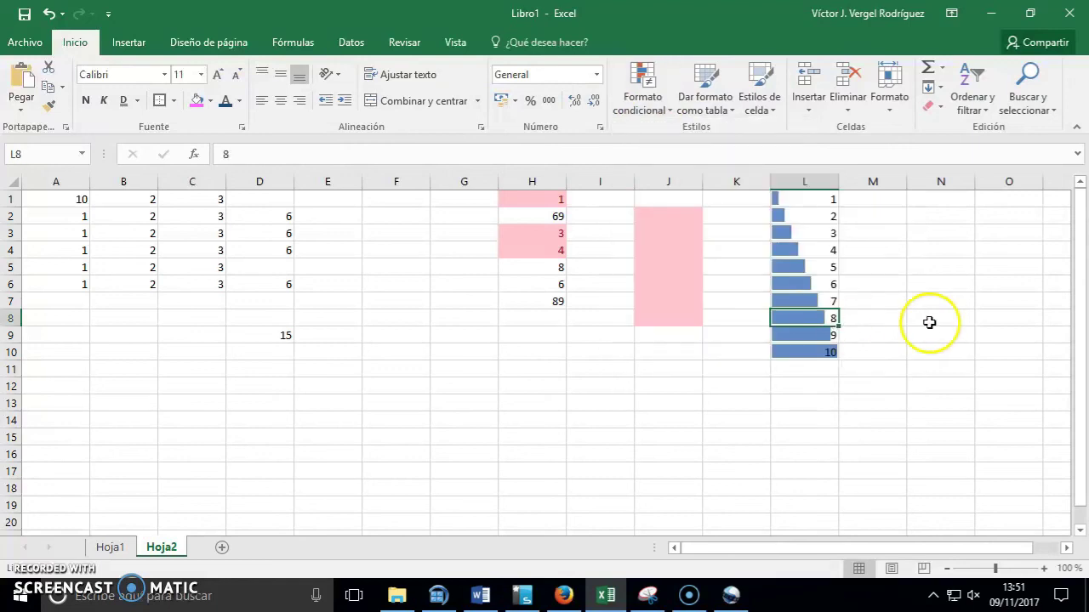
pyautogui.click(825, 199)
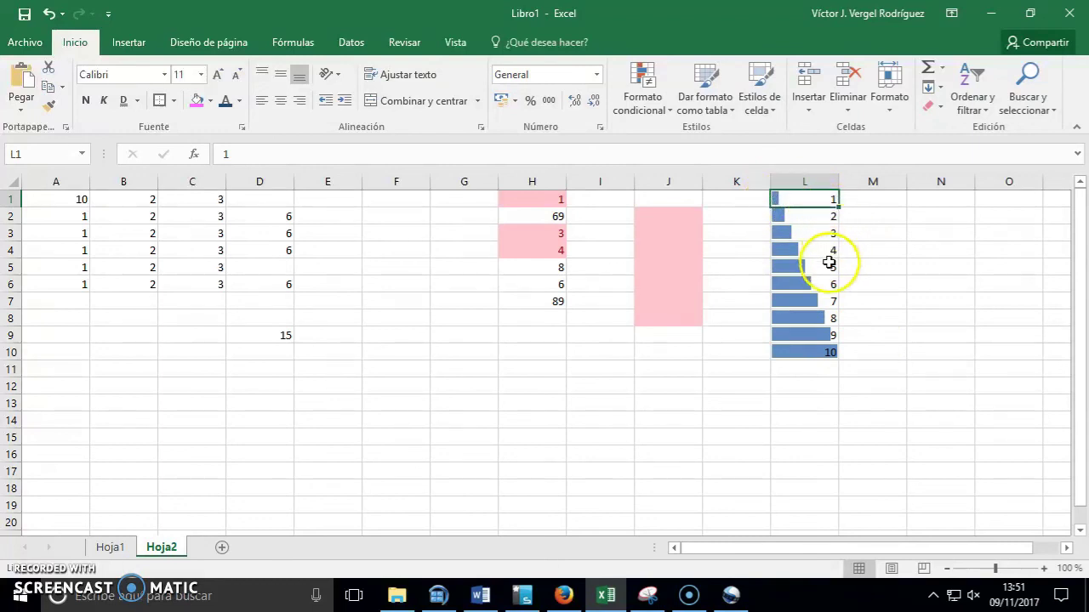
pyautogui.write('8')
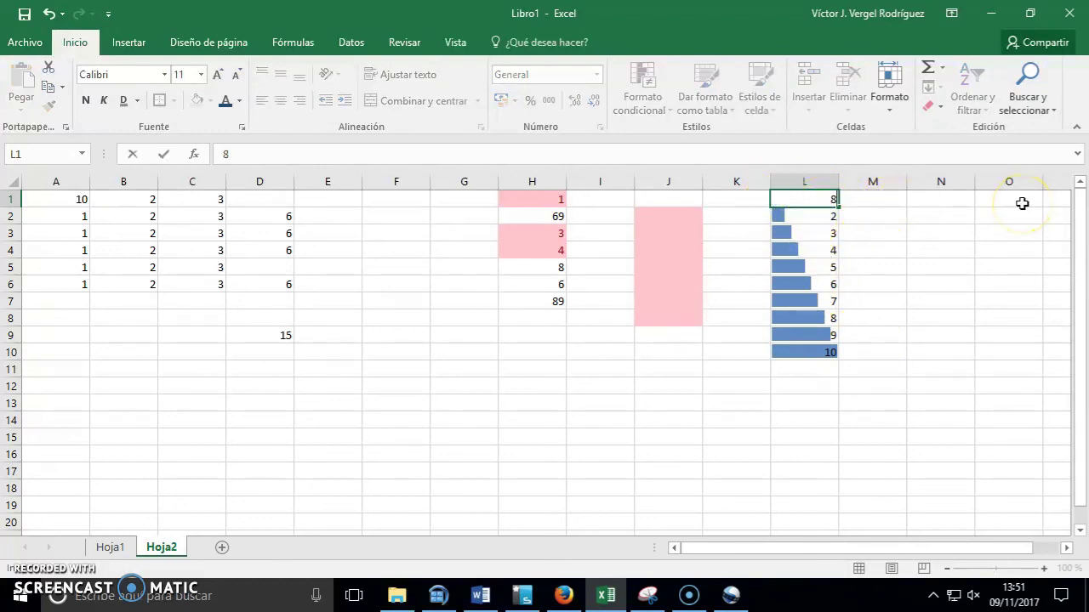
pyautogui.press('Return')
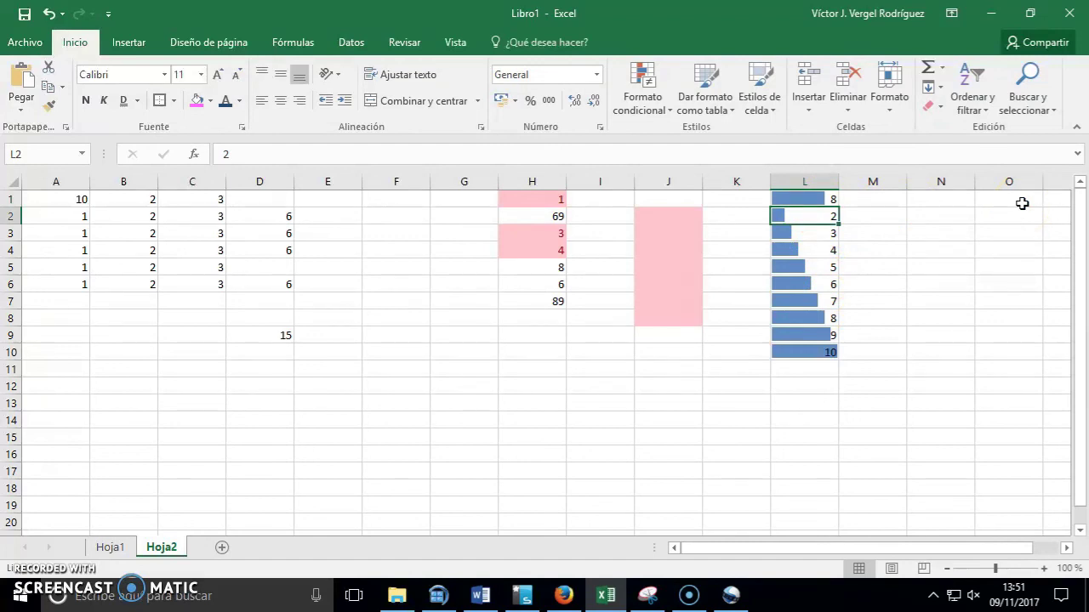
pyautogui.press('Down')
pyautogui.press('Down')
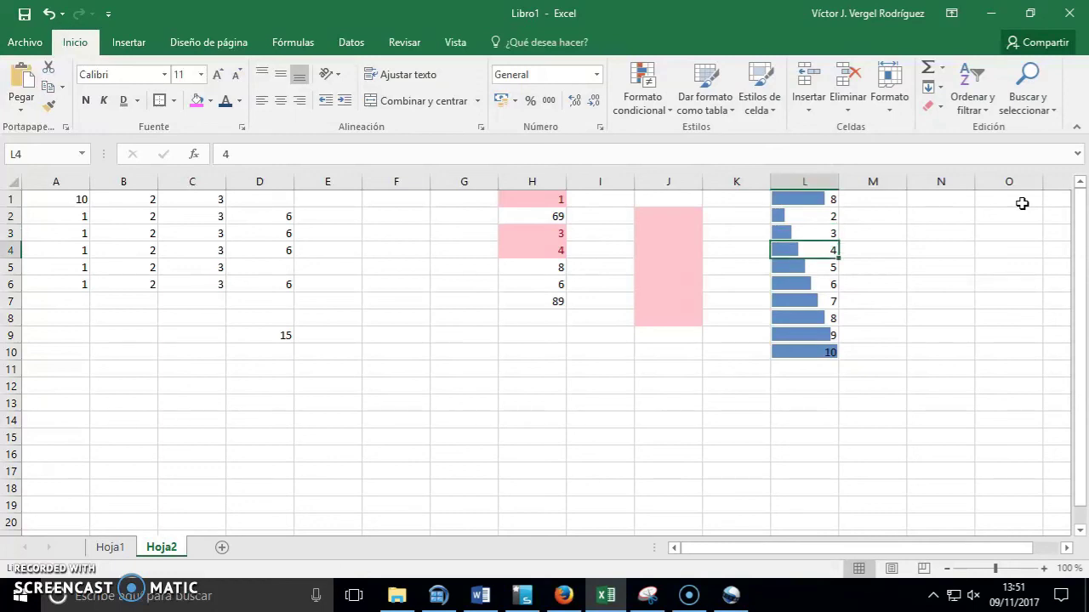
pyautogui.write('6')
pyautogui.press('Return')
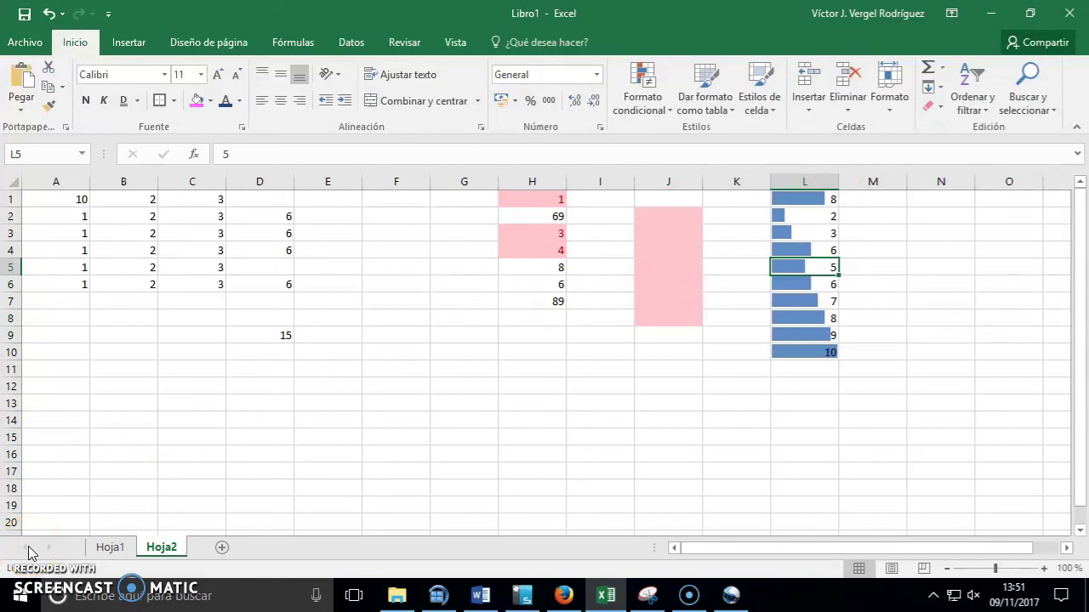
# - Apply the circle rating icon set to N1:N4 and replace its contents with 5, 6, 4, 2
pyautogui.click(655, 109)
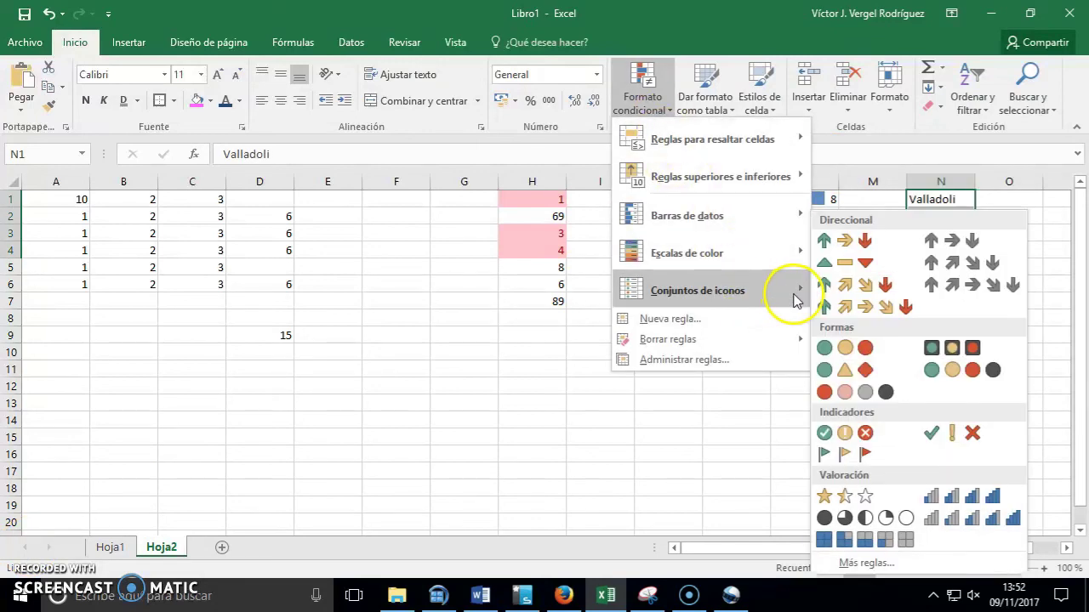
pyautogui.moveTo(697, 290)
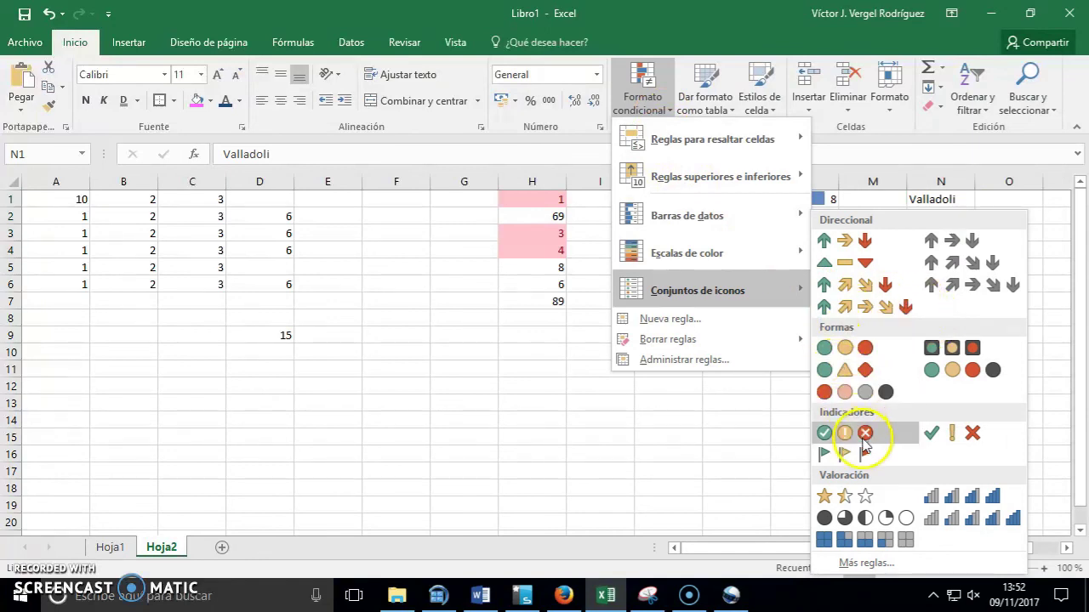
pyautogui.click(865, 518)
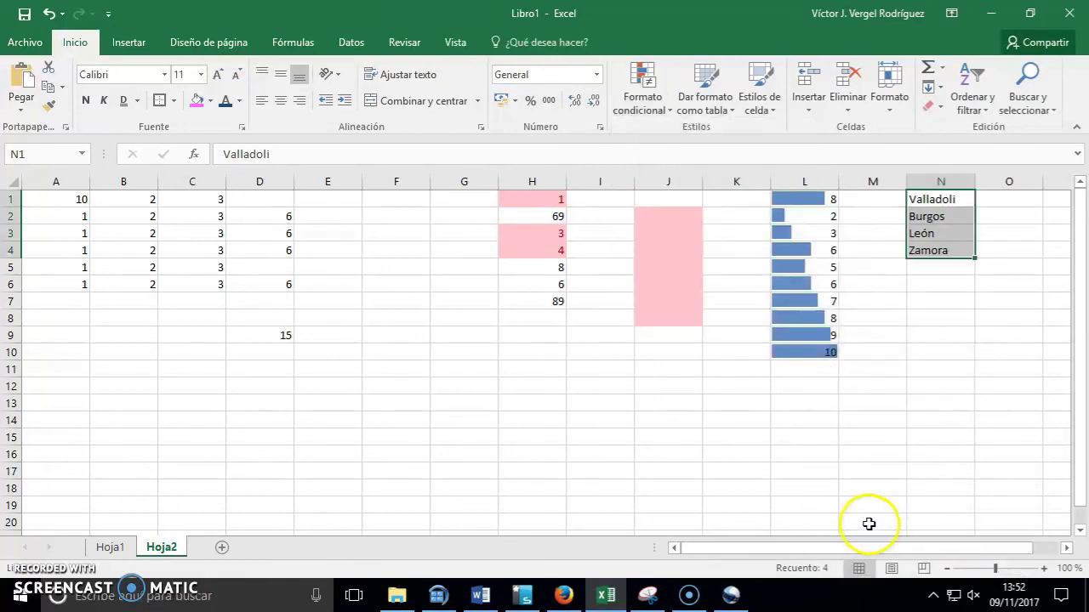
pyautogui.click(932, 197)
pyautogui.write('5')
pyautogui.press('Return')
pyautogui.write('6')
pyautogui.press('Return')
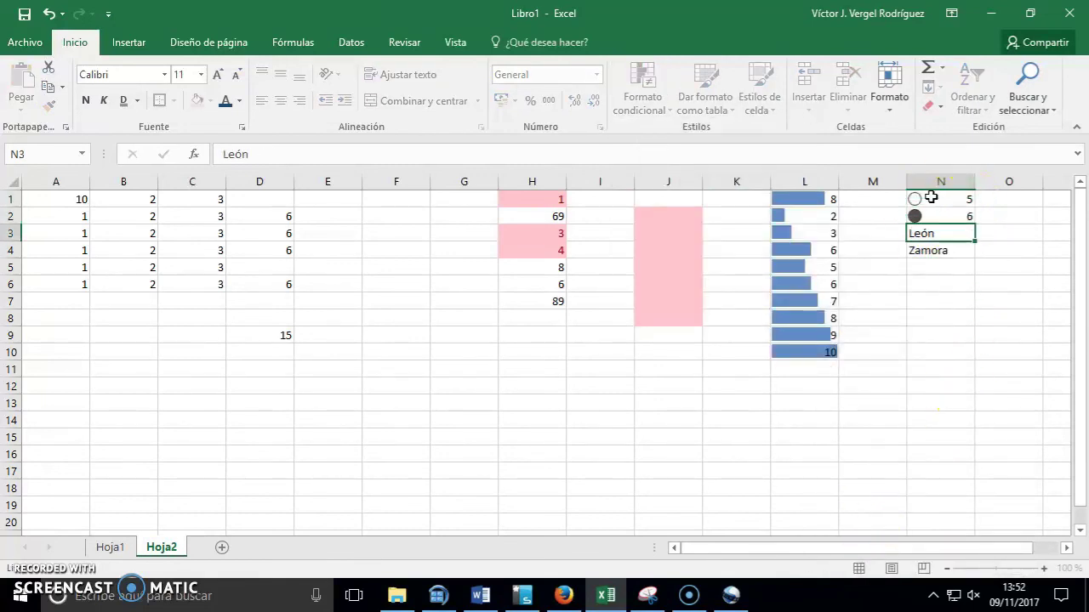
pyautogui.write('4')
pyautogui.press('Return')
pyautogui.write('4')
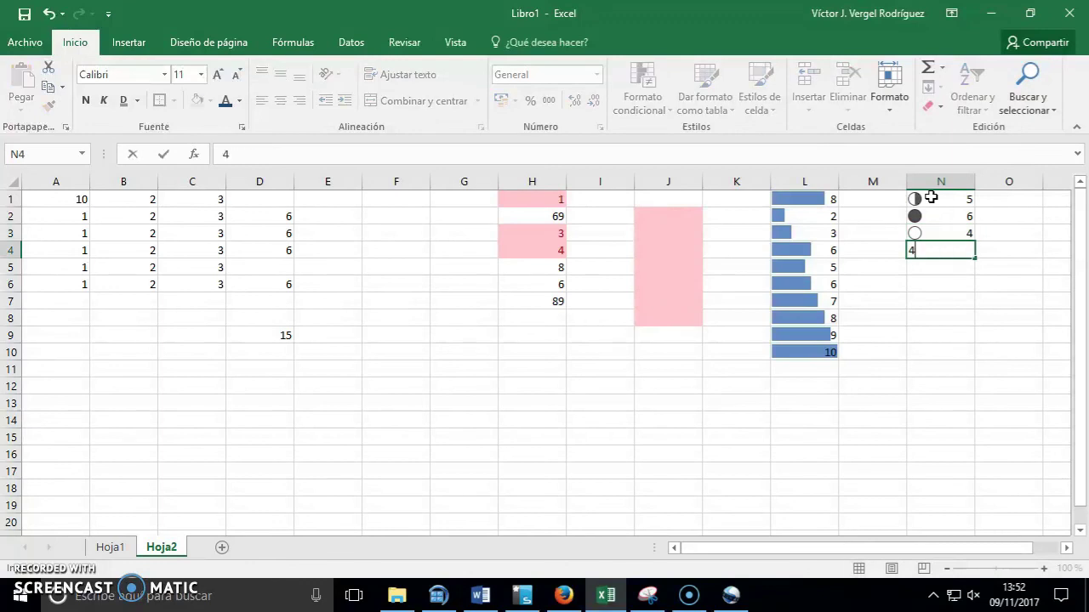
pyautogui.press('BackSpace')
pyautogui.write('2')
pyautogui.press('Return')
pyautogui.press('Up')
pyautogui.press('Up')
pyautogui.press('Up')
pyautogui.press('Up')
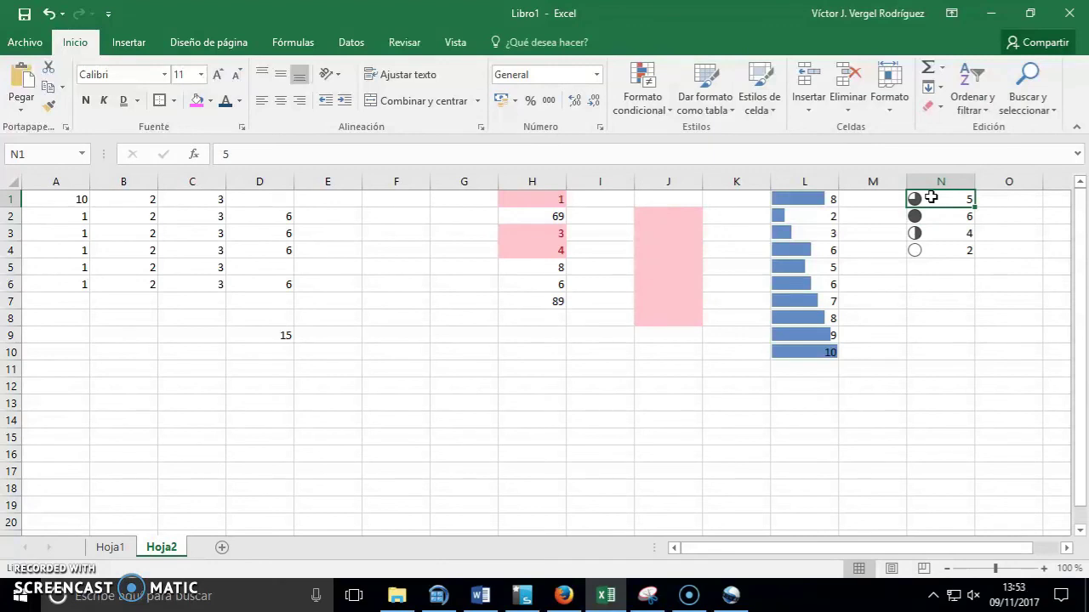
pyautogui.press('Down')
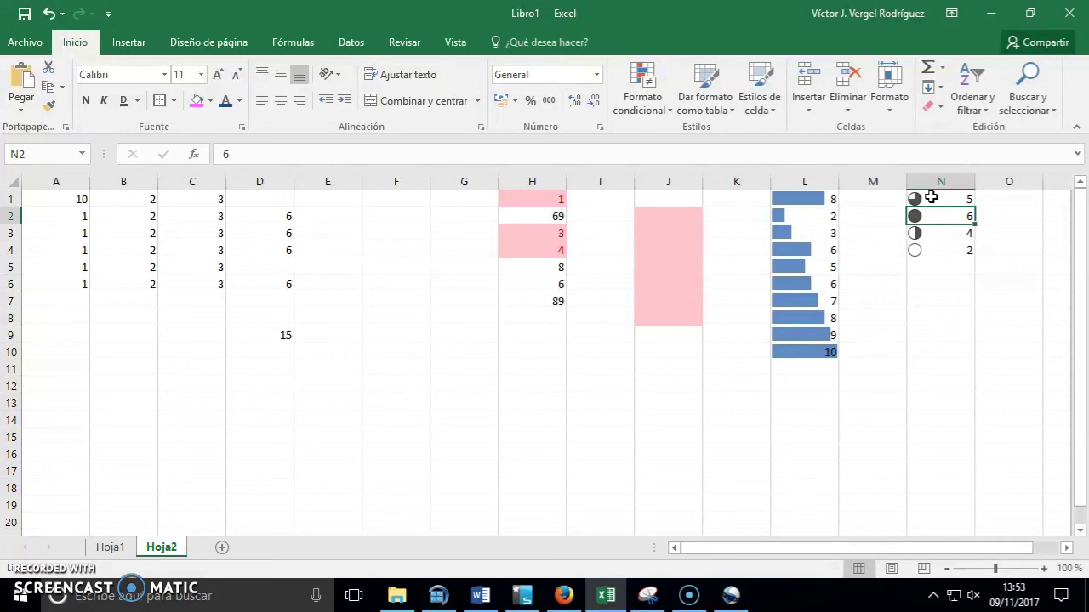